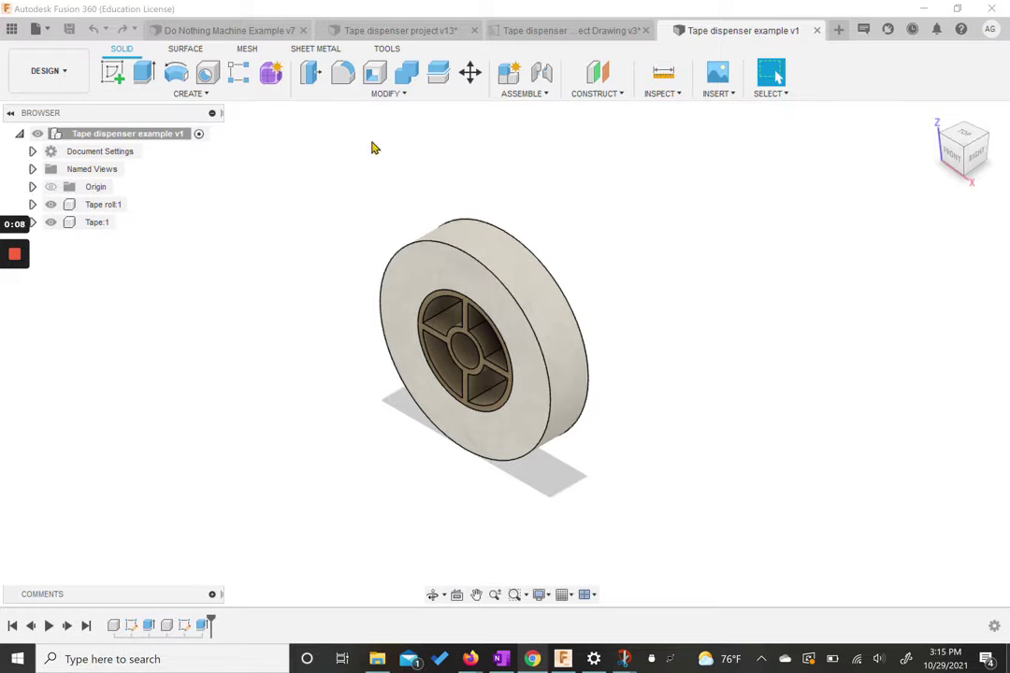
Step: Open the CREATE menu in the Solid toolbar
click(187, 93)
Step: Create a new component named Dispenser with the top-level assembly as its parent
click(154, 105)
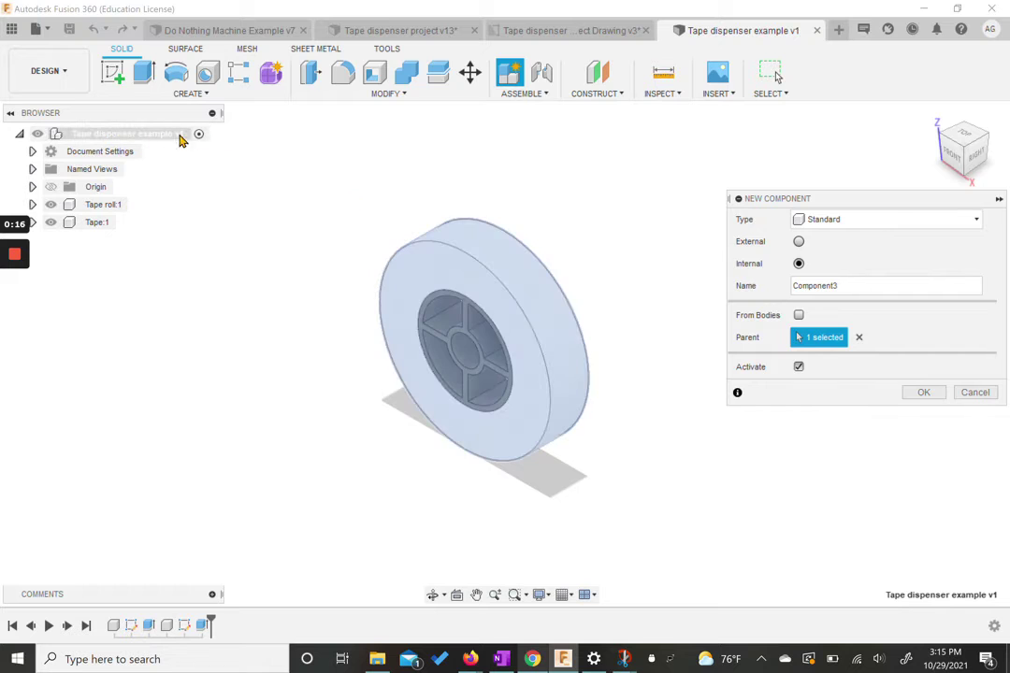
click(126, 136)
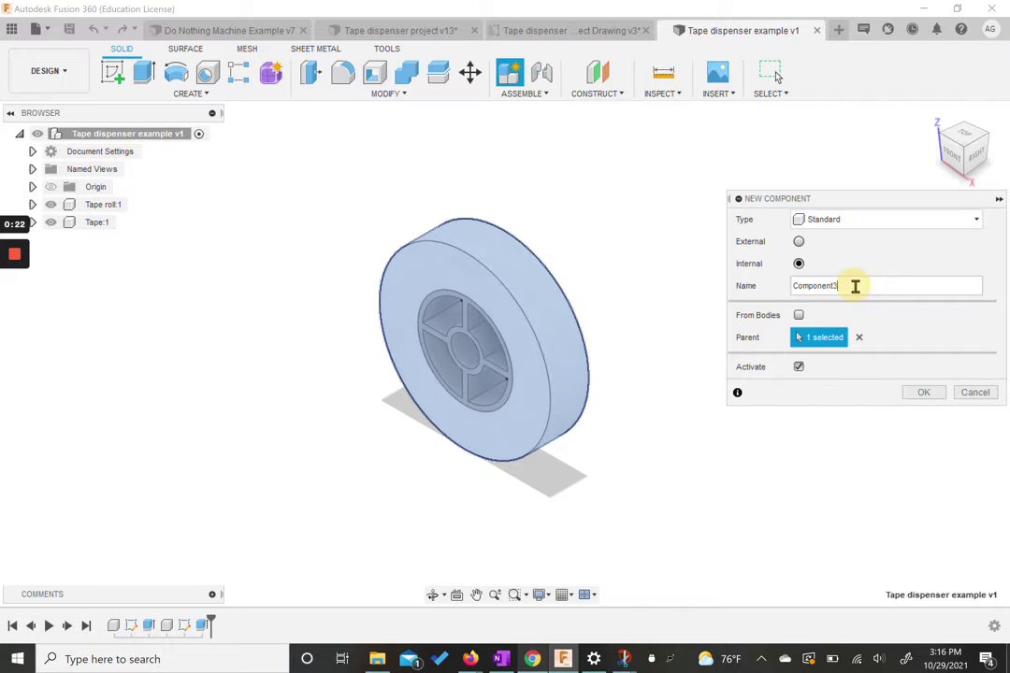
drag(855, 285, 765, 292)
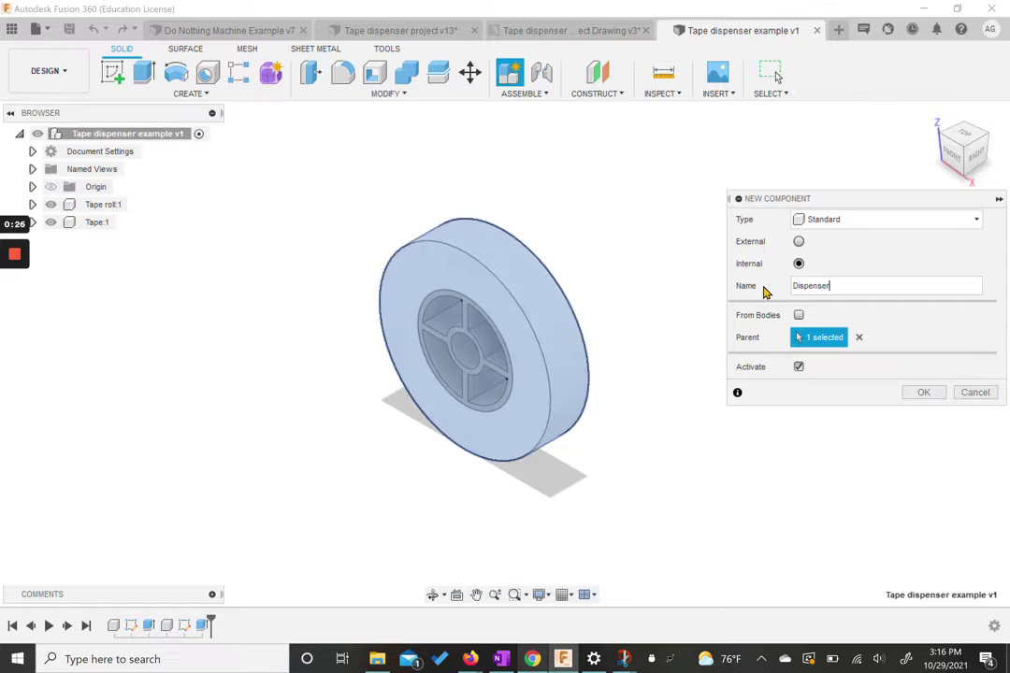
key(Return)
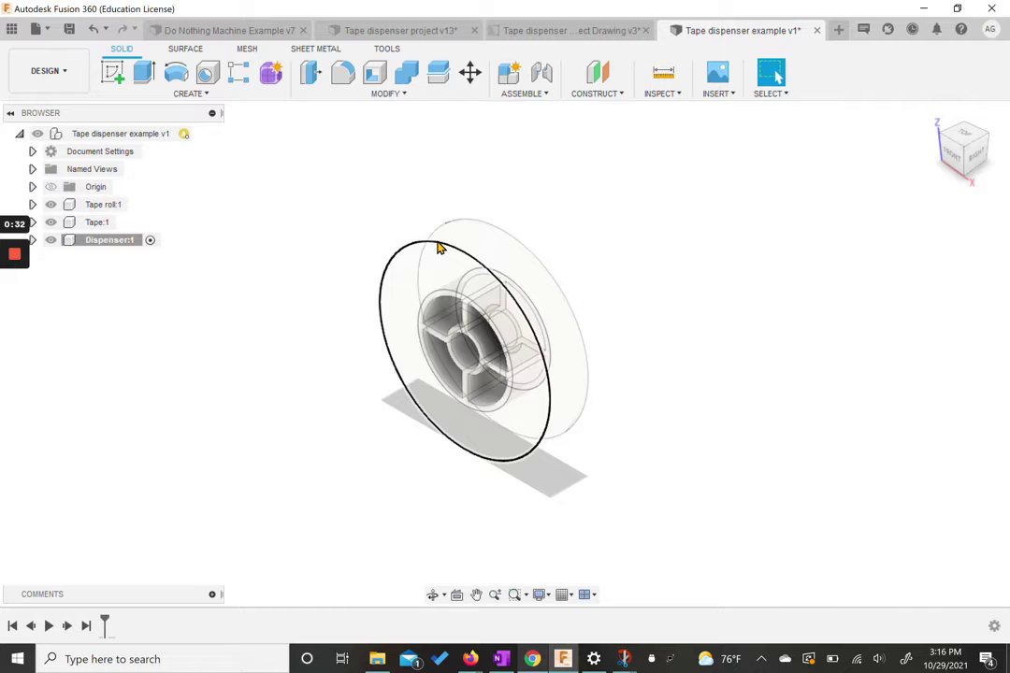
Step: Start a new sketch on the XZ front origin plane
click(112, 72)
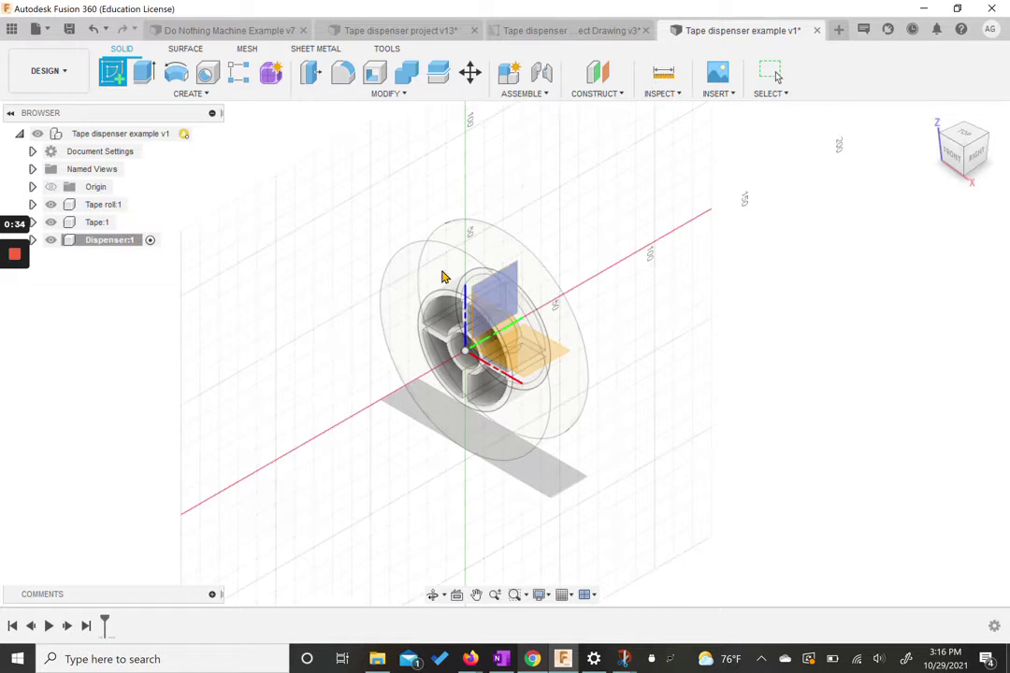
click(488, 333)
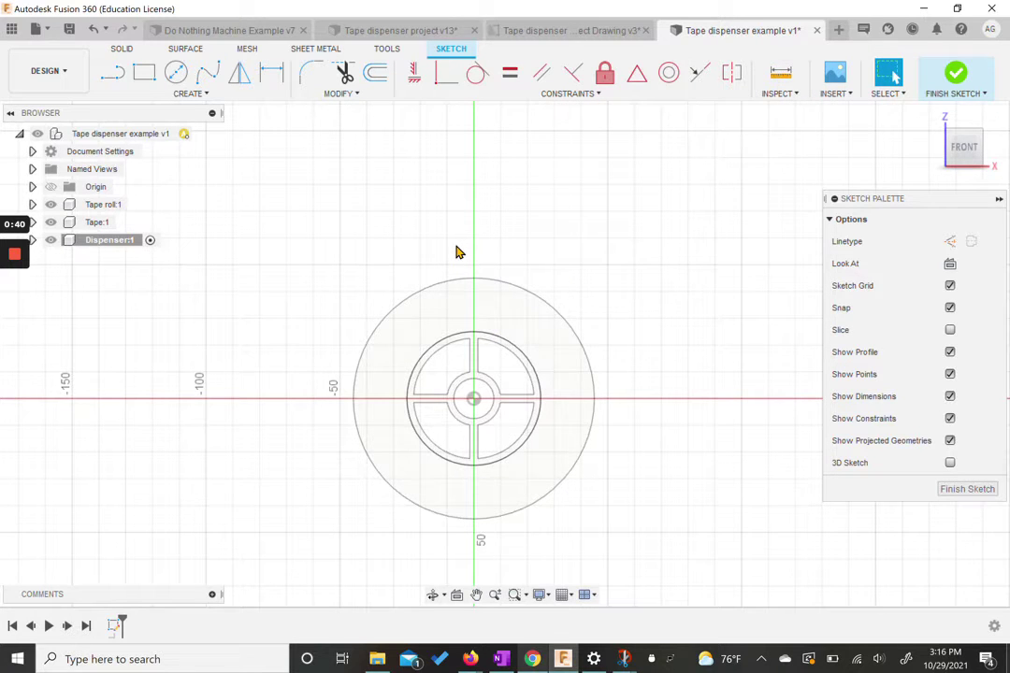
Step: Draw a fit-point spline from left of the roll, over its crest, dipping lower right to the axis
click(207, 72)
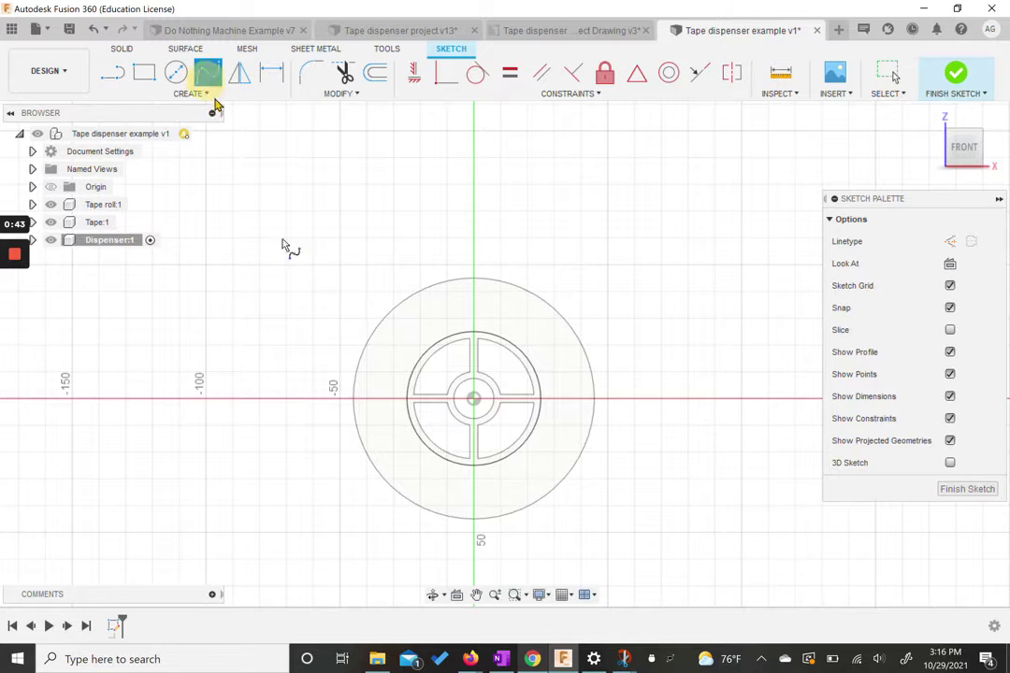
click(276, 350)
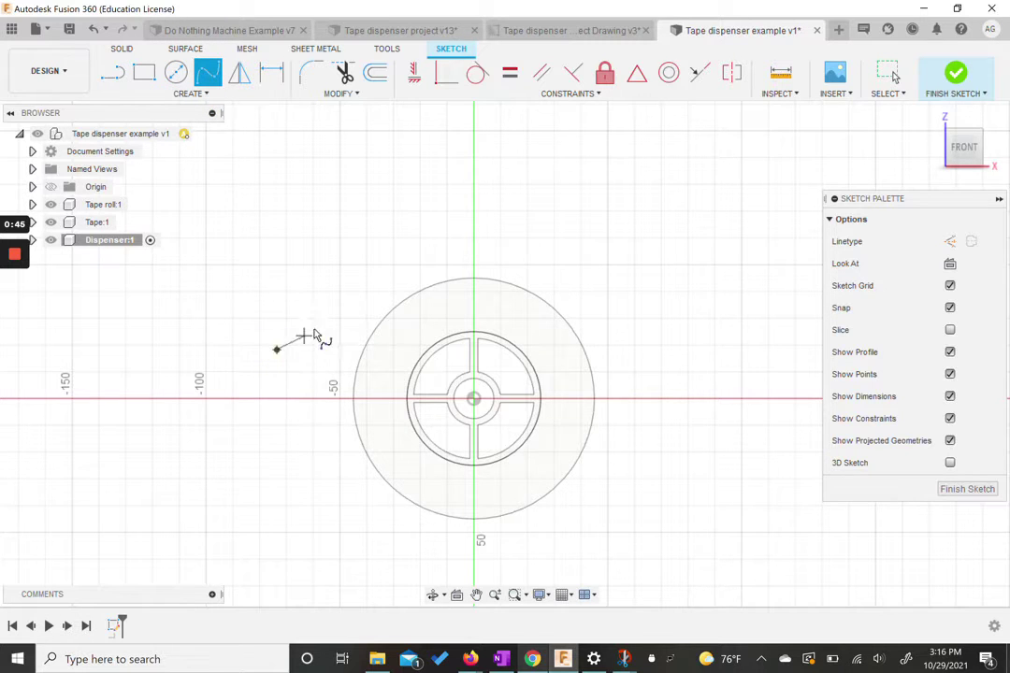
click(410, 278)
click(626, 378)
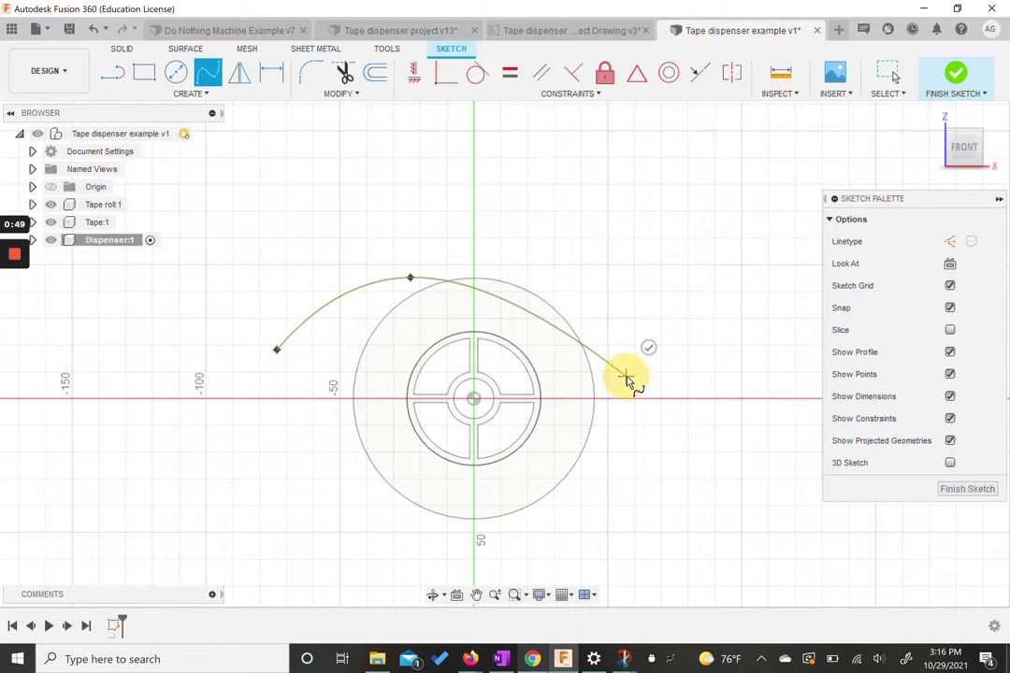
click(705, 474)
click(813, 462)
mouse_move(805, 416)
middle_down()
mouse_move(741, 416)
mouse_move(747, 423)
middle_up()
click(749, 416)
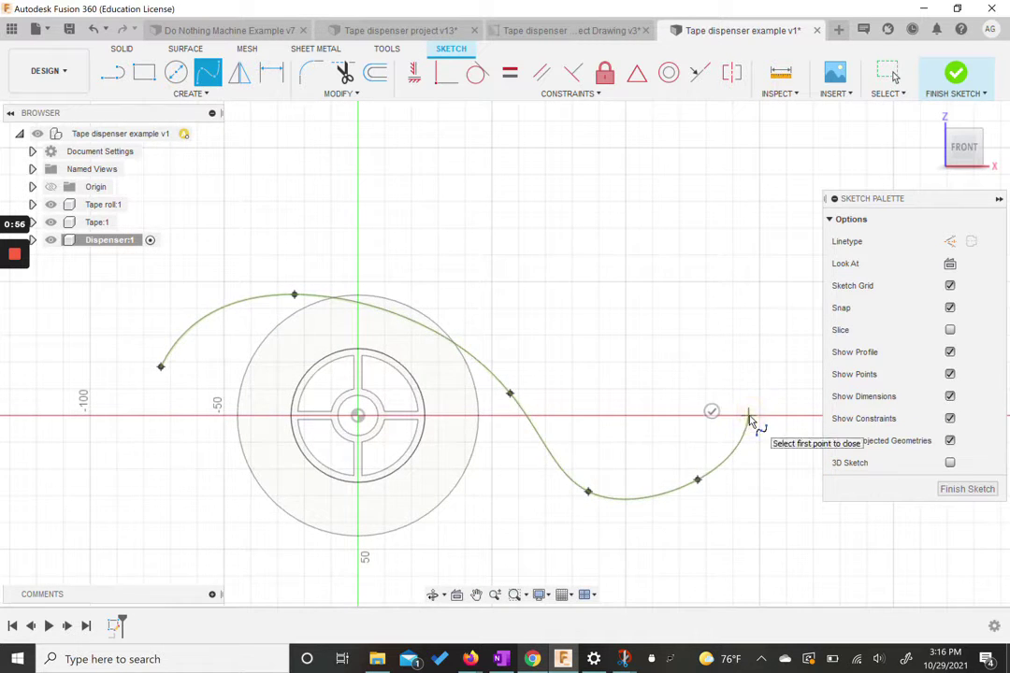
click(710, 409)
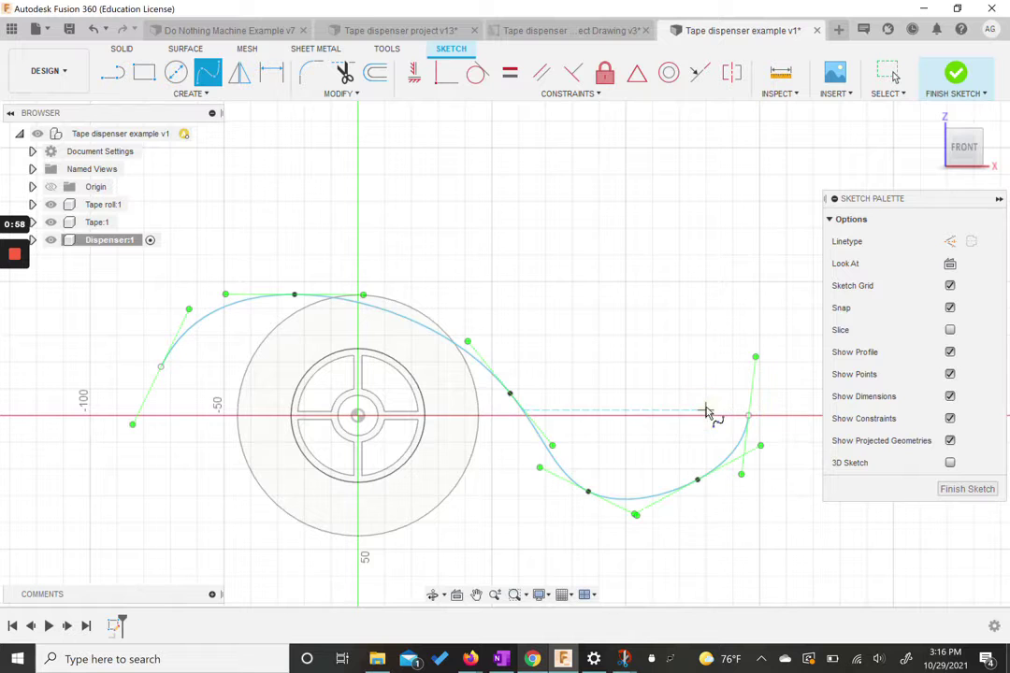
scroll(534, 316, down, 2)
key(Return)
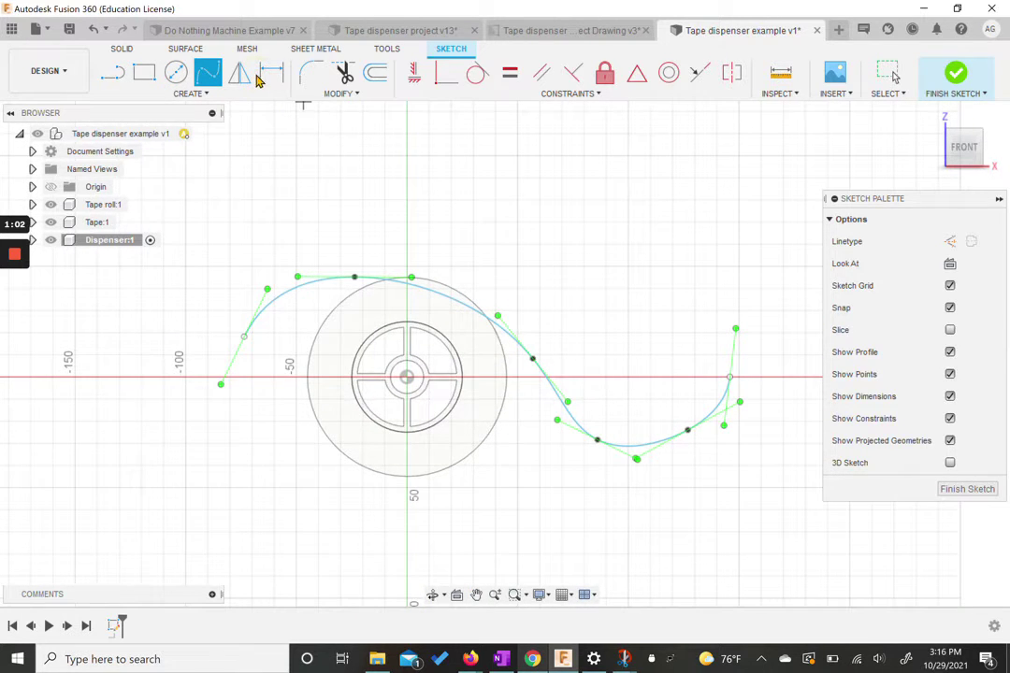
key(d)
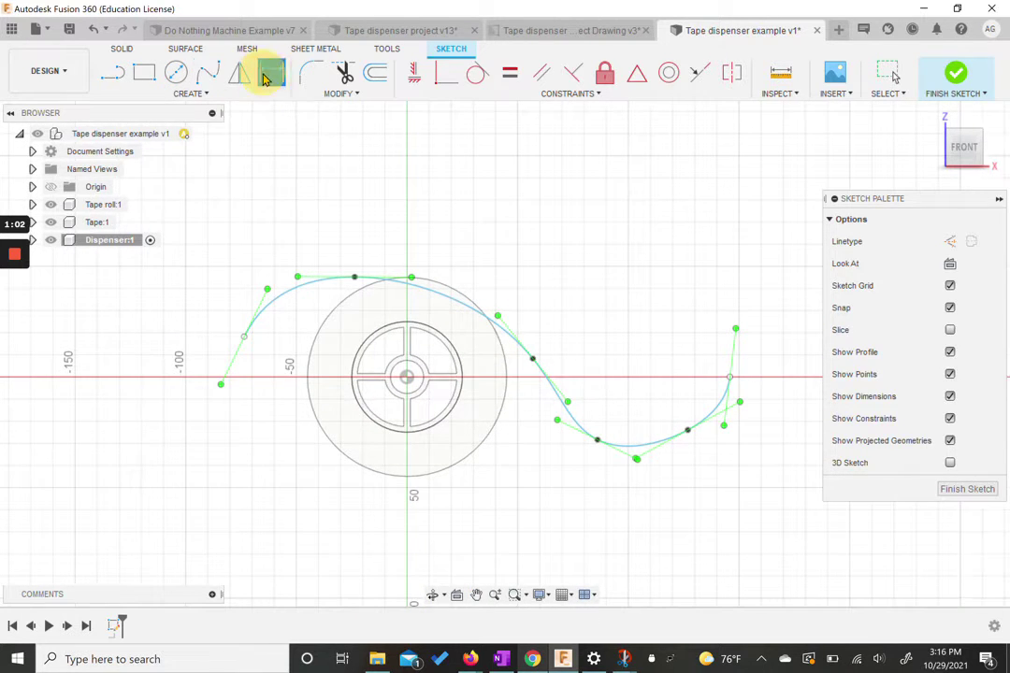
Step: Dimension the spline's left end 10 mm from the roll centre and the crest 25 mm above it
click(244, 339)
click(407, 378)
click(198, 356)
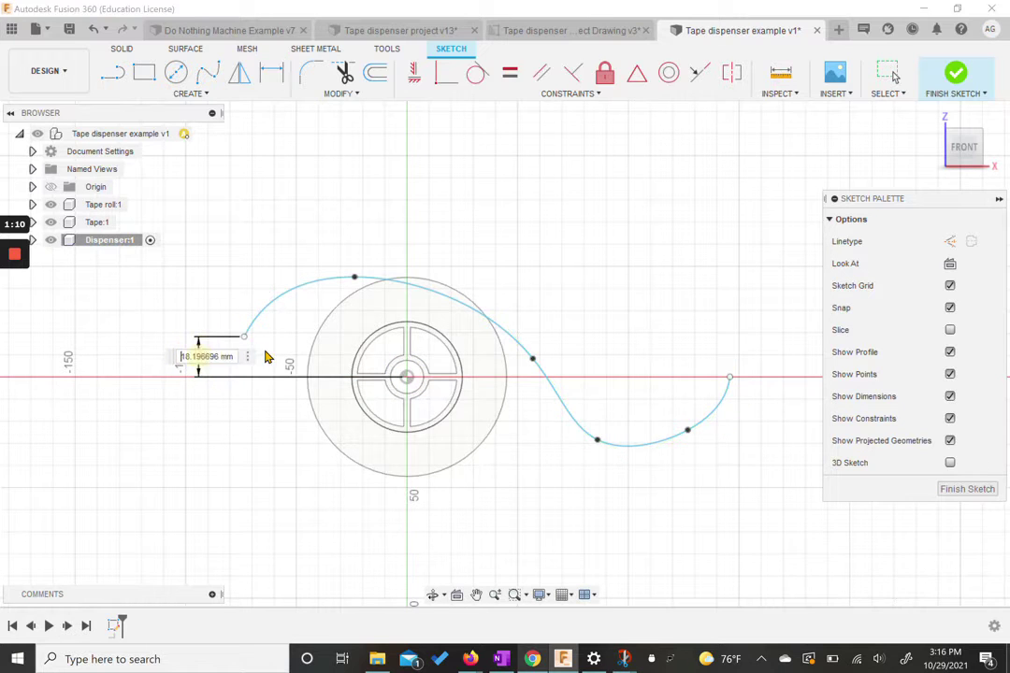
text(10)
key(Return)
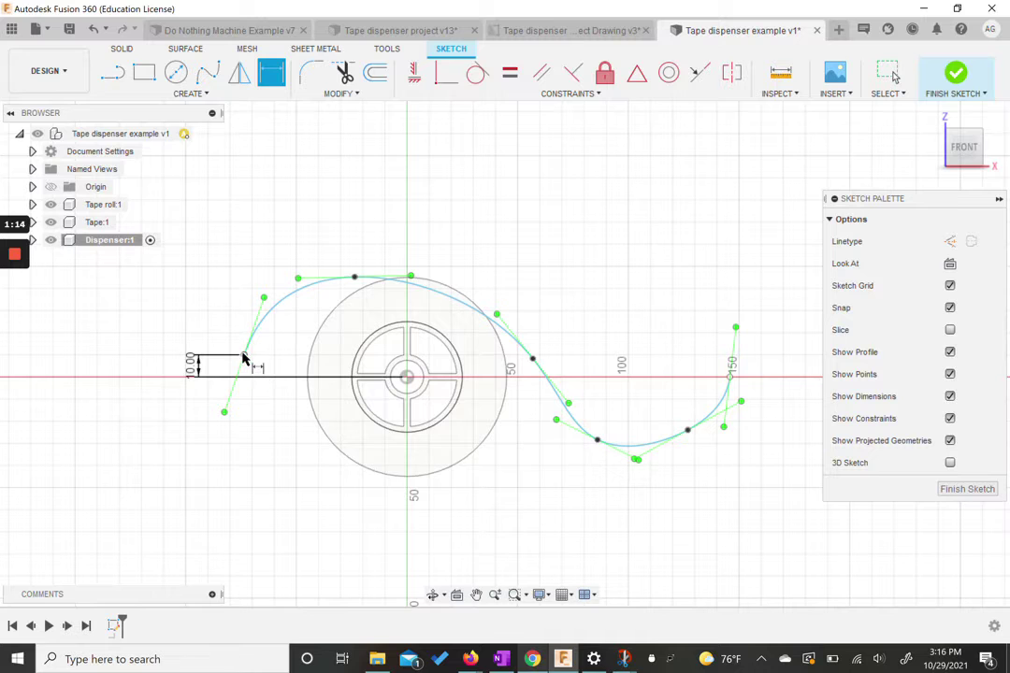
click(244, 356)
click(354, 277)
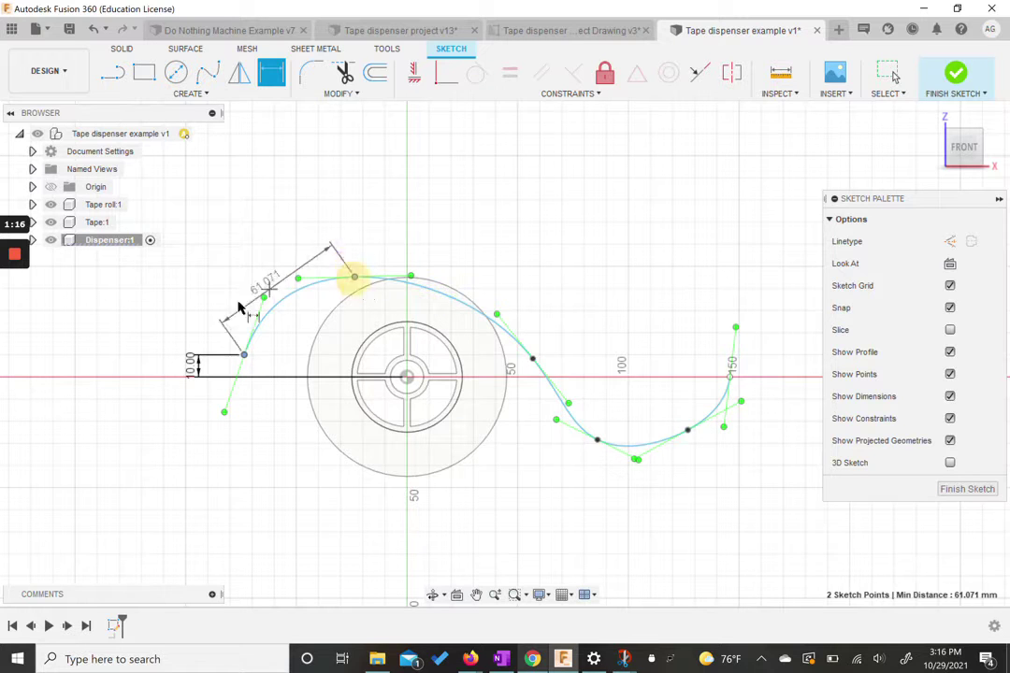
click(210, 318)
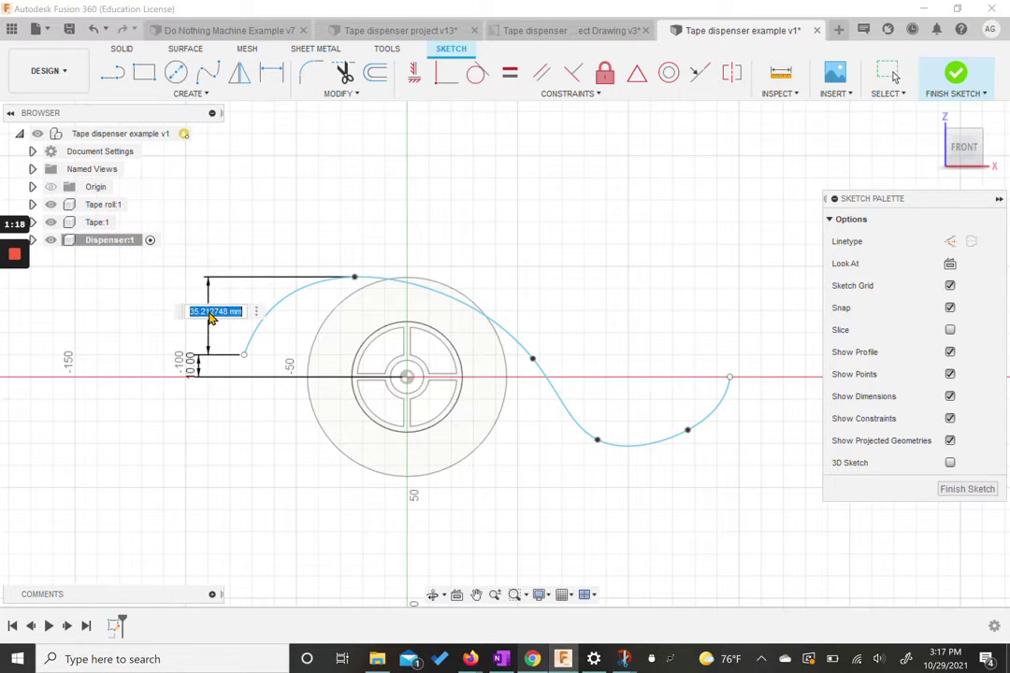
text(25)
key(Return)
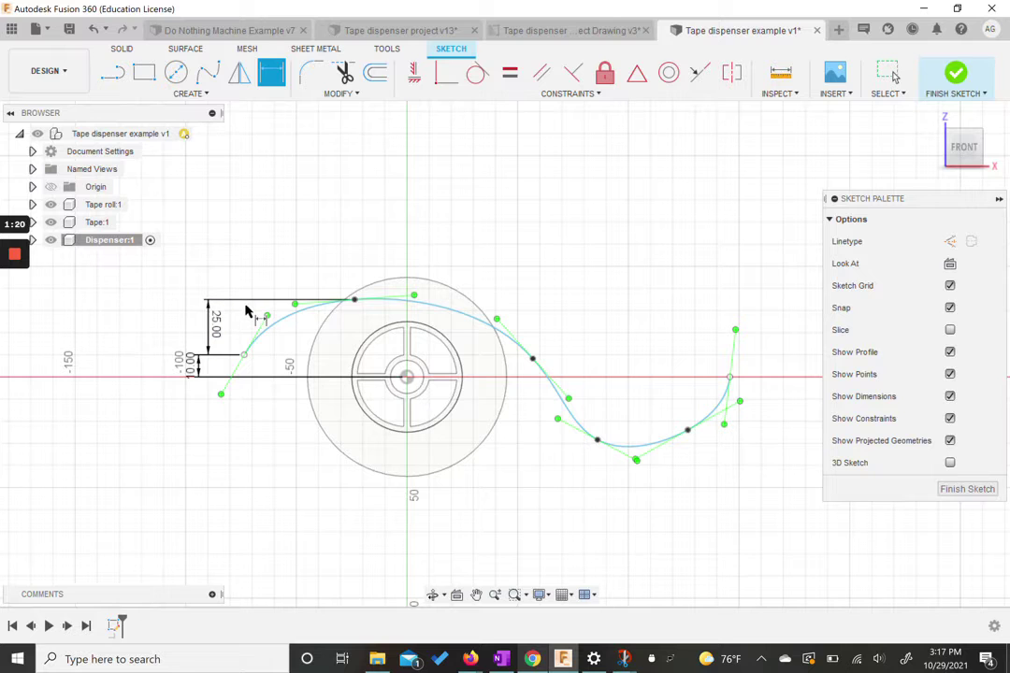
Step: Add vertical dimensions: middle point 5 mm, dip 30 mm below centre, right point 7 mm offset
click(407, 378)
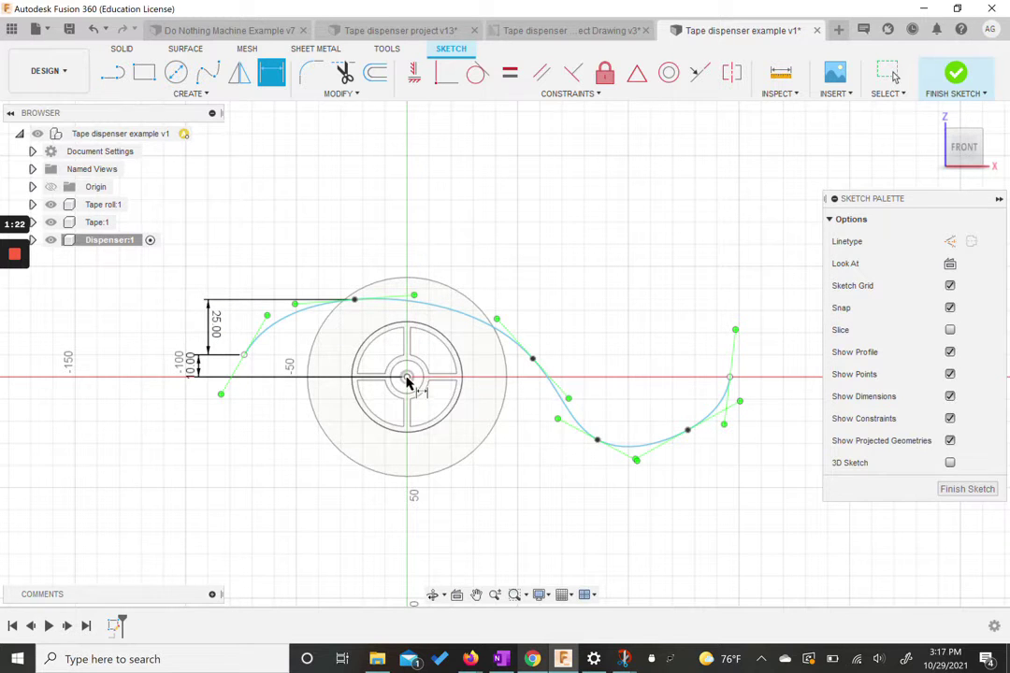
click(534, 362)
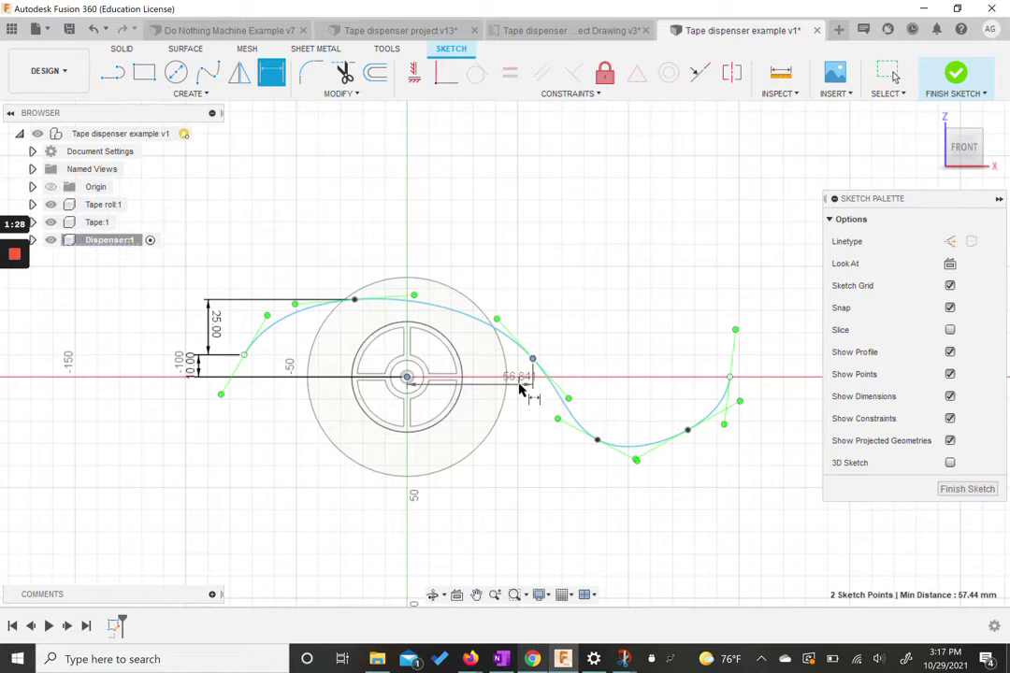
click(587, 369)
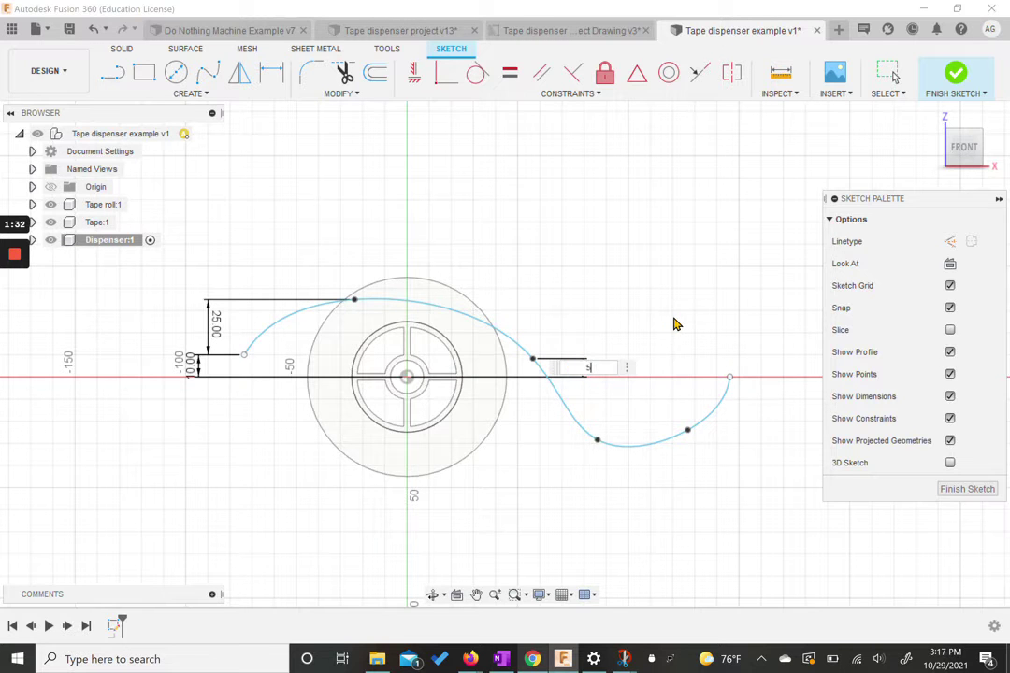
key(Return)
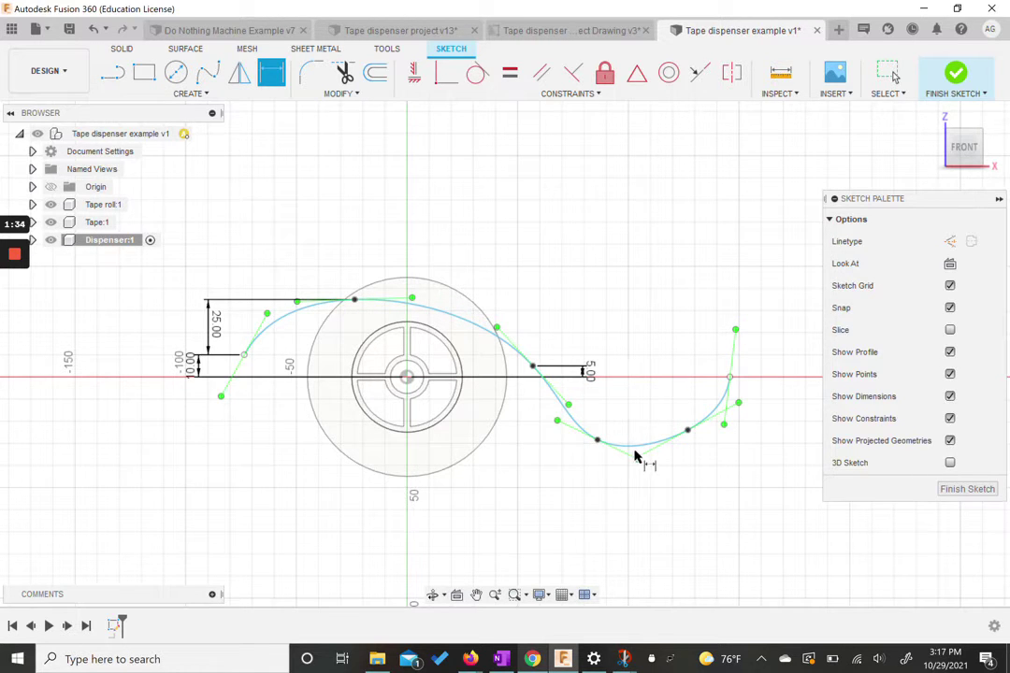
click(597, 443)
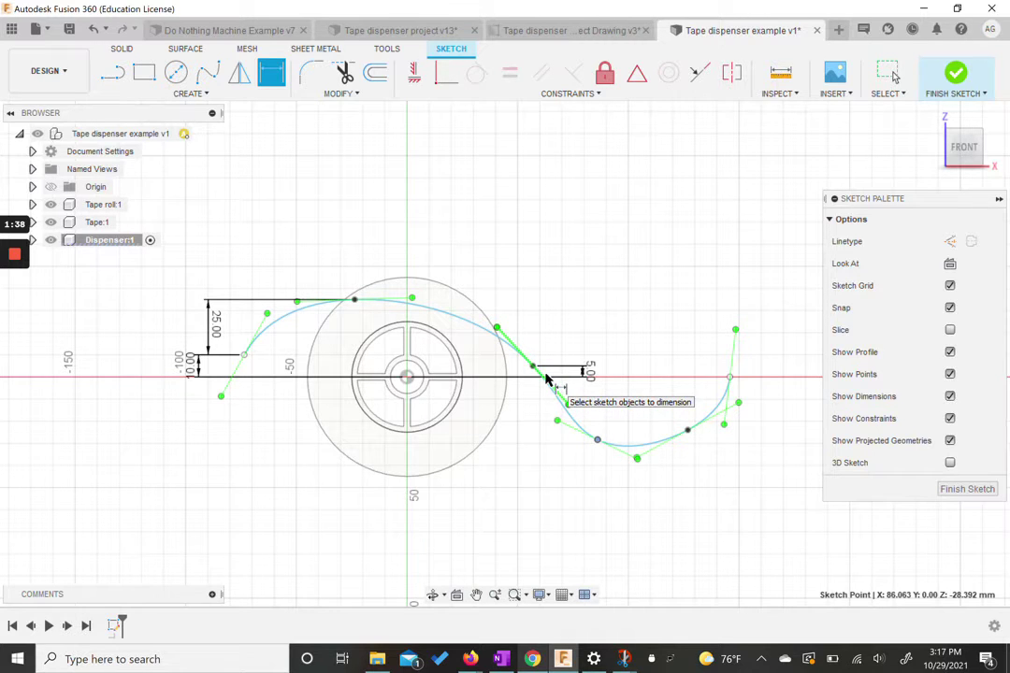
click(409, 377)
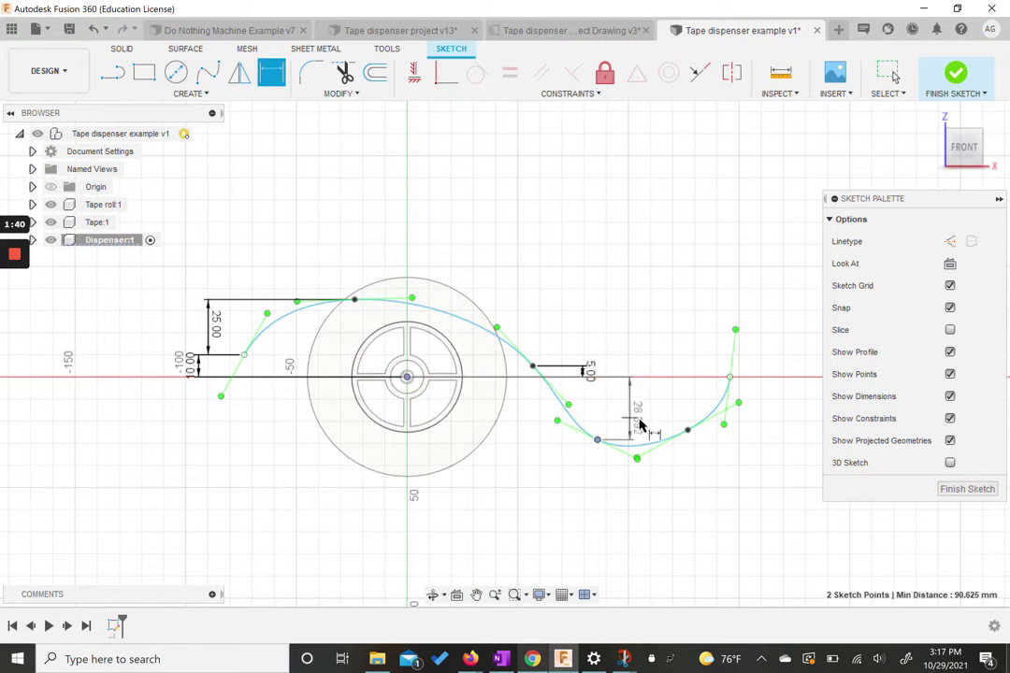
click(619, 407)
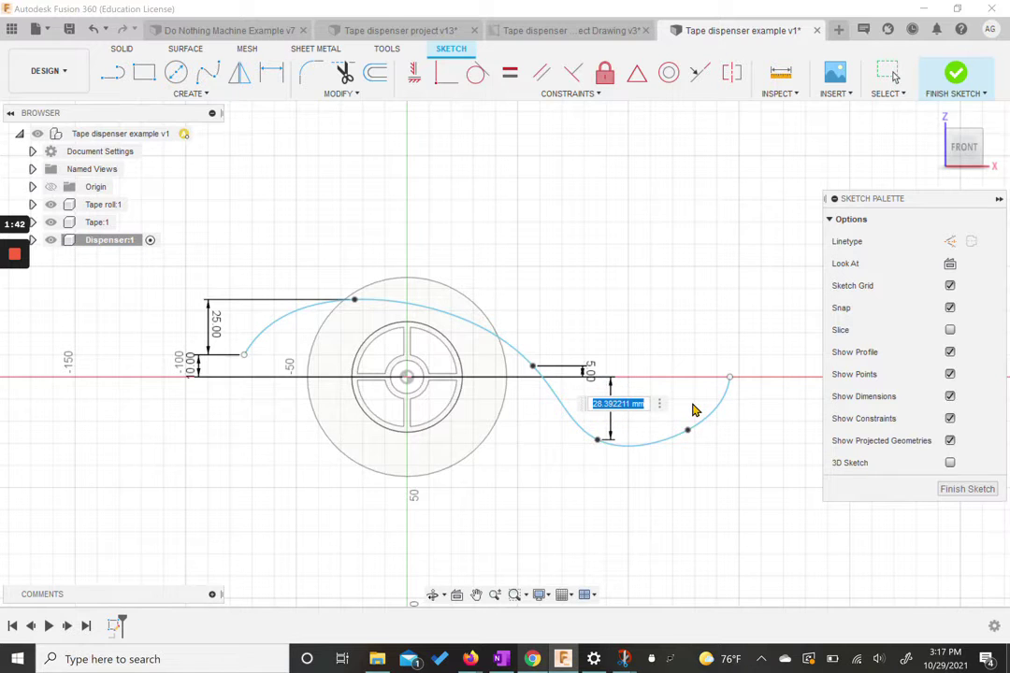
key(Return)
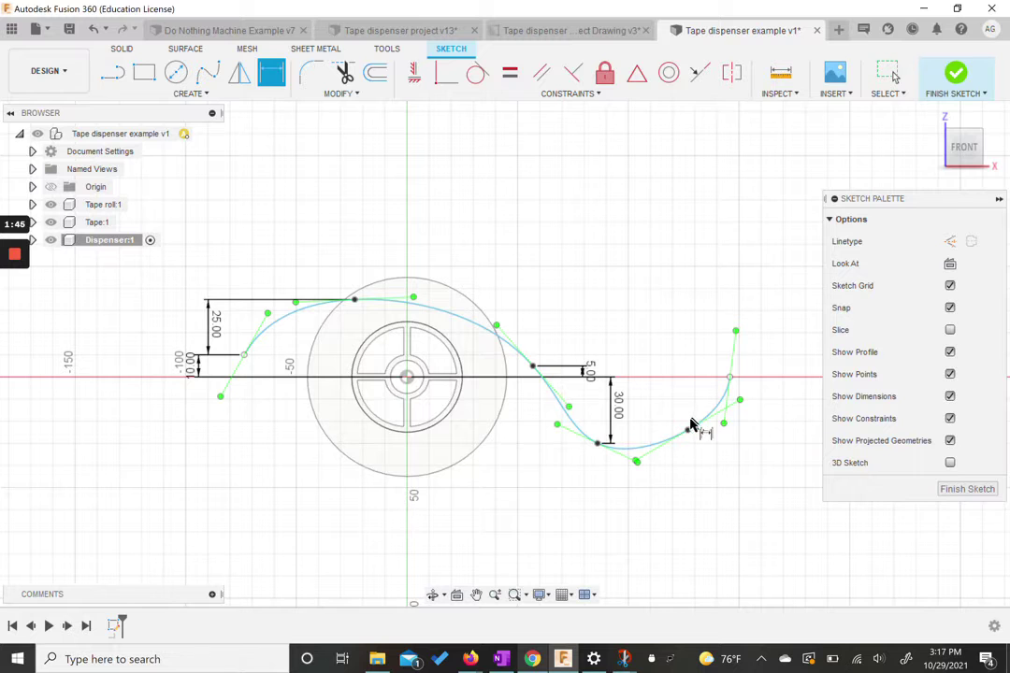
click(688, 432)
click(598, 443)
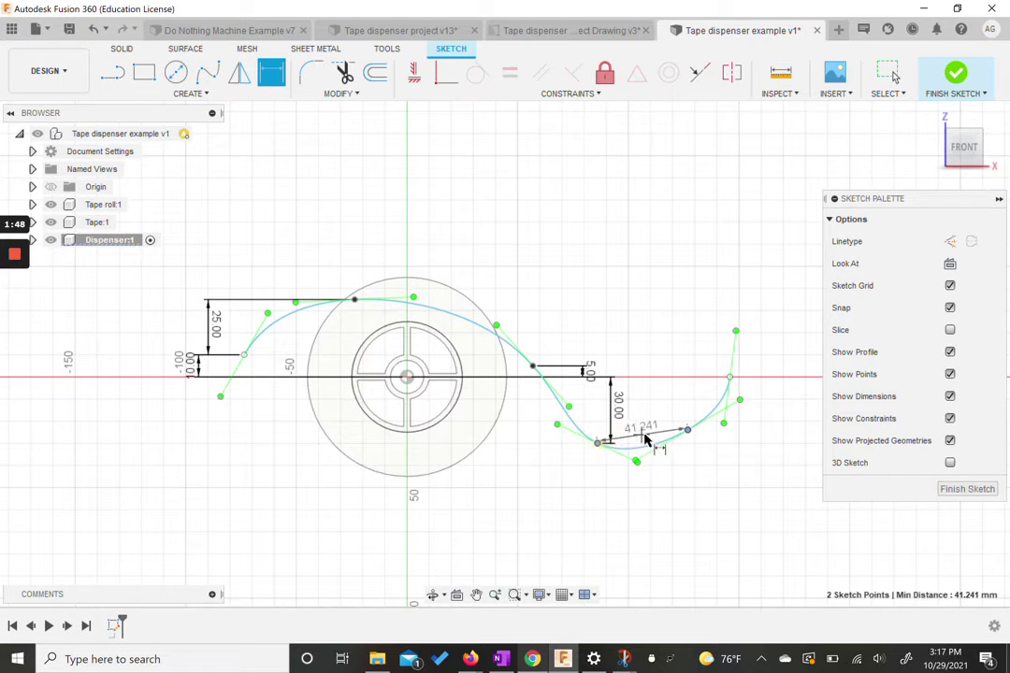
click(751, 441)
key(Return)
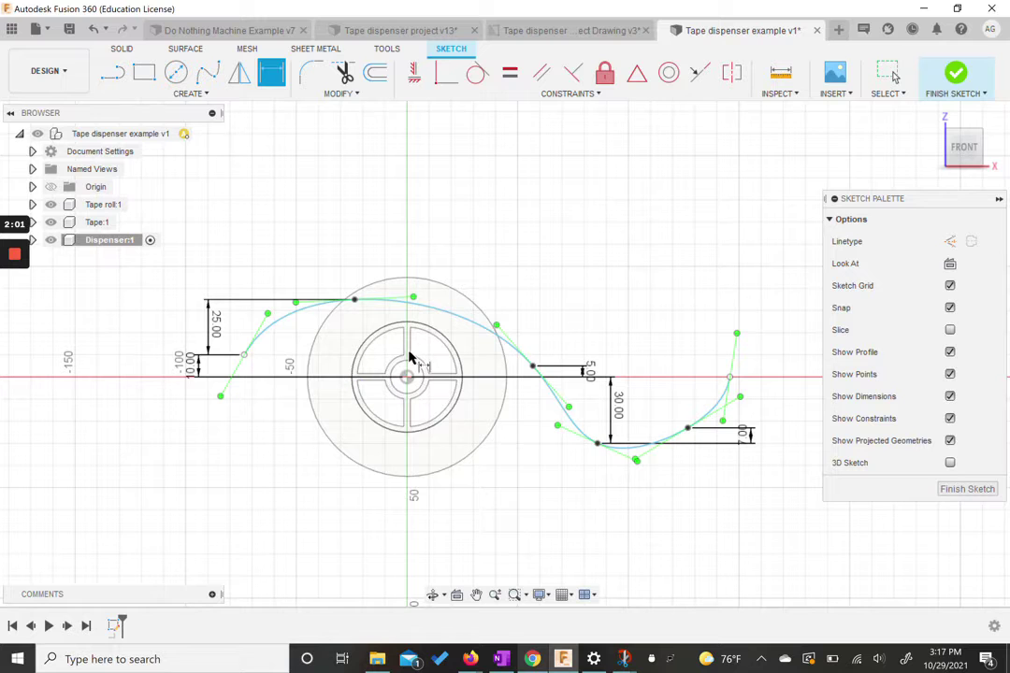
Step: Add horizontal dimensions of 90 mm (left end to roll centre) and 50 mm (left end to crest)
click(247, 359)
click(245, 356)
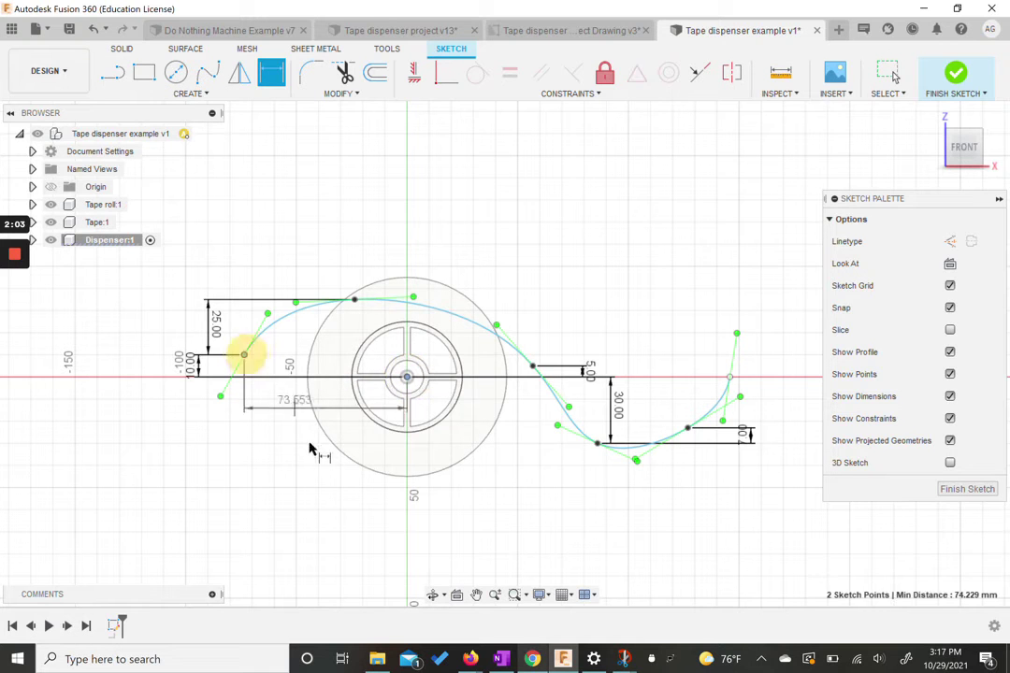
click(323, 506)
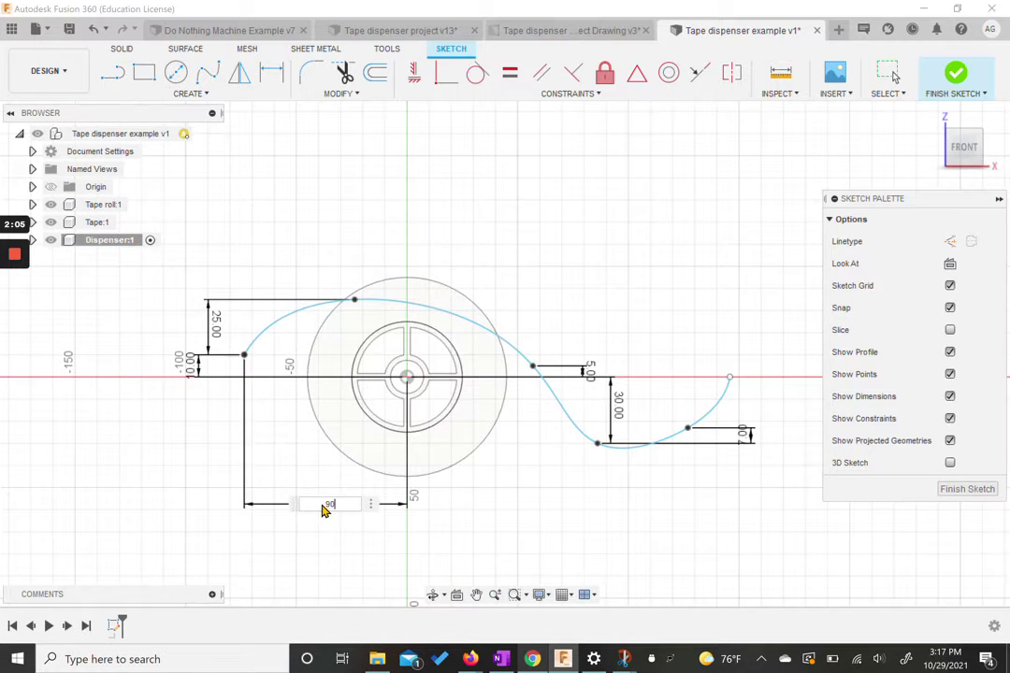
key(Return)
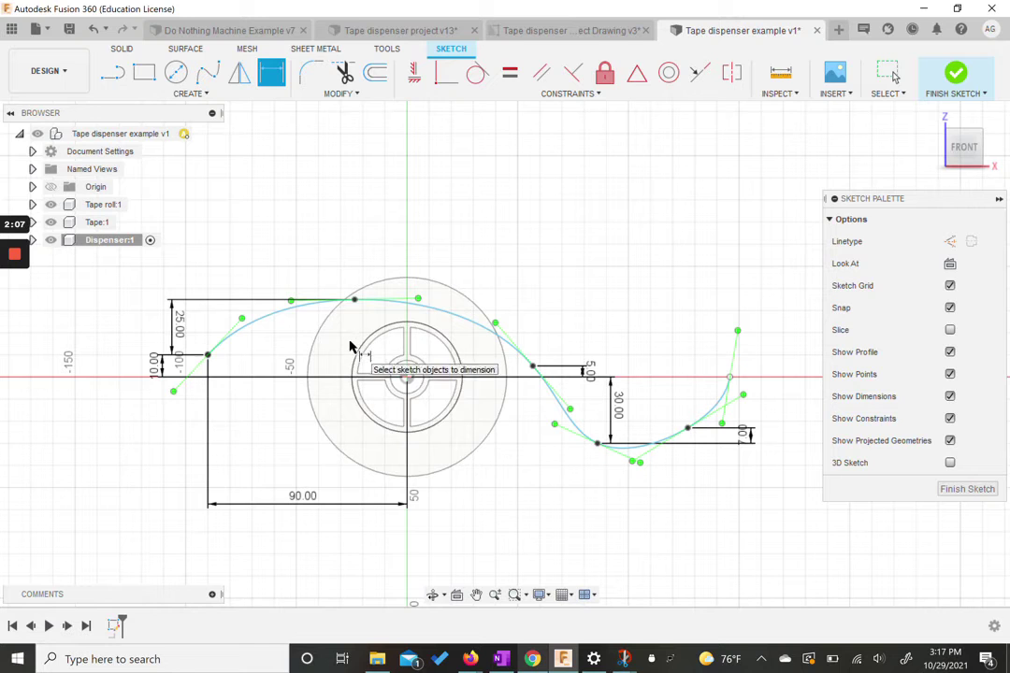
click(209, 355)
click(354, 300)
click(295, 250)
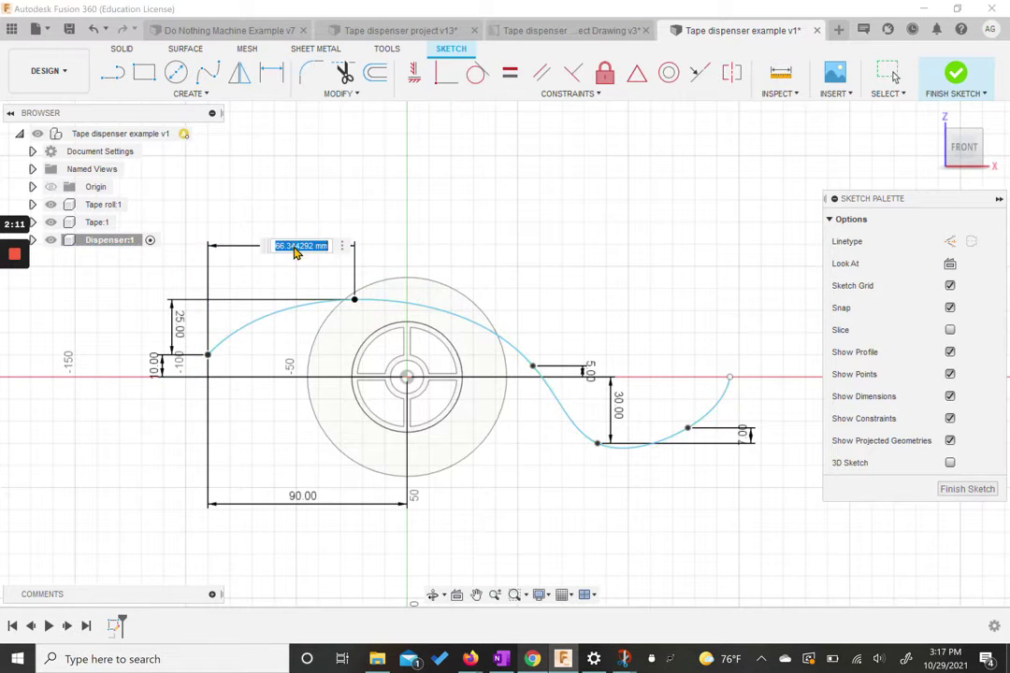
text(50)
key(Return)
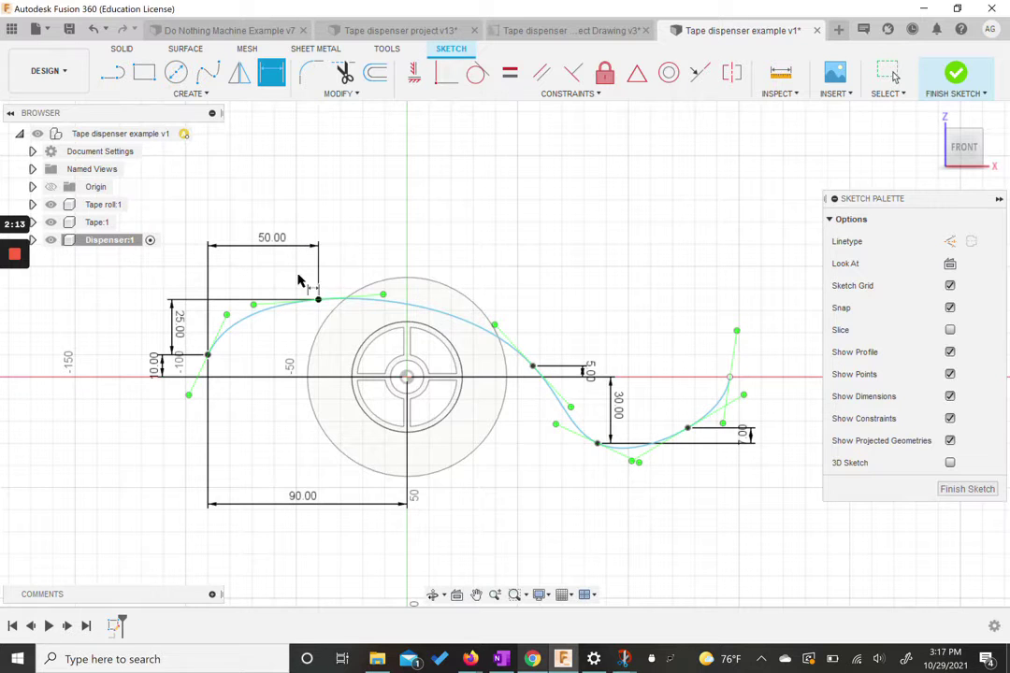
Step: Space the crest, middle, lowest and right end points horizontally at 75, 55 and 70 mm
click(319, 300)
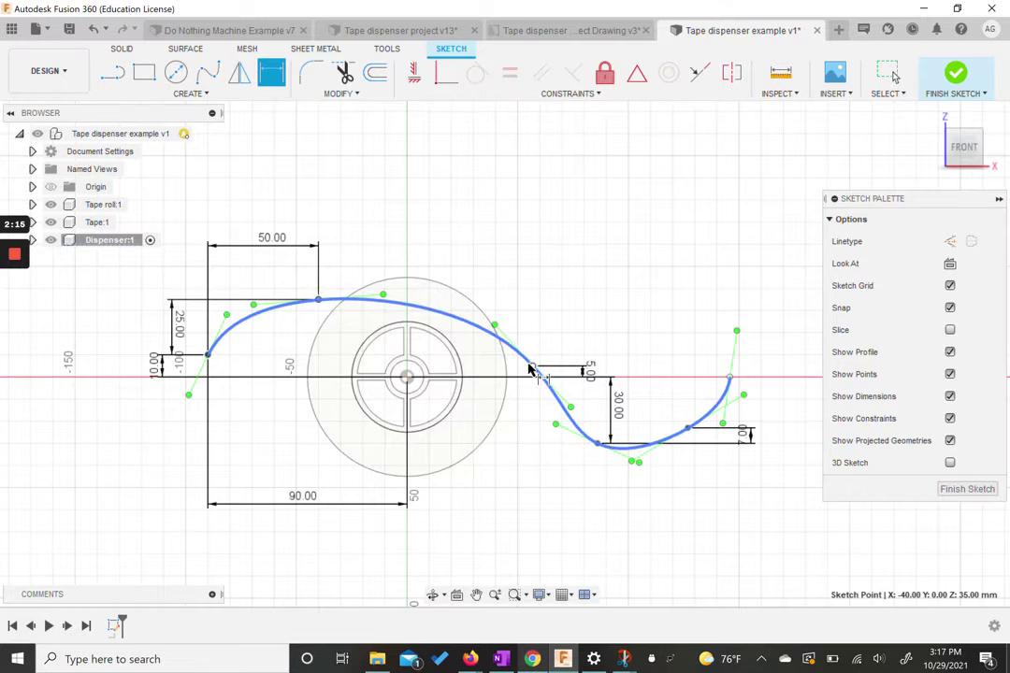
click(532, 364)
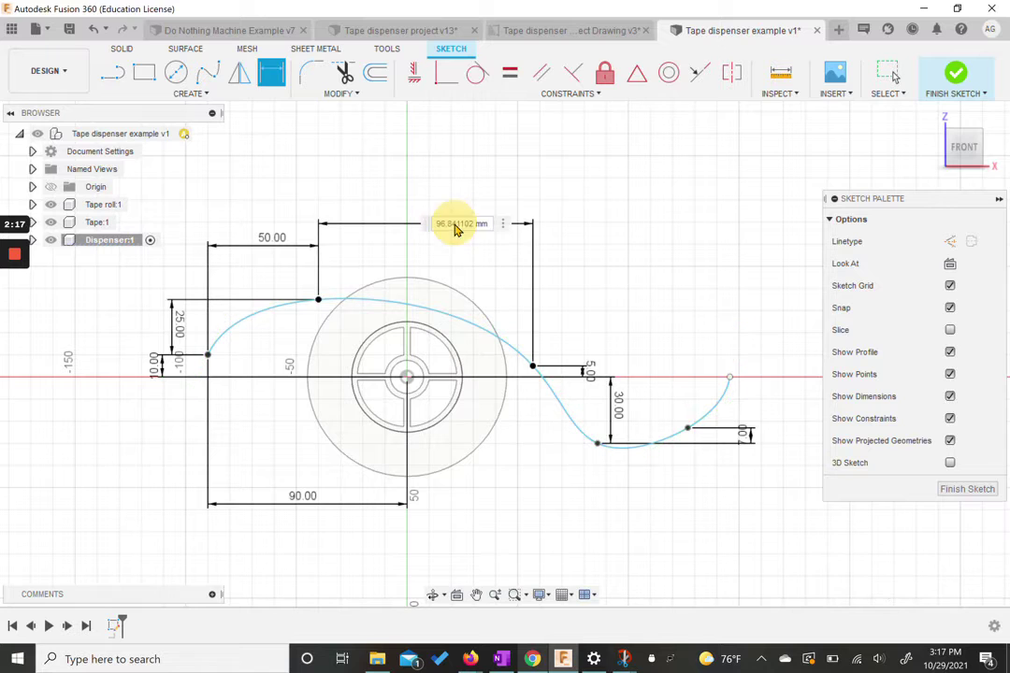
click(456, 228)
key(Return)
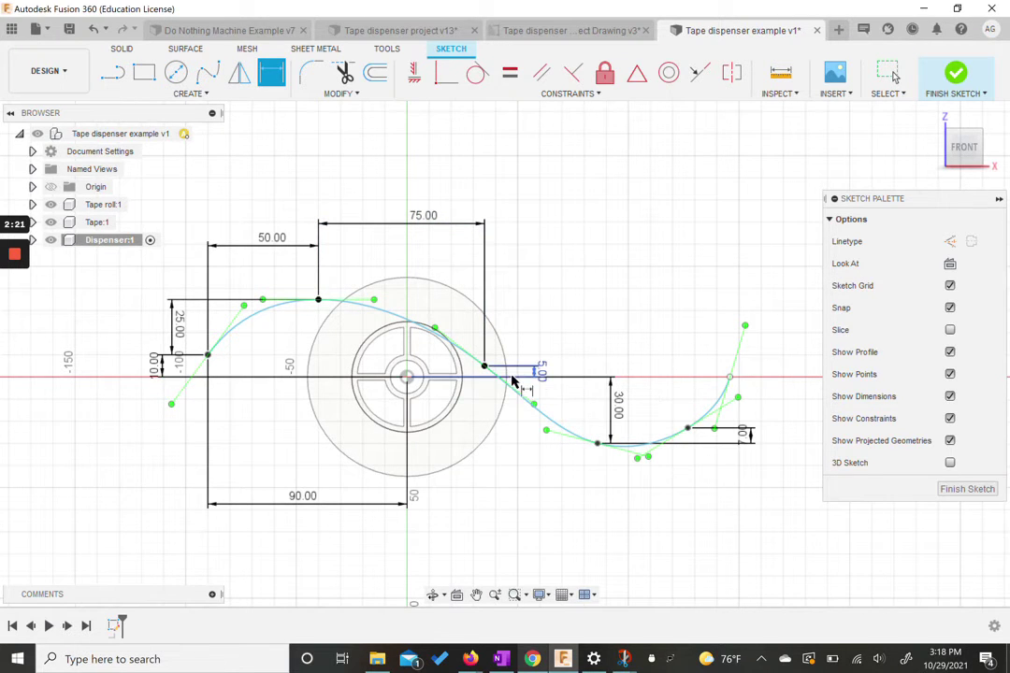
click(484, 367)
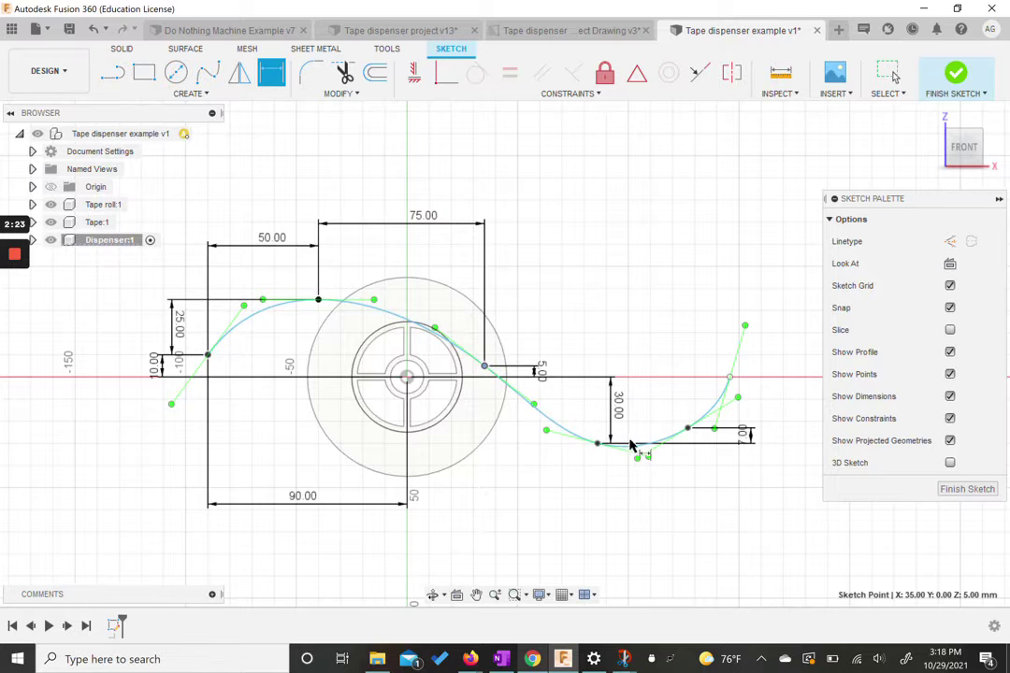
click(599, 449)
click(568, 282)
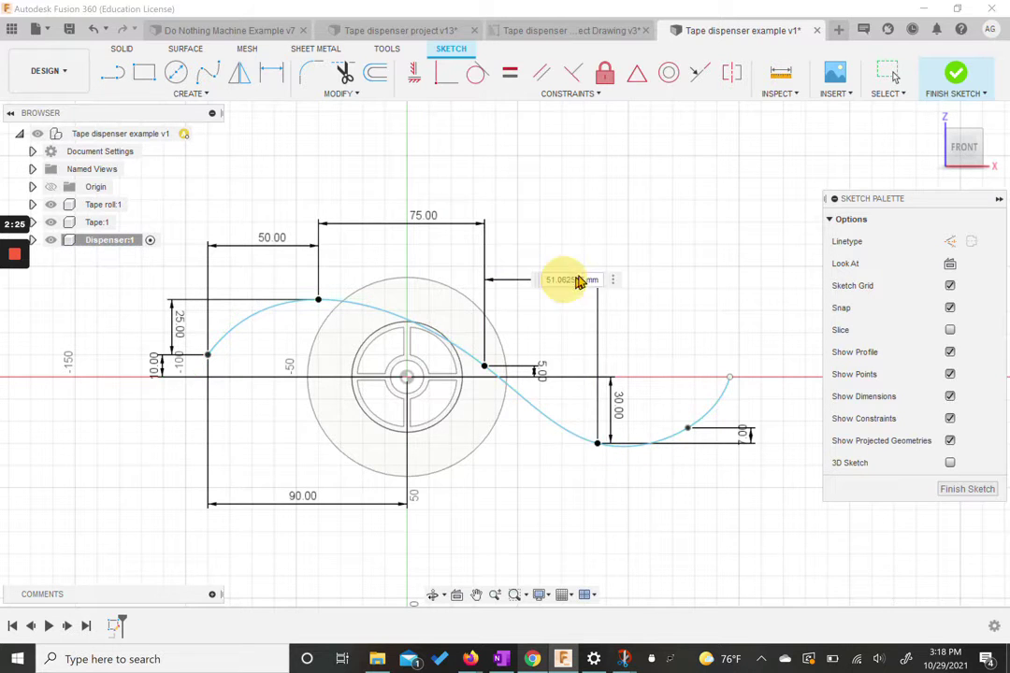
key(Return)
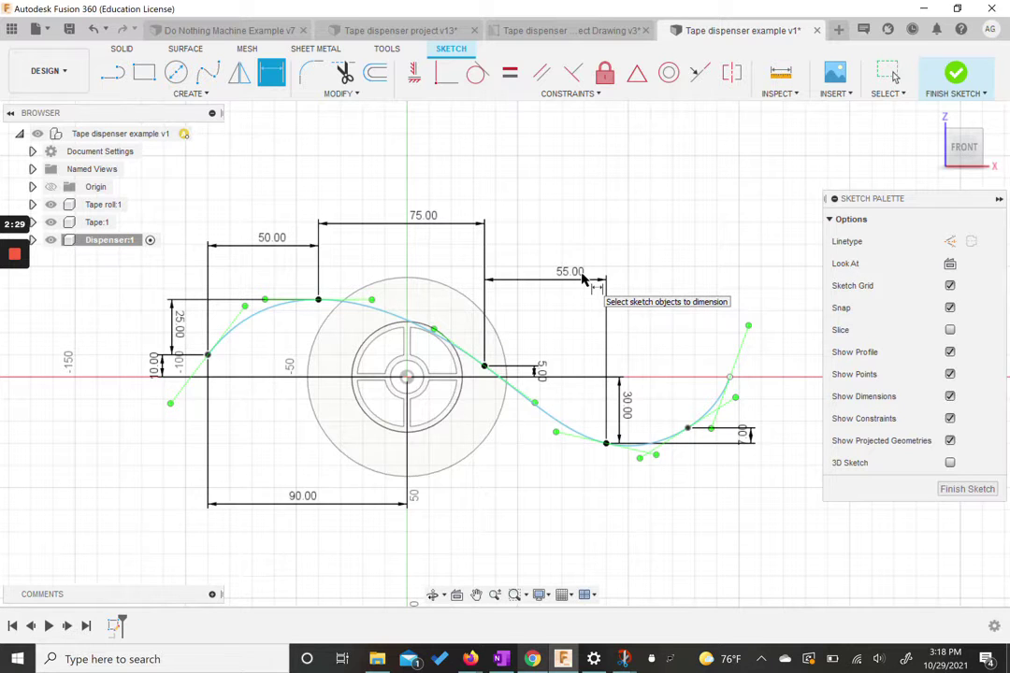
click(606, 444)
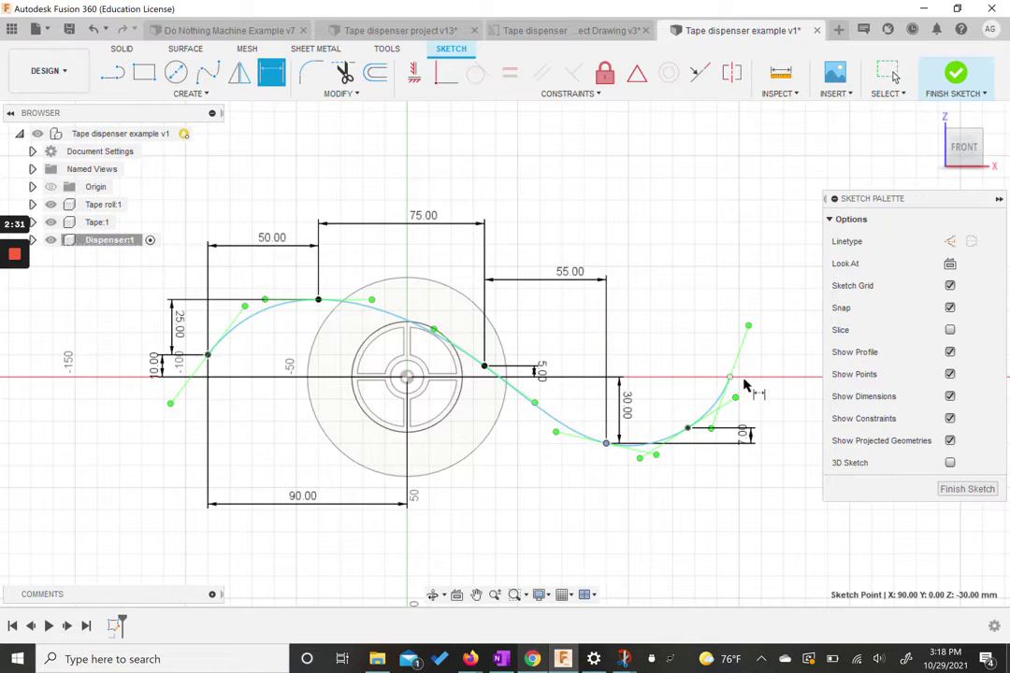
click(730, 380)
click(711, 308)
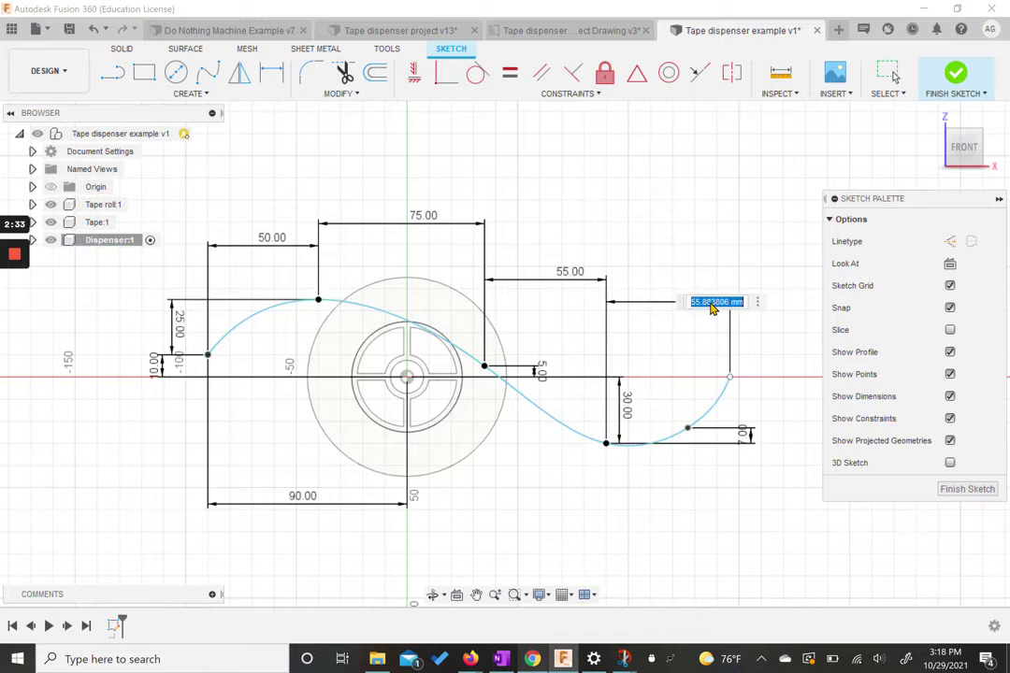
key(Return)
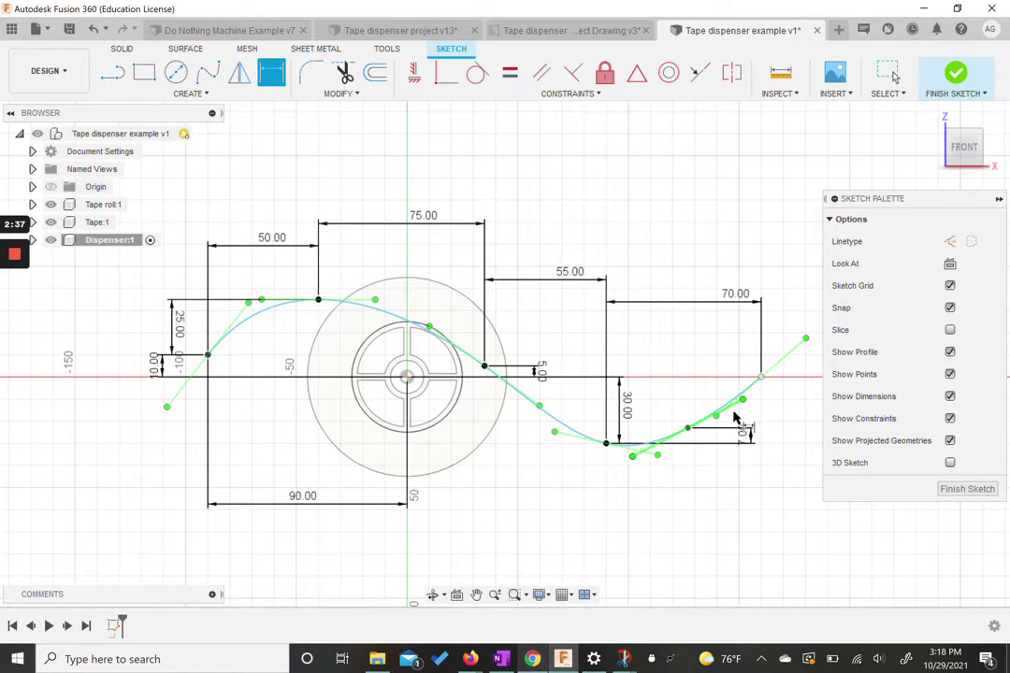
Step: Slide the lower right spline point and dimension it 25 mm from the right end
key(Escape)
drag(690, 428, 713, 420)
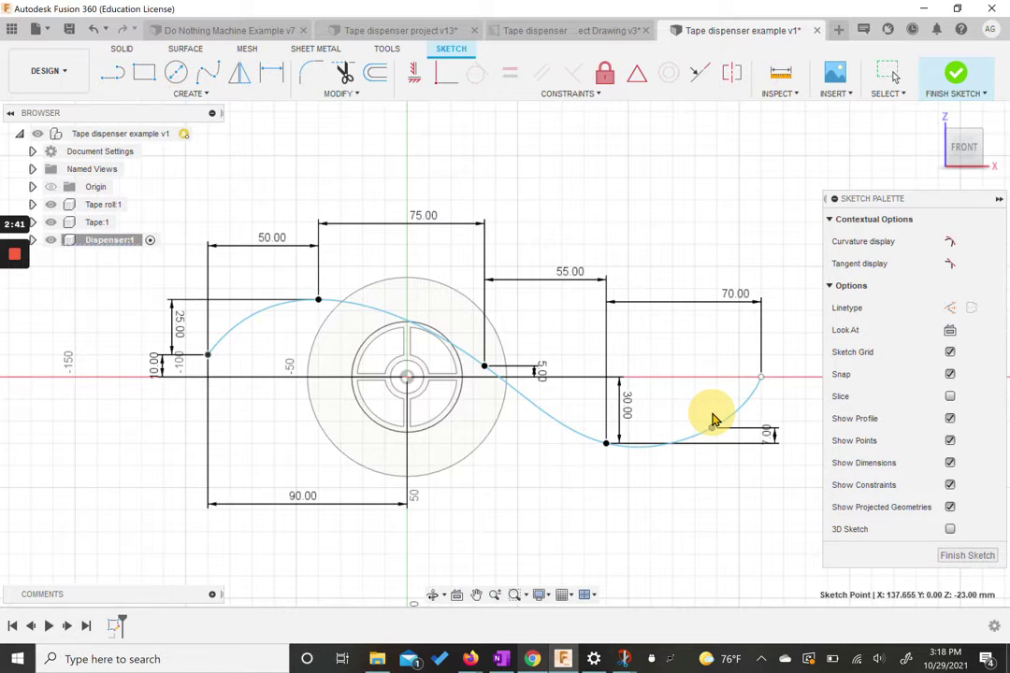
click(271, 72)
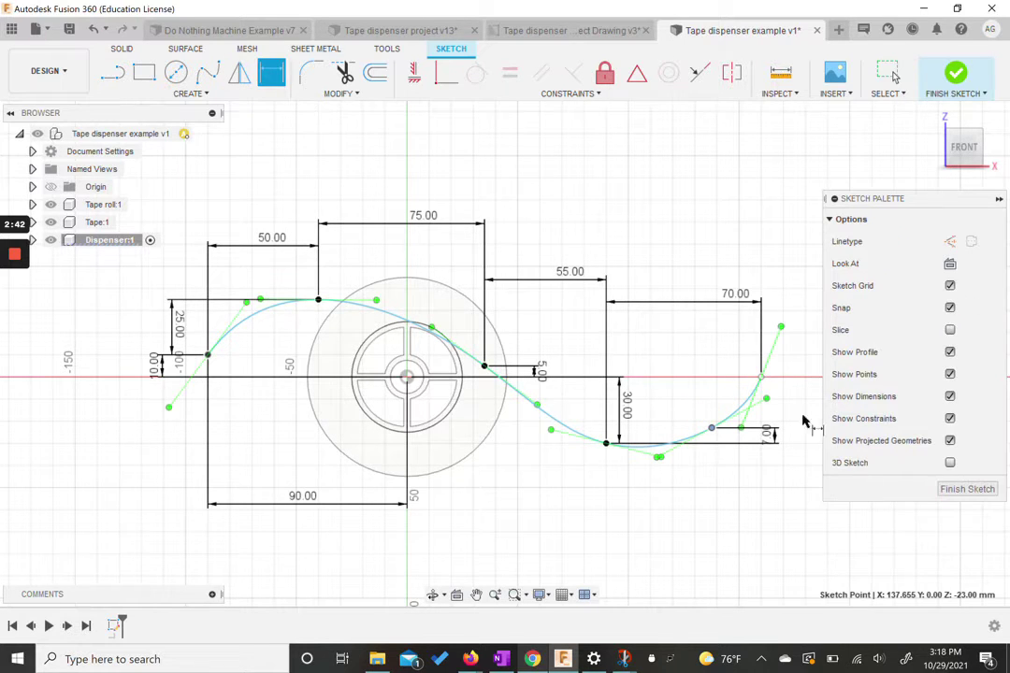
click(708, 428)
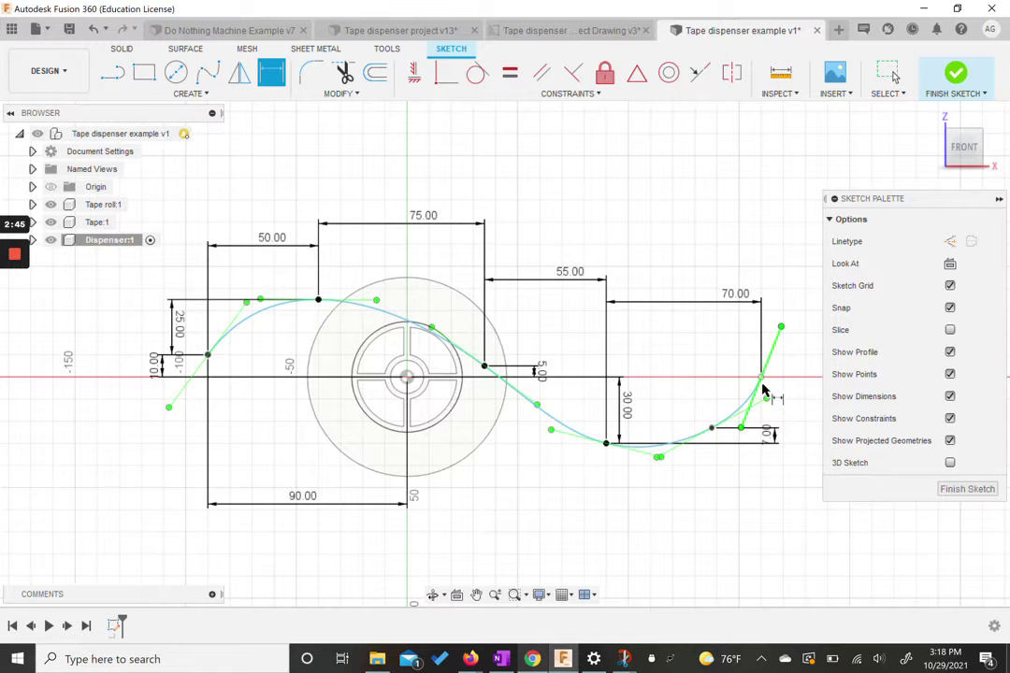
click(760, 377)
click(711, 429)
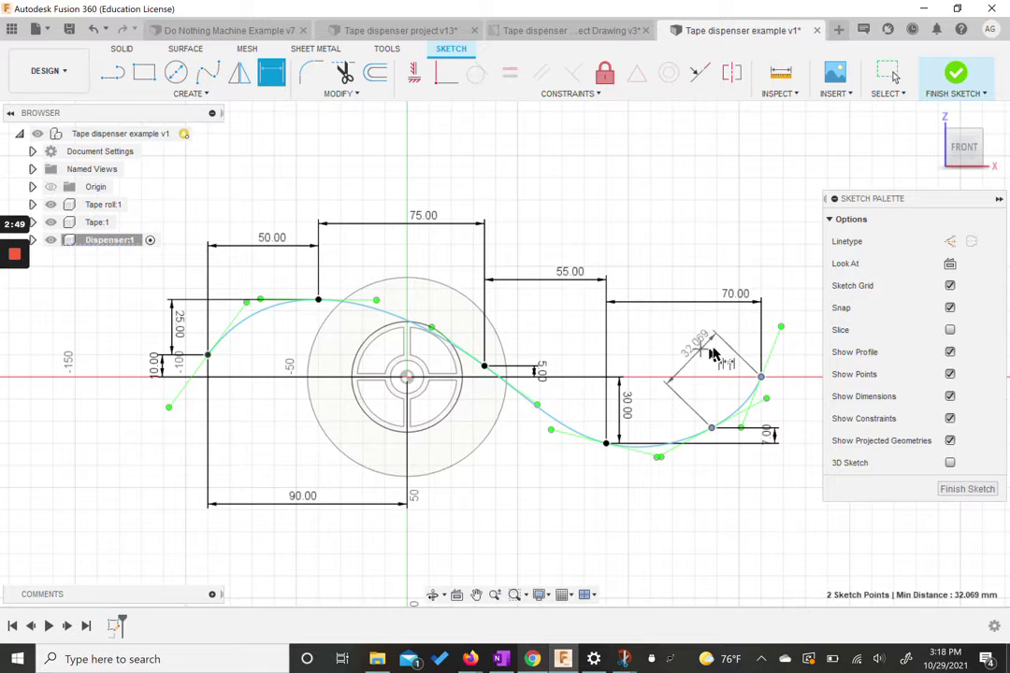
click(730, 348)
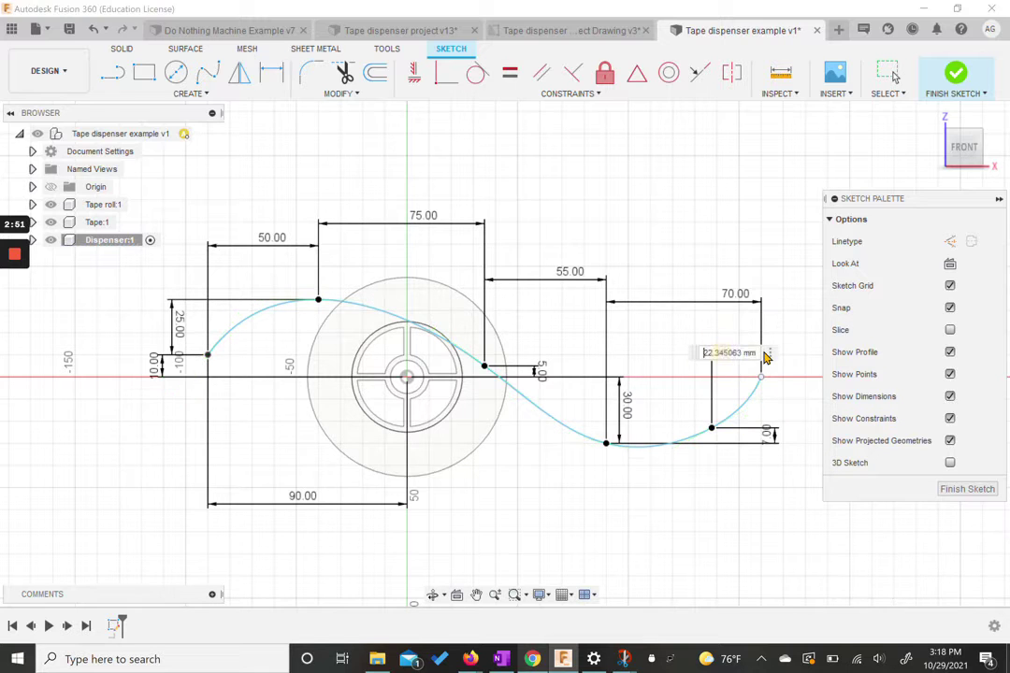
text(25)
key(Return)
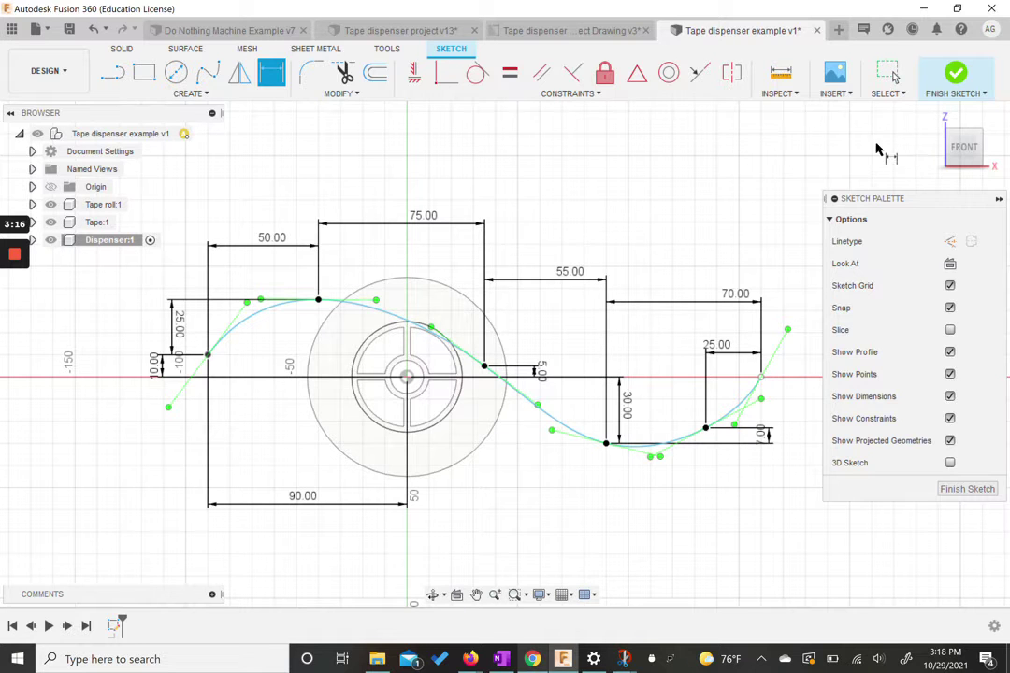
Step: Finish the wave sketch and add a construction plane offset -90 mm from the XY plane
click(955, 75)
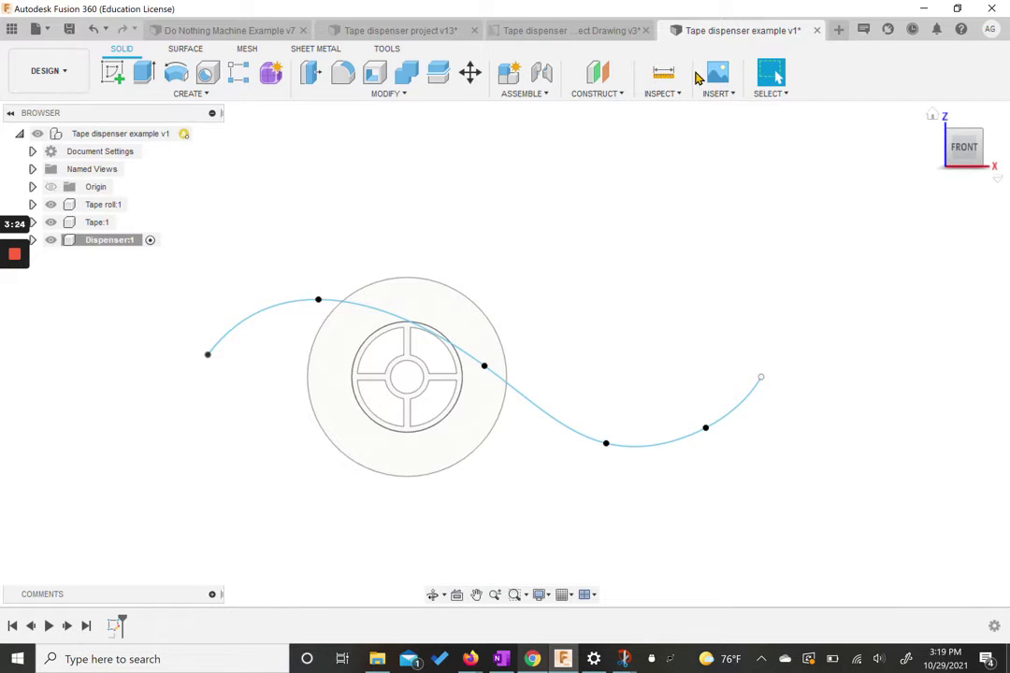
click(931, 116)
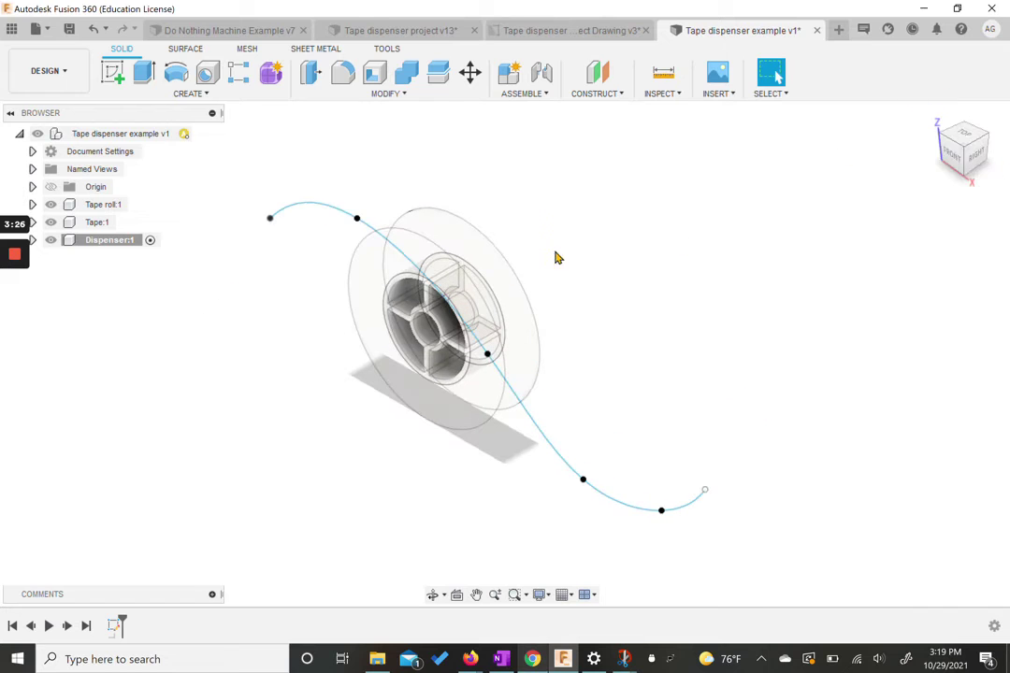
click(598, 94)
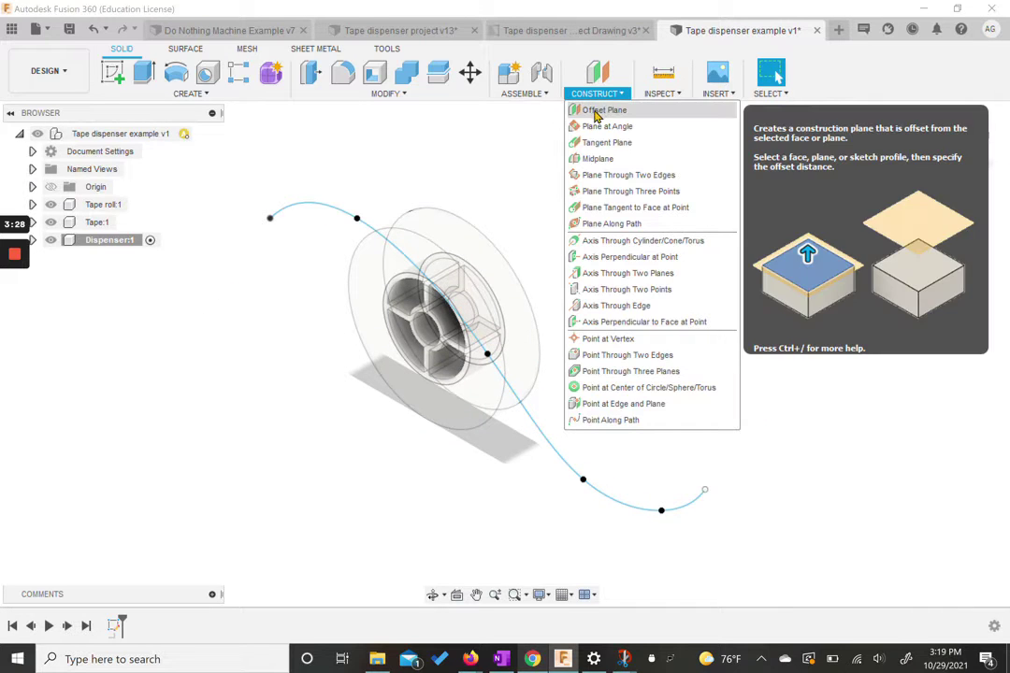
click(599, 111)
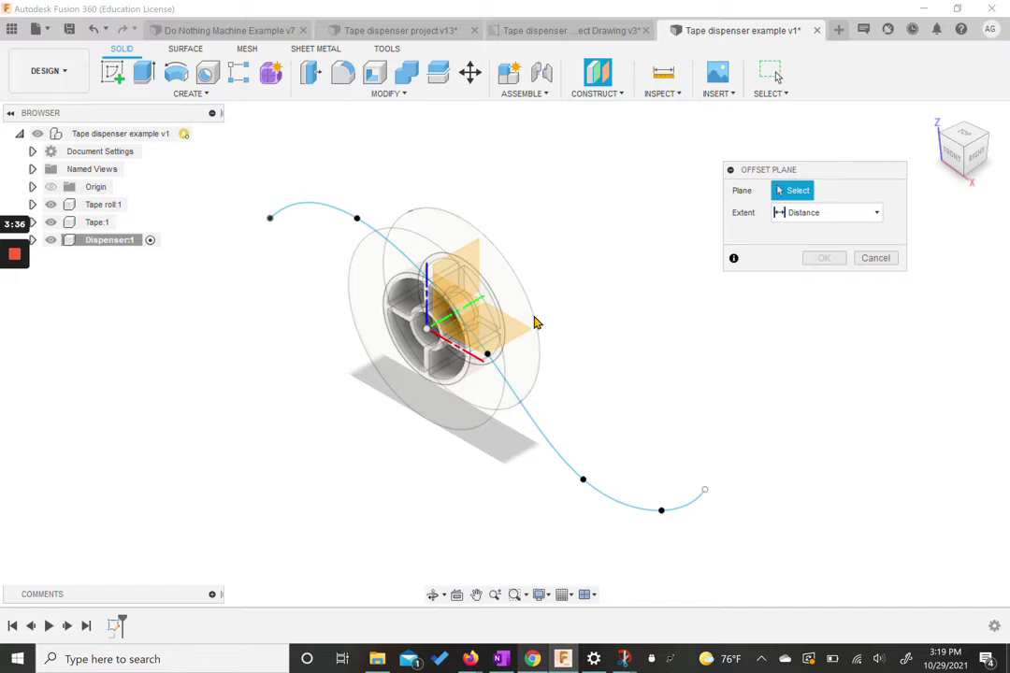
scroll(495, 328, up, 1)
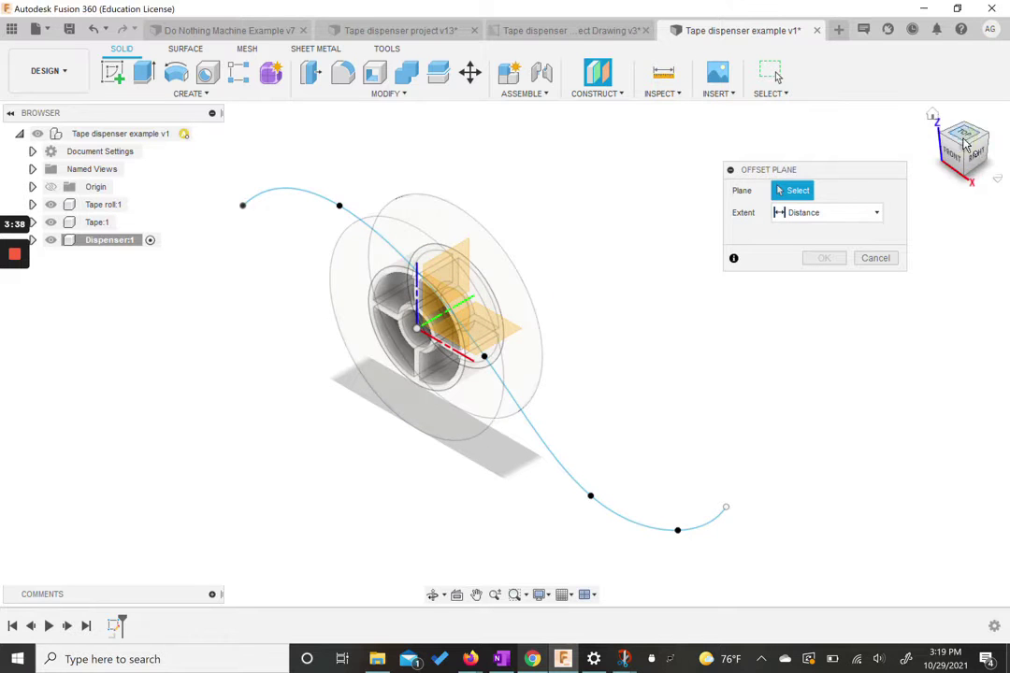
drag(967, 171, 864, 159)
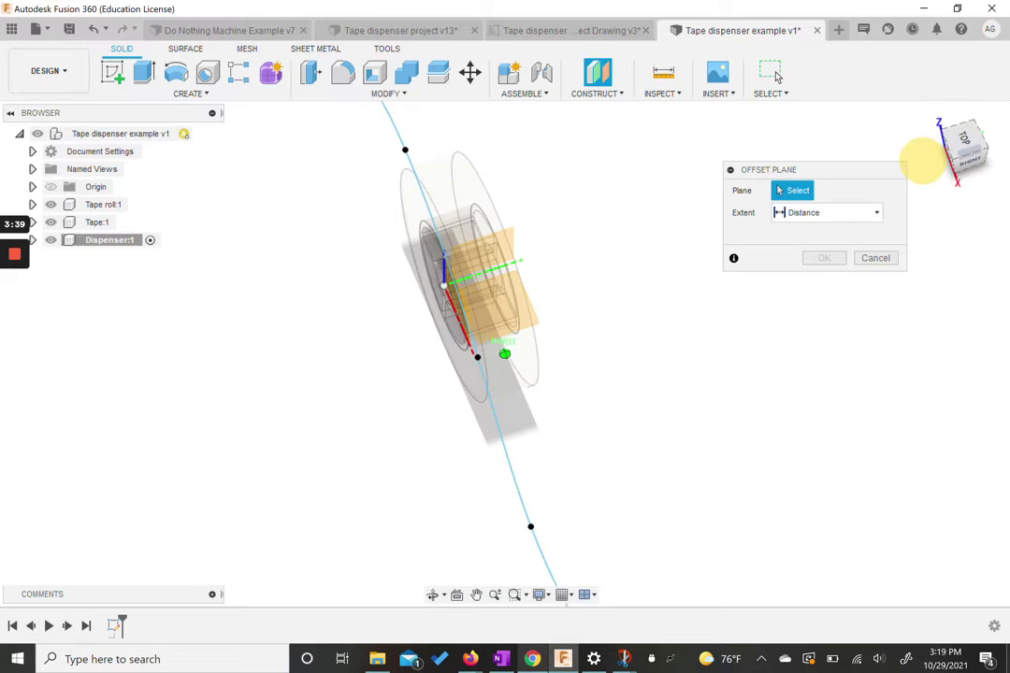
click(532, 326)
click(955, 161)
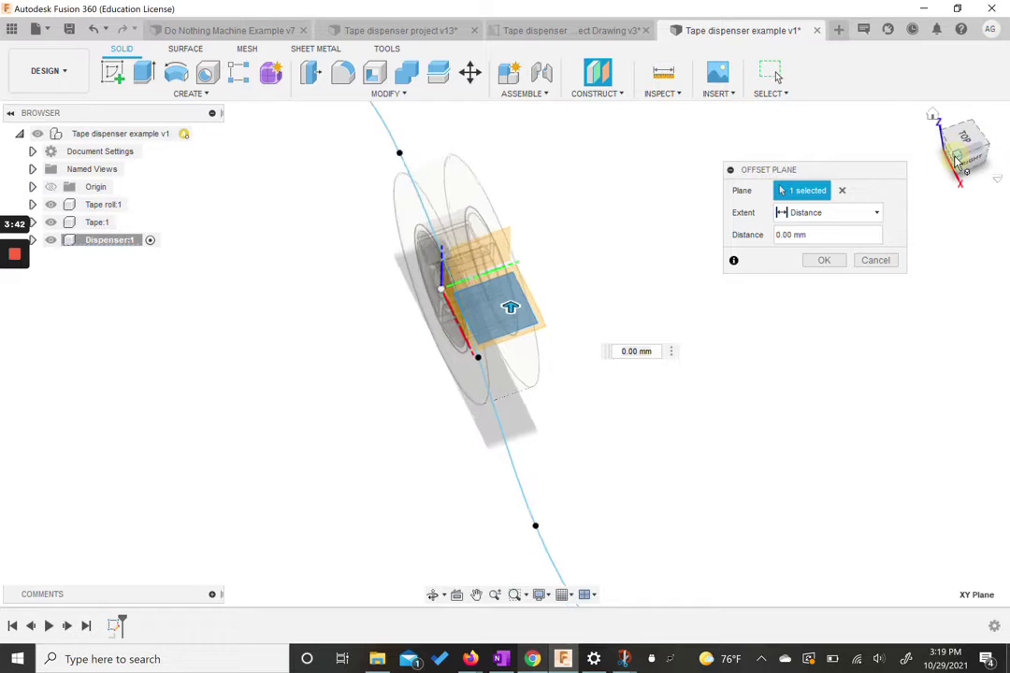
drag(492, 315, 493, 440)
text(-90)
key(Return)
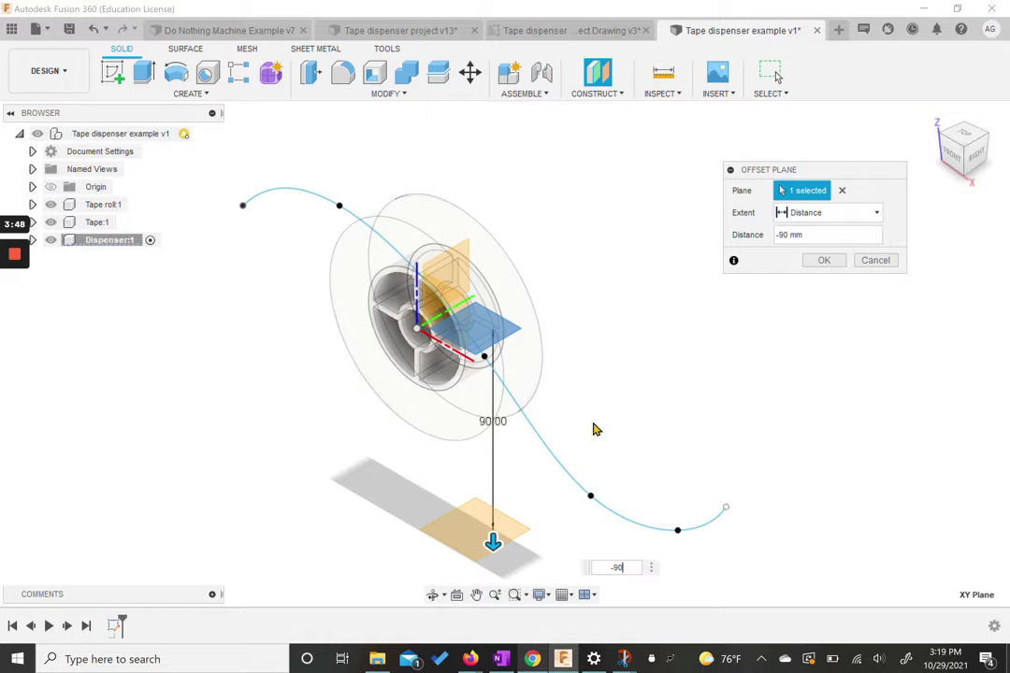
key(Return)
scroll(596, 426, down, 3)
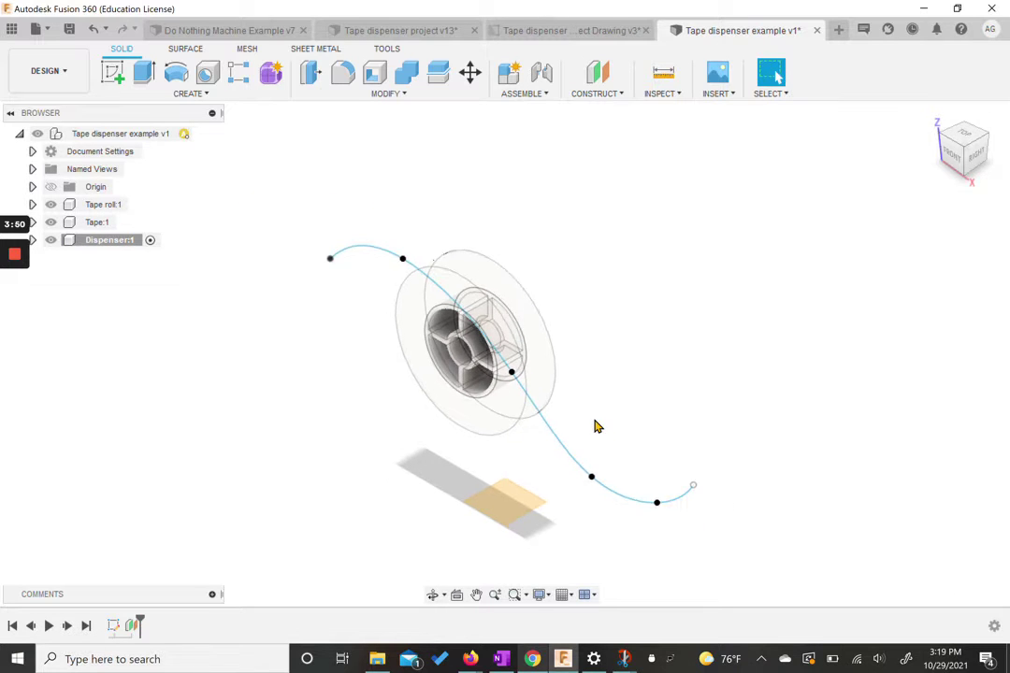
Step: Start a box on the ground plane and draw its 80 by 250 mm base rectangle in Top view
middle_drag(595, 424, 580, 371)
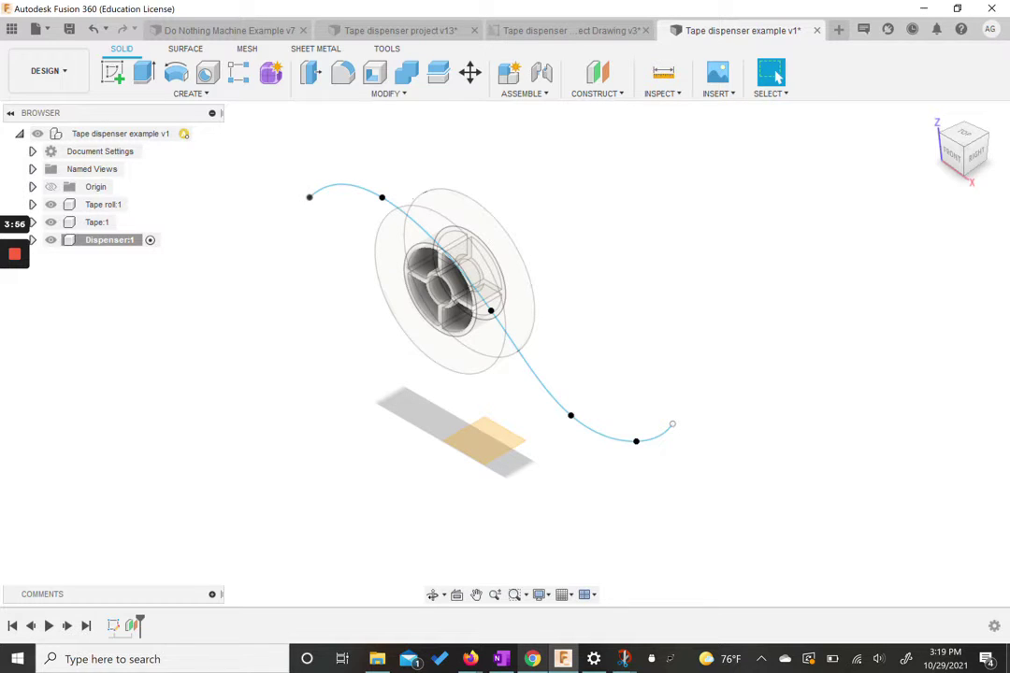
click(187, 94)
click(128, 324)
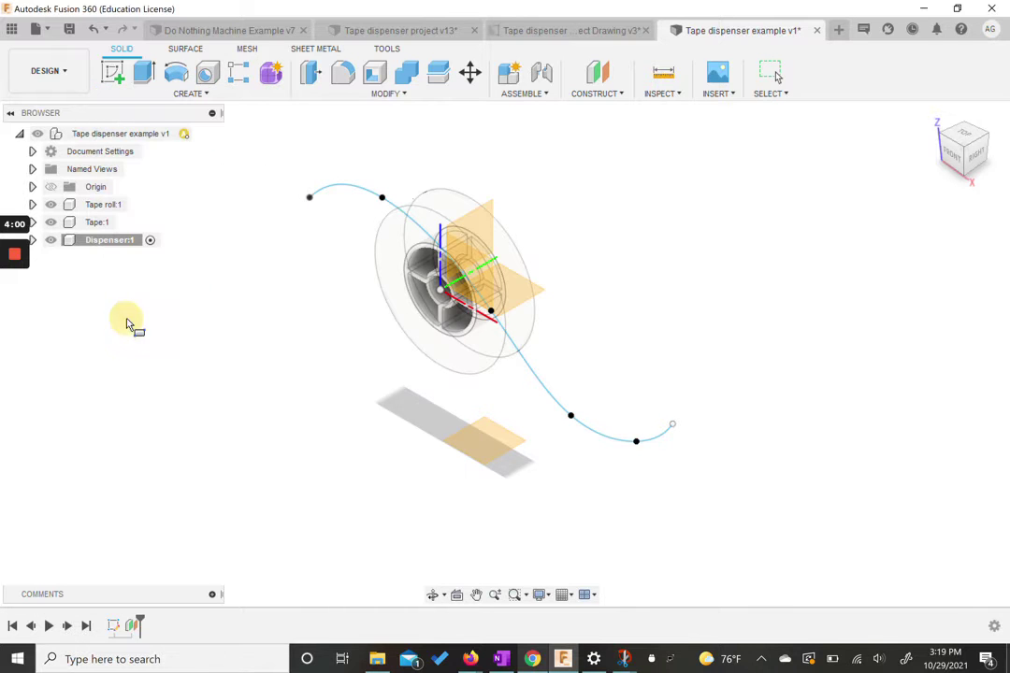
click(474, 449)
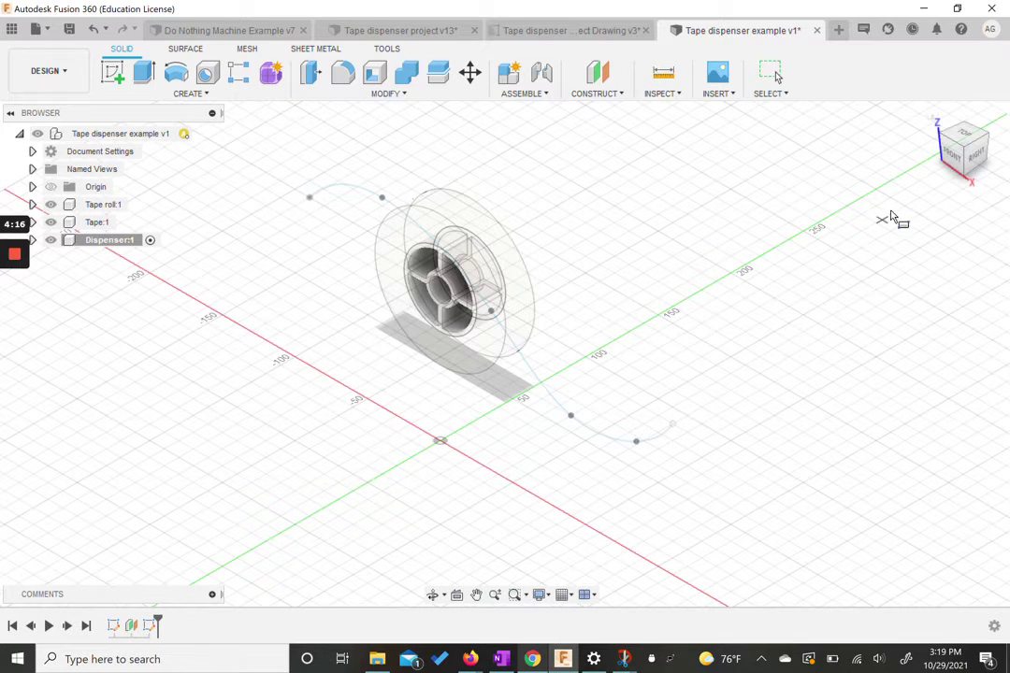
click(964, 138)
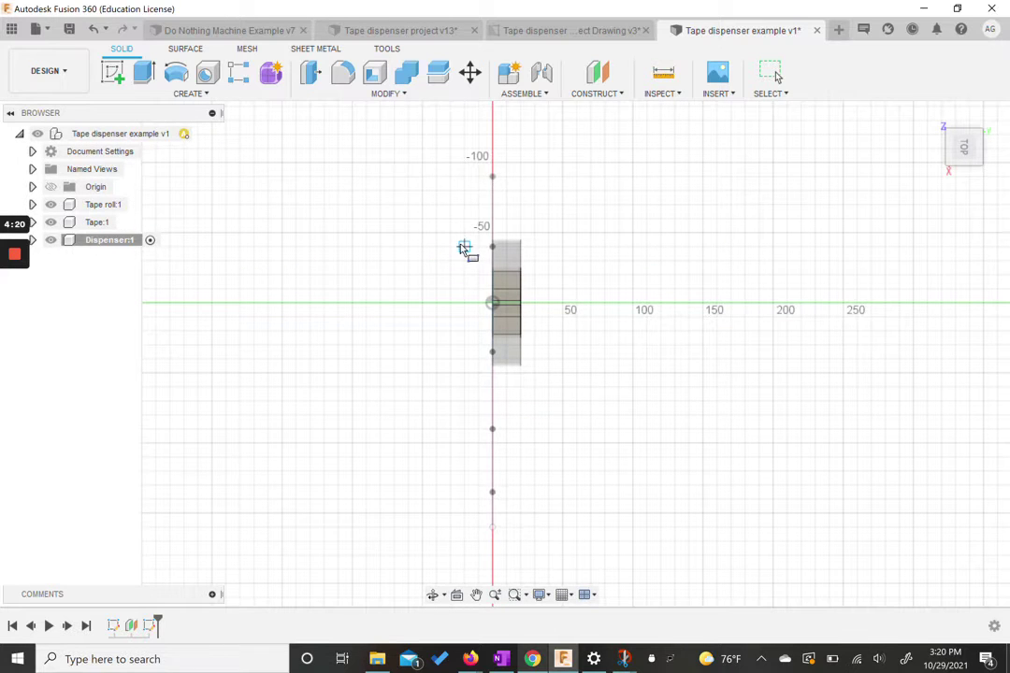
click(436, 219)
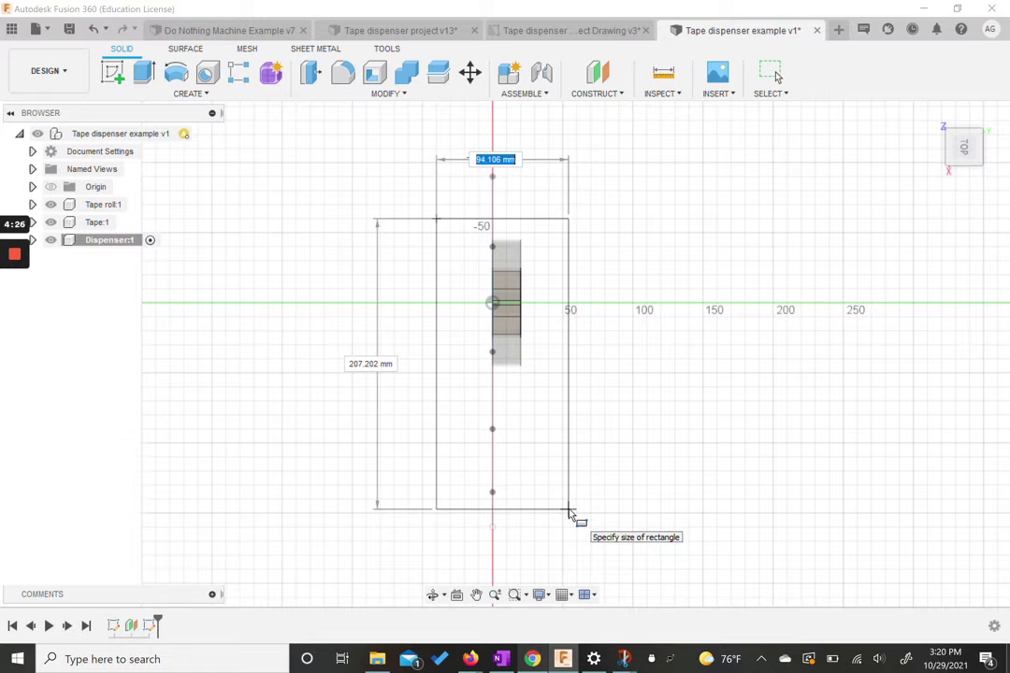
text(80)
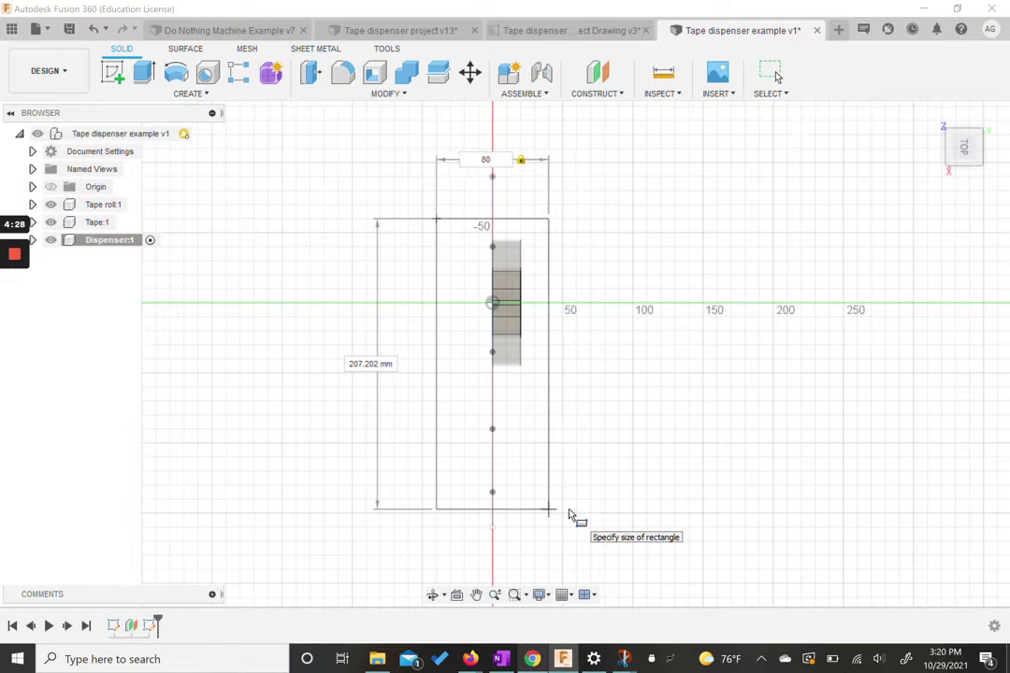
key(Tab)
text(250)
key(Tab)
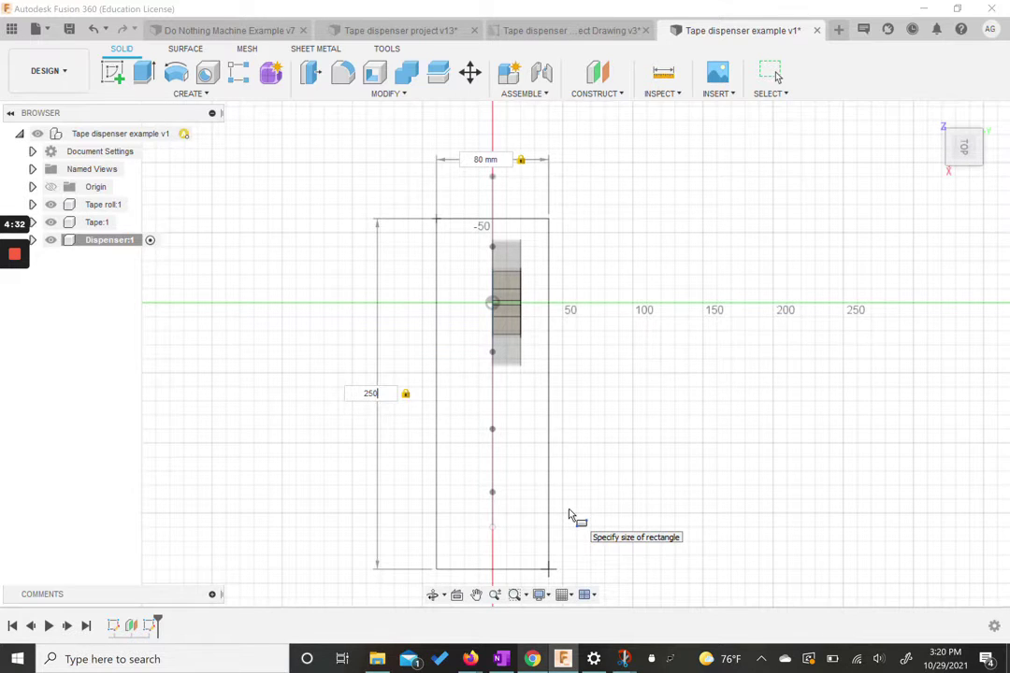
key(Return)
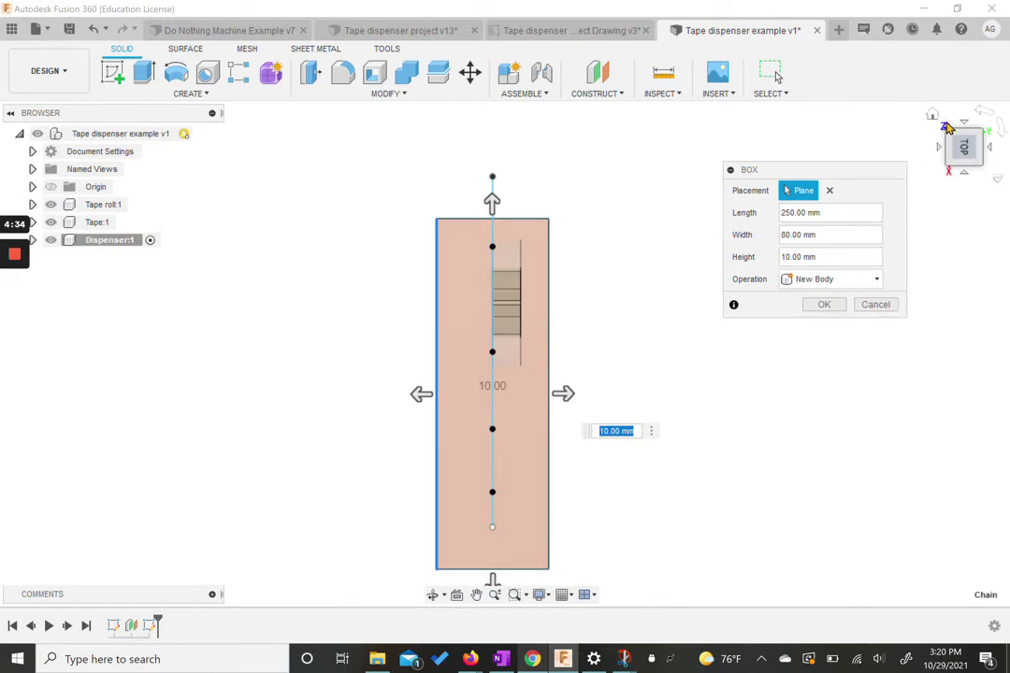
Step: Set the box height to 30 mm and create the 250 × 80 × 30 mm base block
click(948, 128)
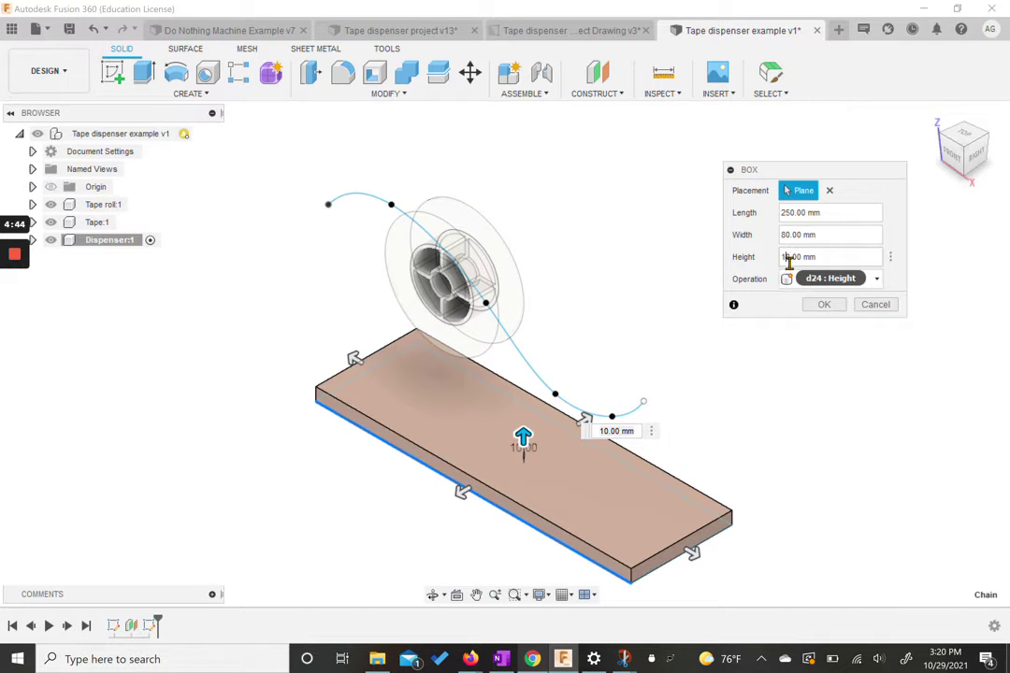
click(689, 534)
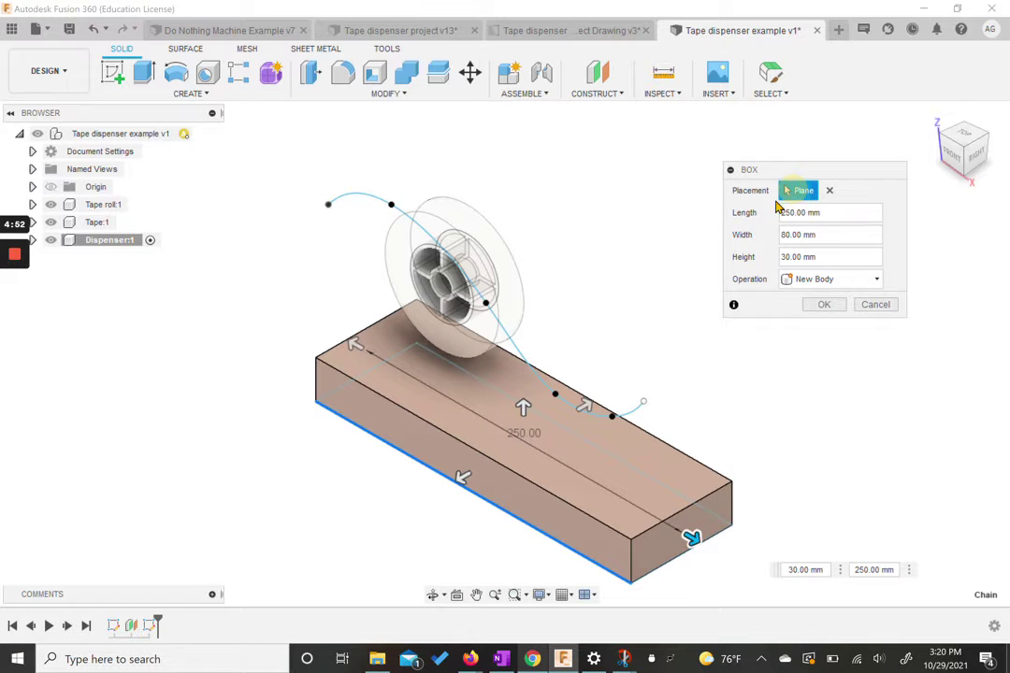
click(823, 306)
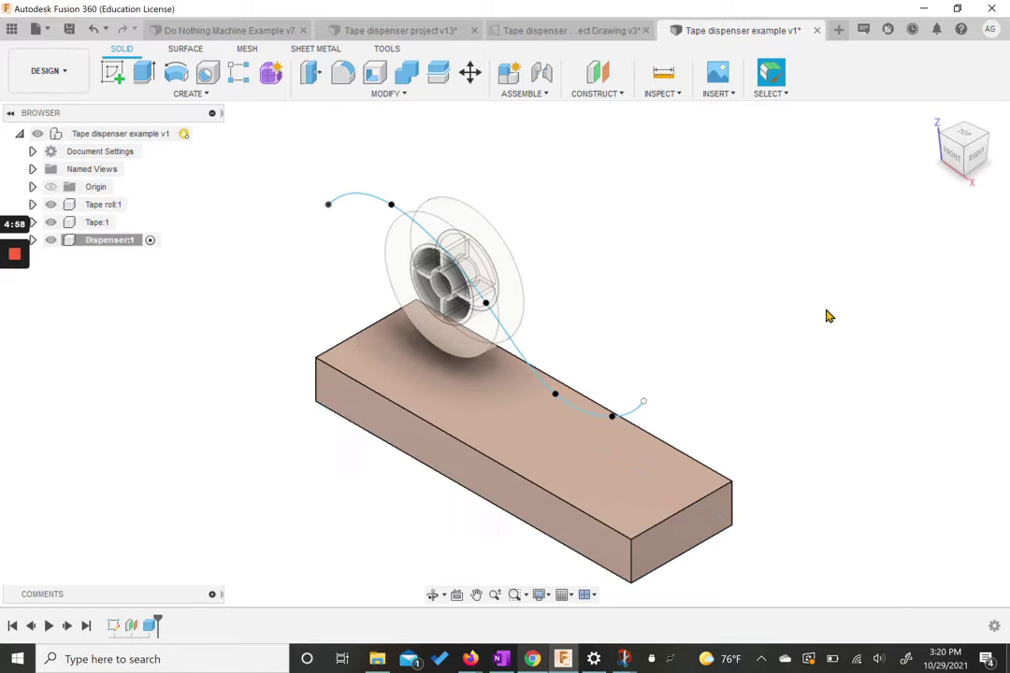
Step: Move the base block 30 mm left and 10 mm up so the wave spans its length
click(967, 138)
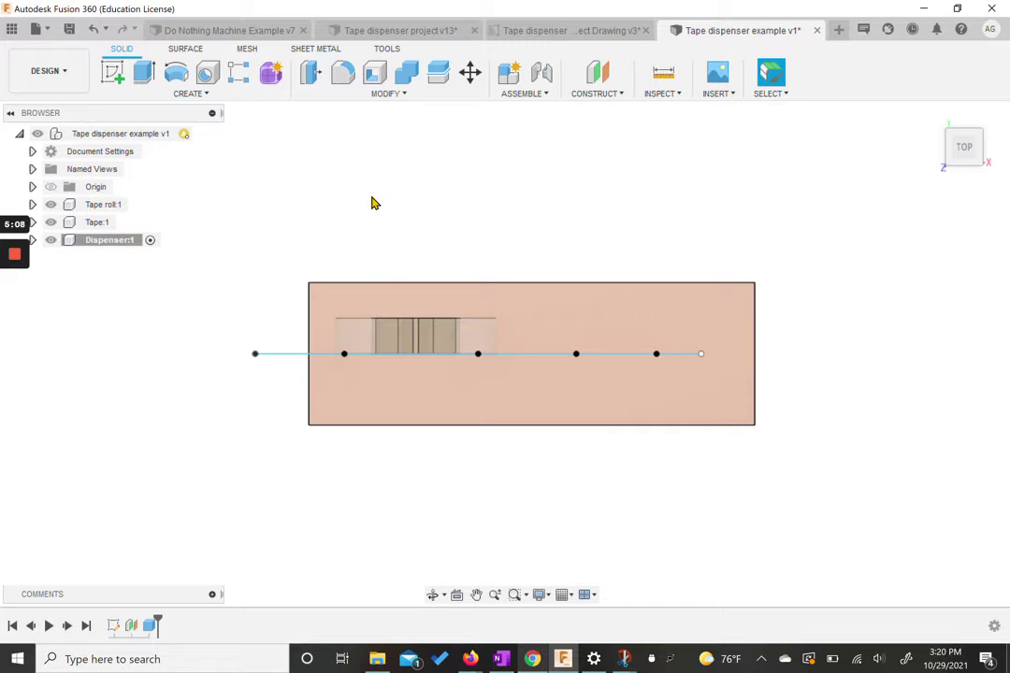
click(471, 75)
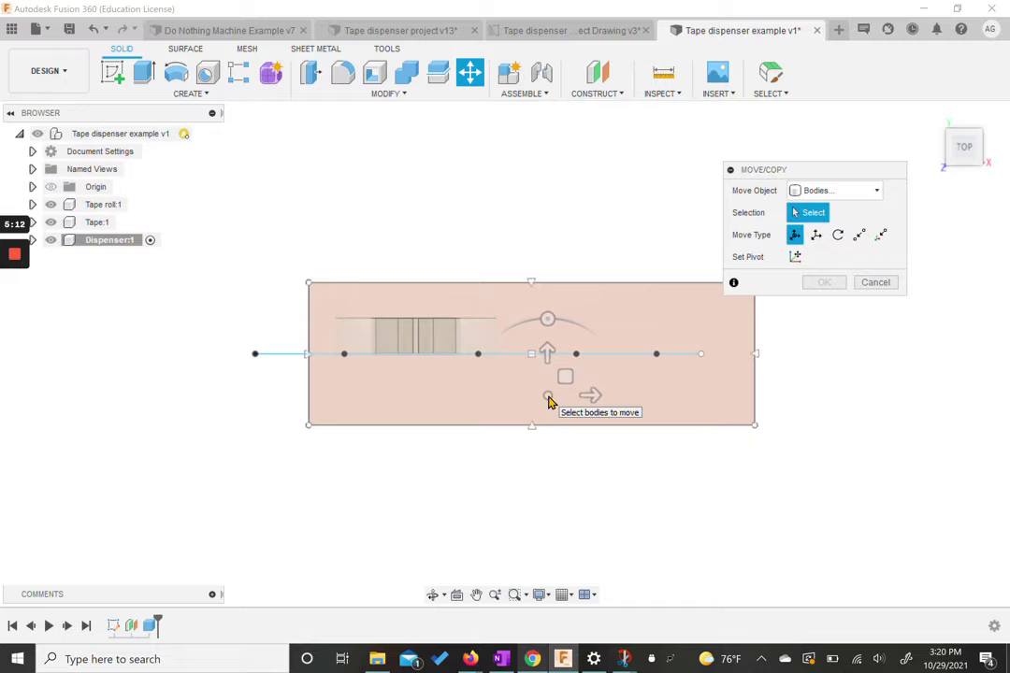
click(537, 395)
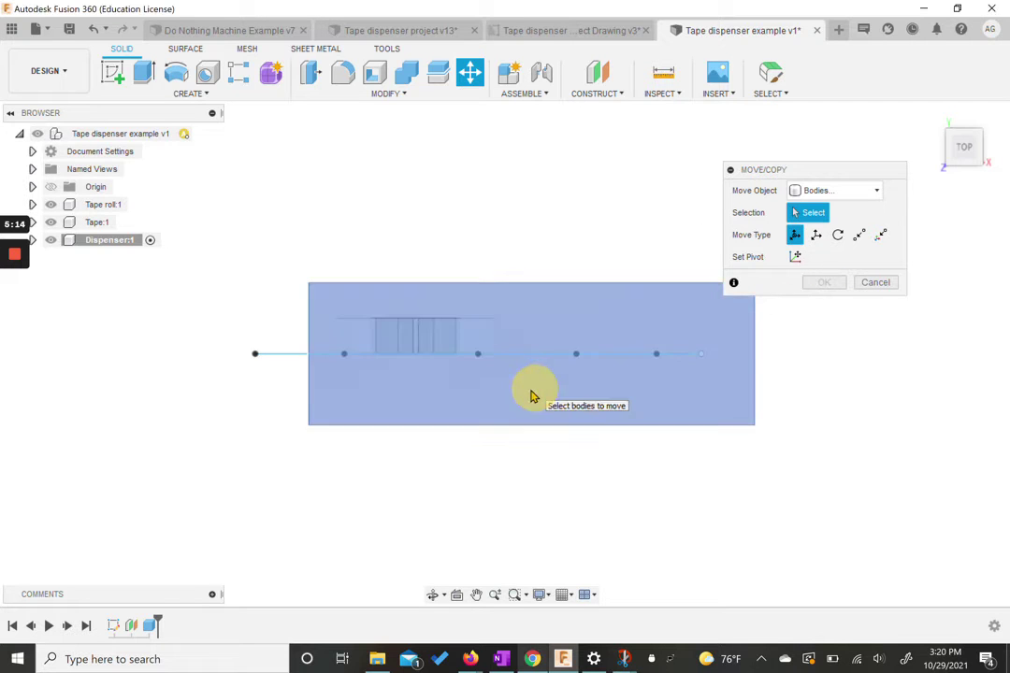
drag(579, 388, 530, 389)
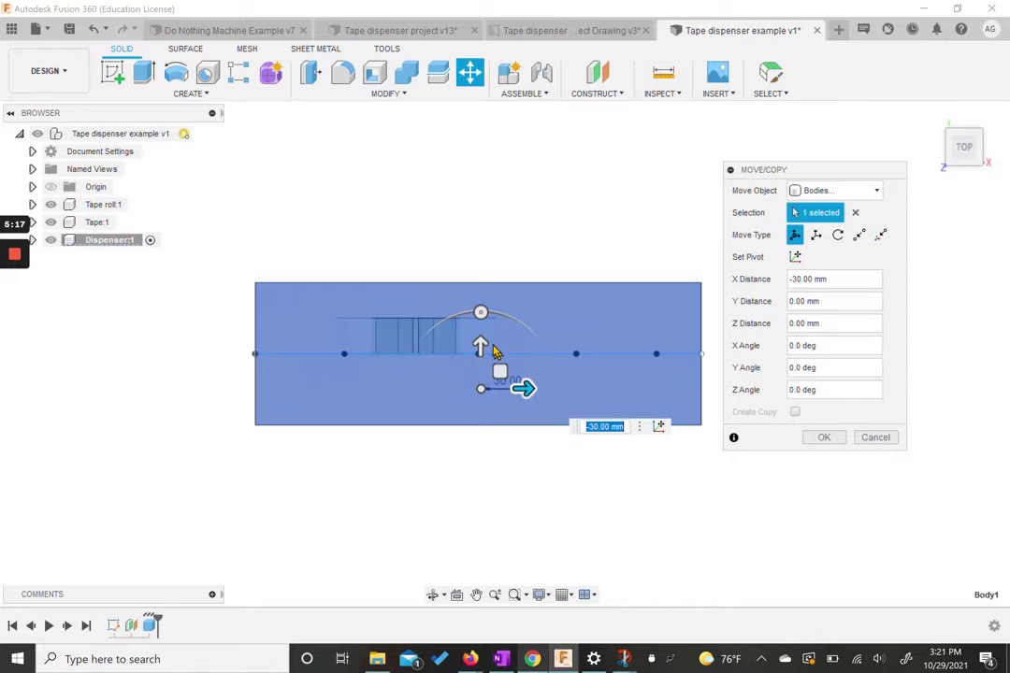
drag(479, 344, 480, 334)
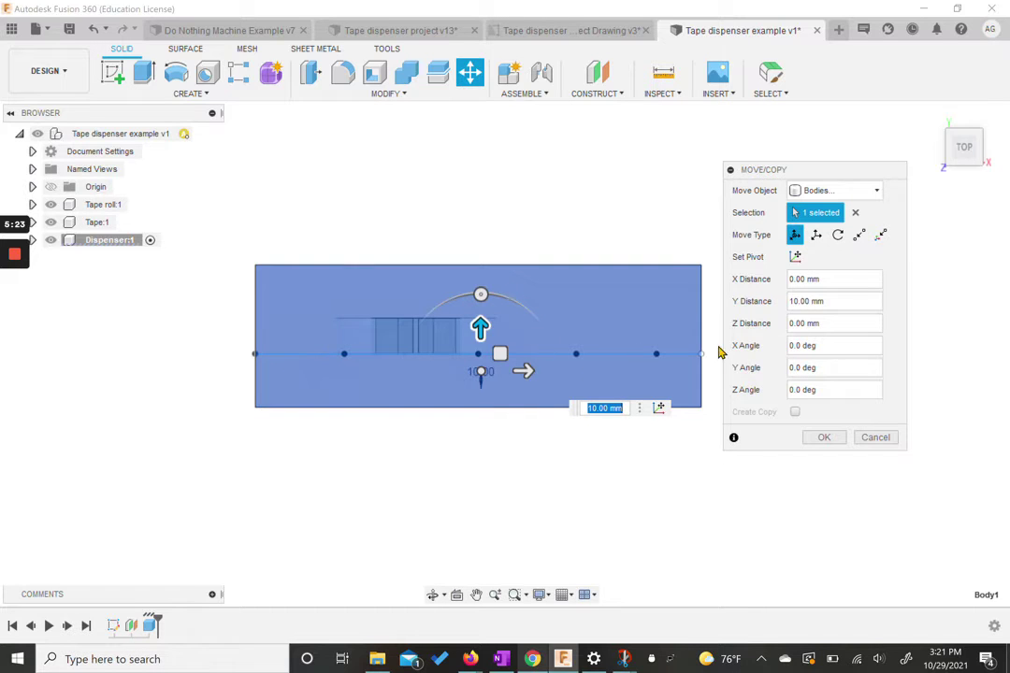
click(837, 440)
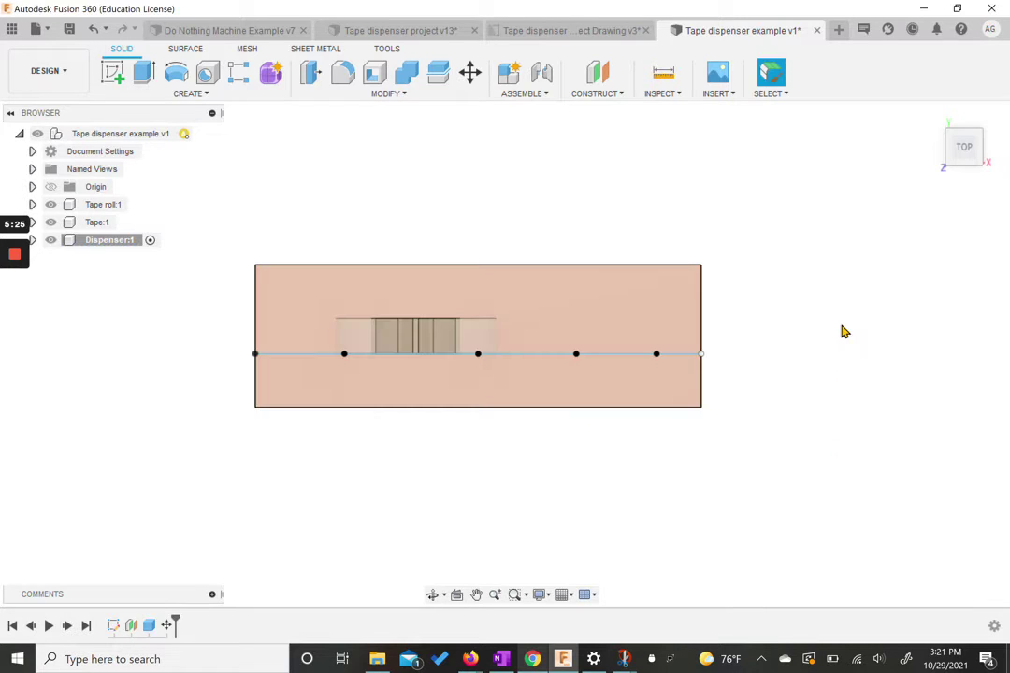
click(933, 116)
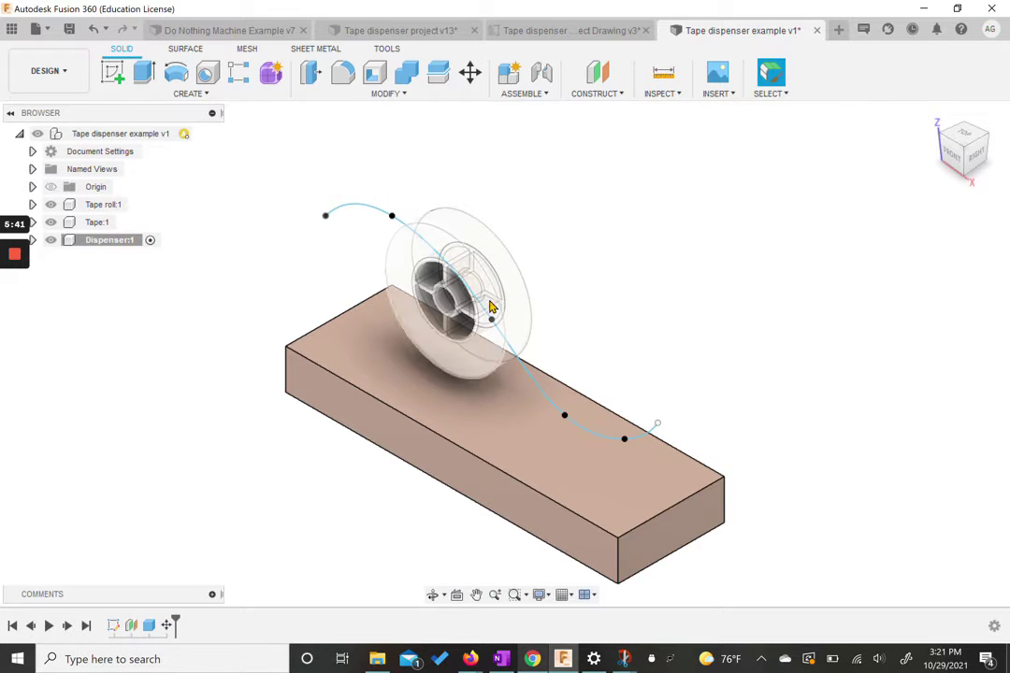
Step: Extrude the wave spline as a two-sided surface, 50 mm one way and 30 mm the other
click(185, 48)
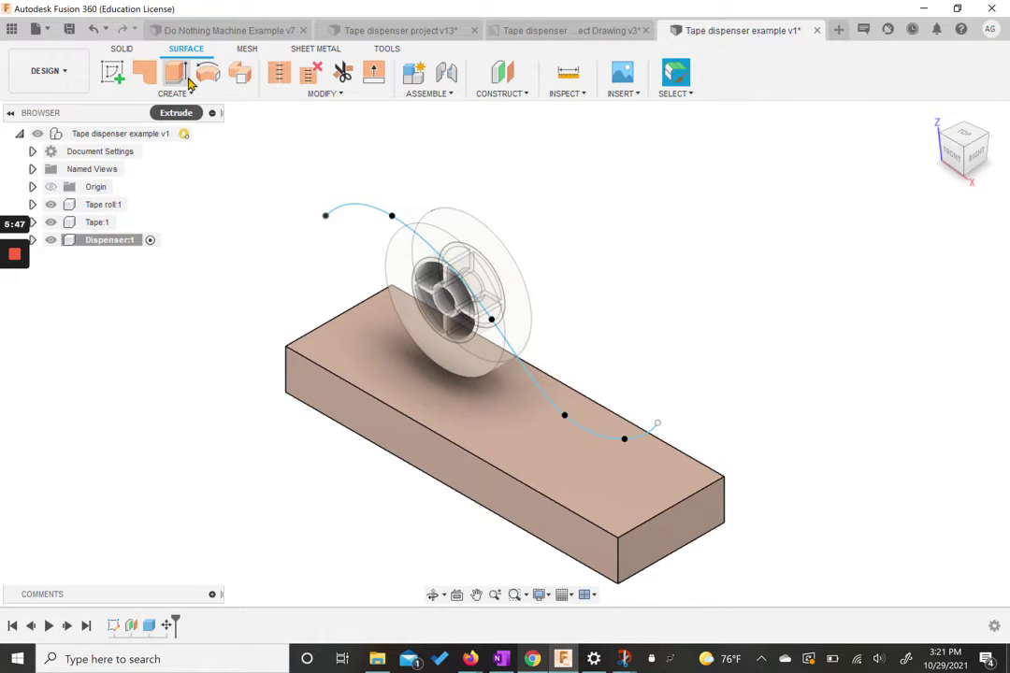
click(176, 73)
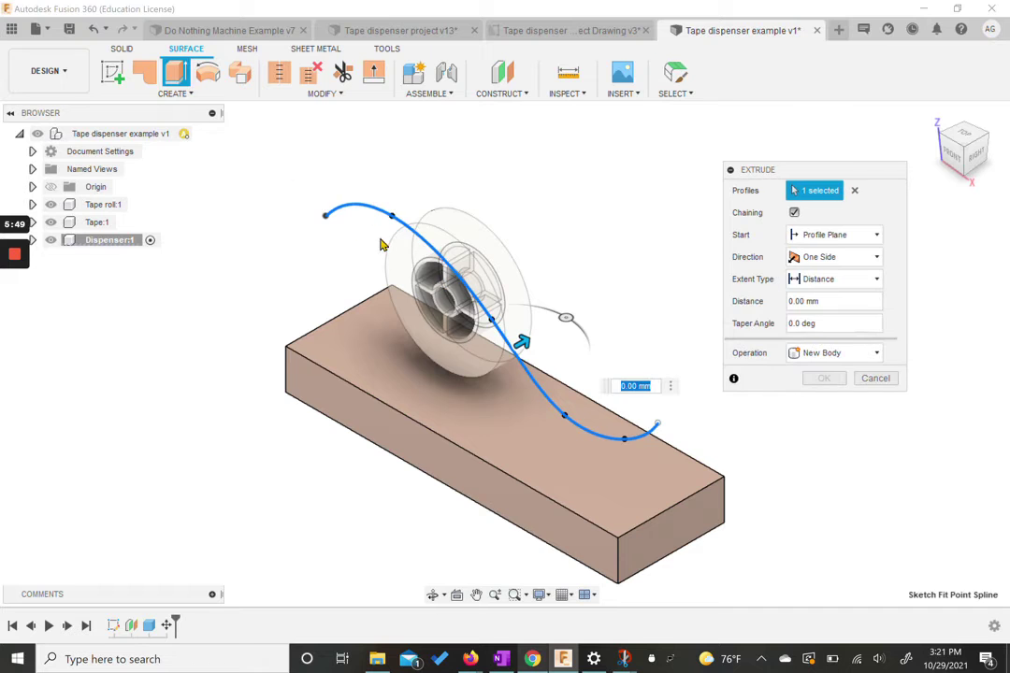
click(831, 258)
click(832, 294)
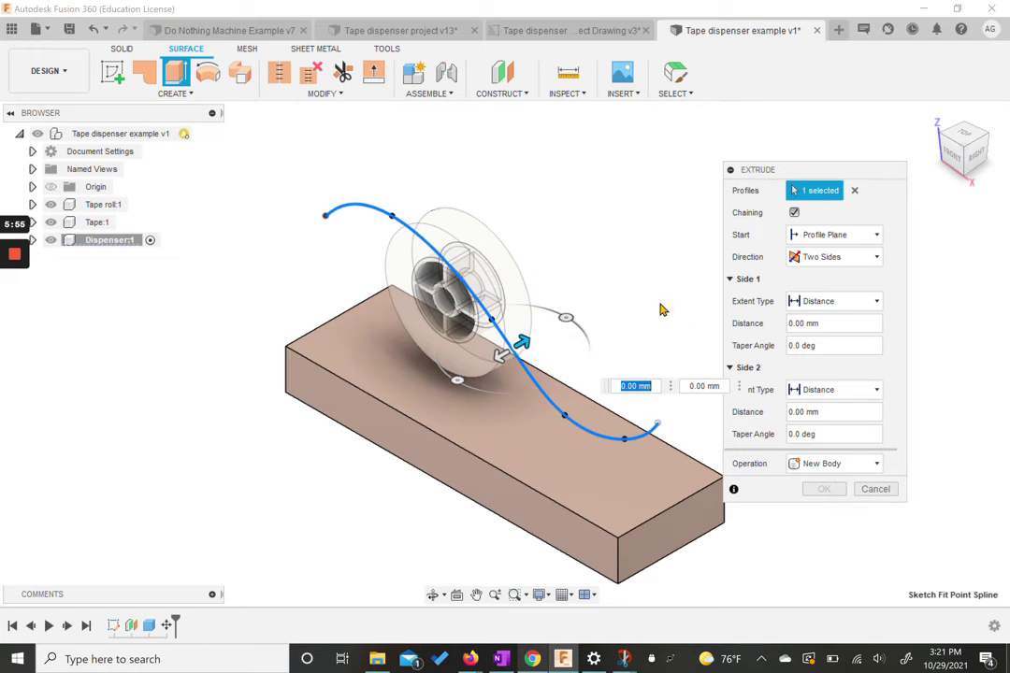
text(5)
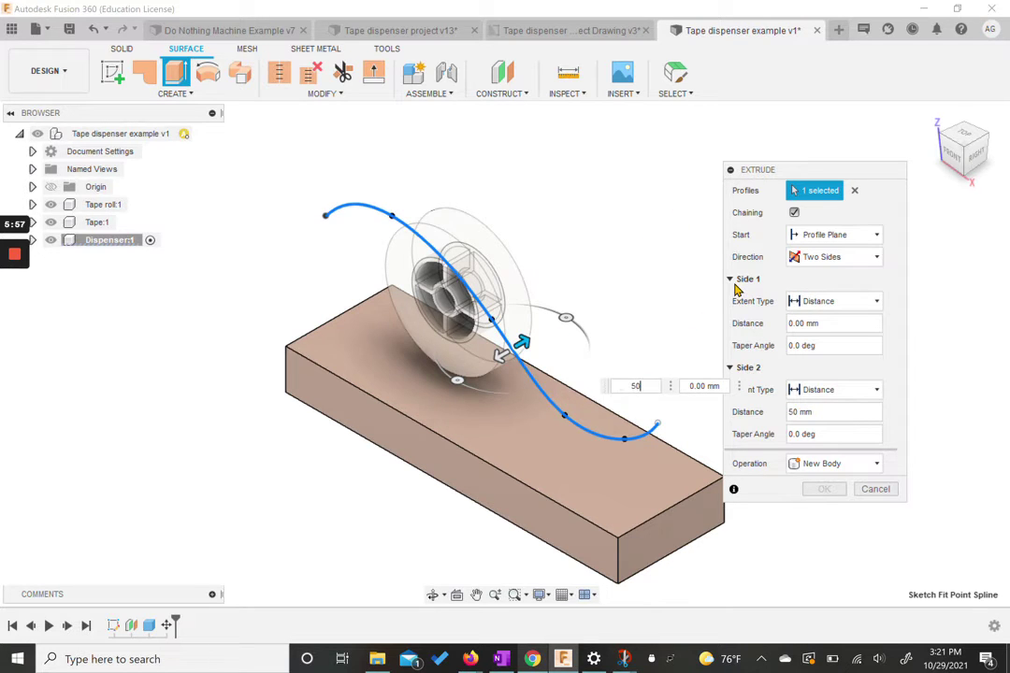
text(0)
key(Return)
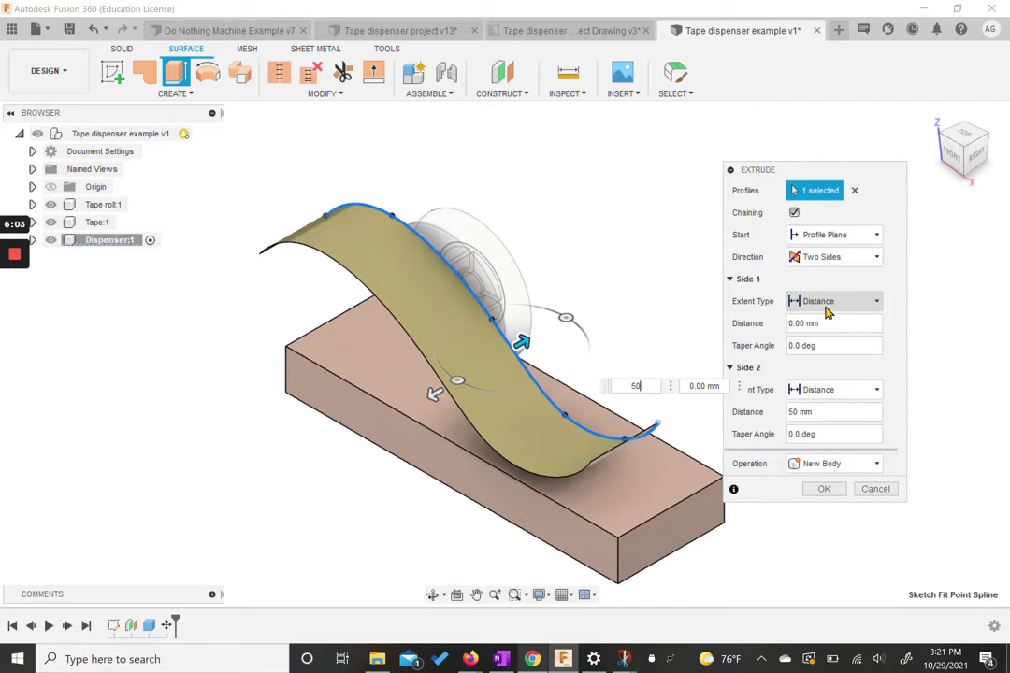
text(30)
key(Return)
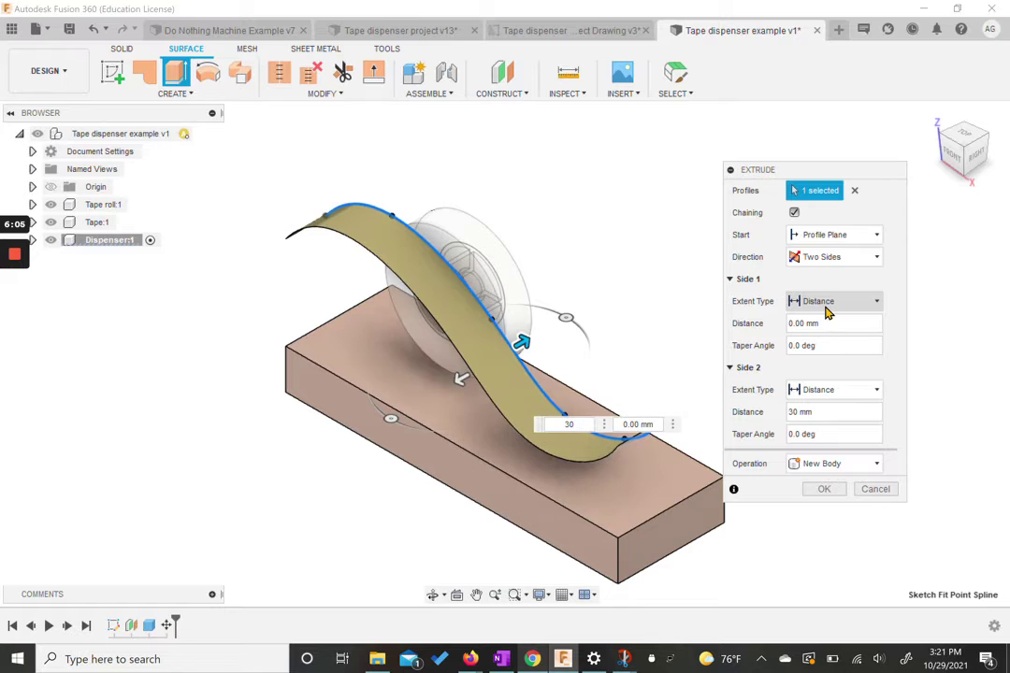
key(Tab)
text(50)
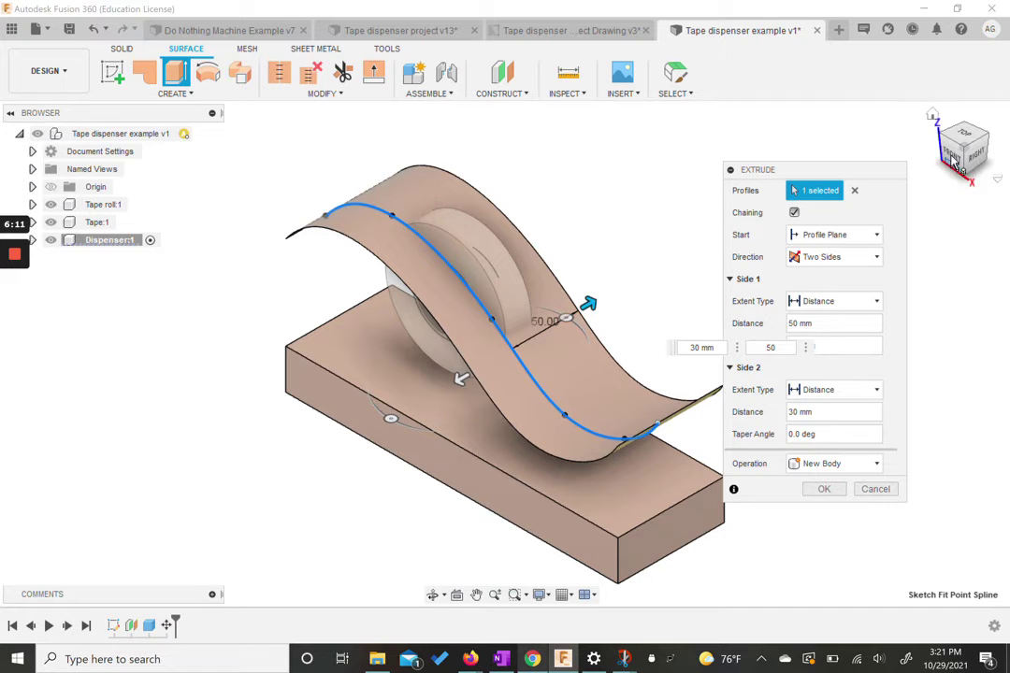
mouse_move(959, 150)
mouse_down()
mouse_move(885, 147)
mouse_move(885, 131)
mouse_move(972, 153)
mouse_up()
click(822, 488)
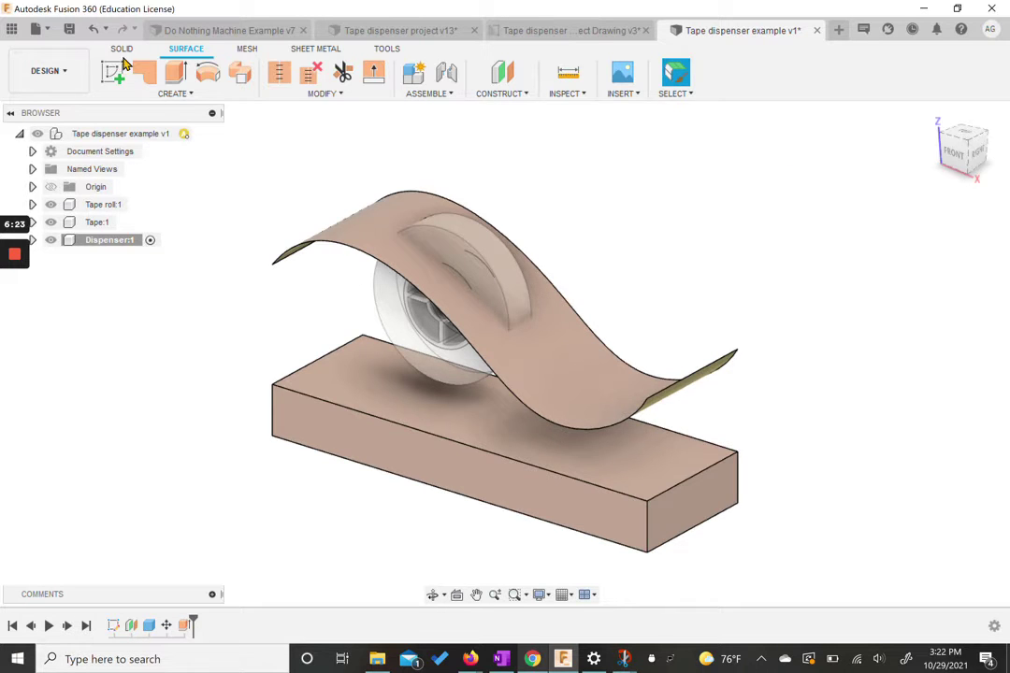
Step: Replace the base block's top face with the wave surface using Replace Face
click(120, 50)
click(401, 95)
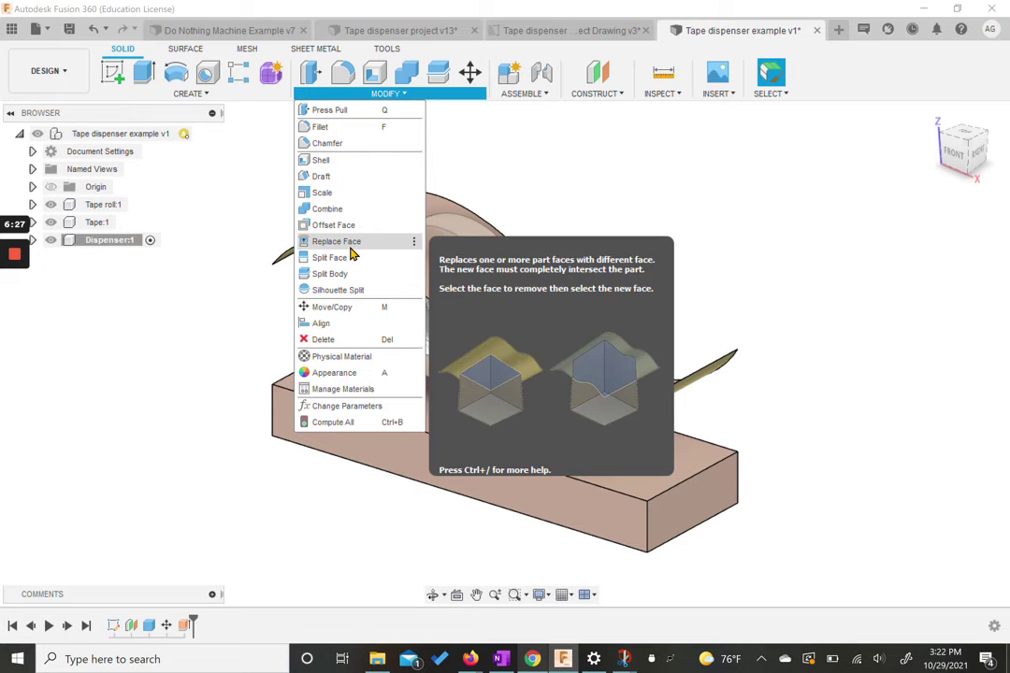
click(337, 241)
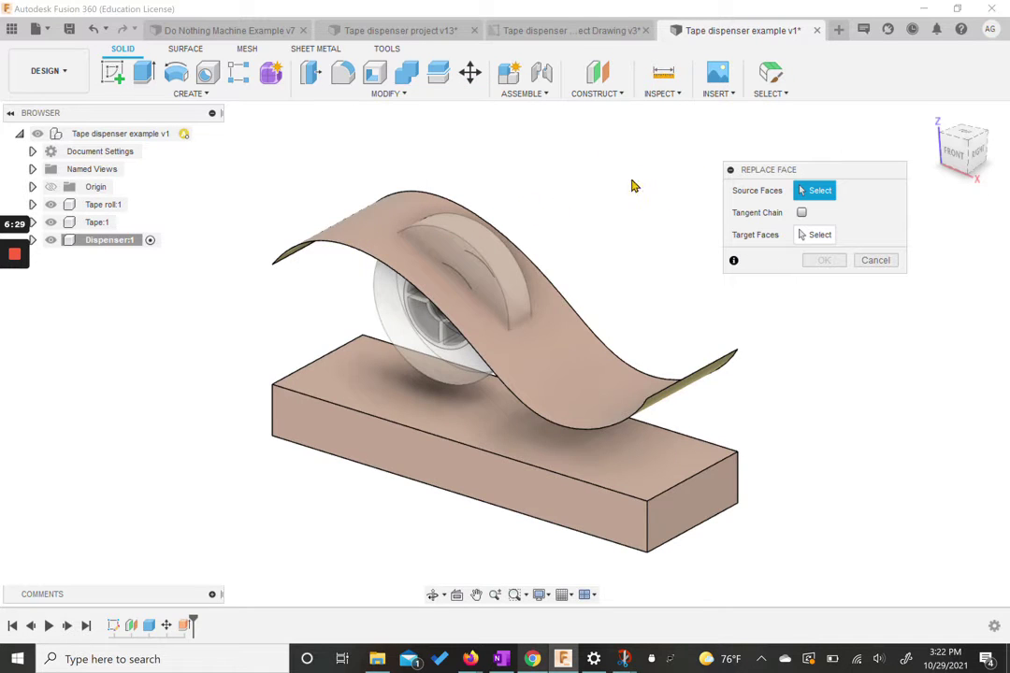
click(351, 392)
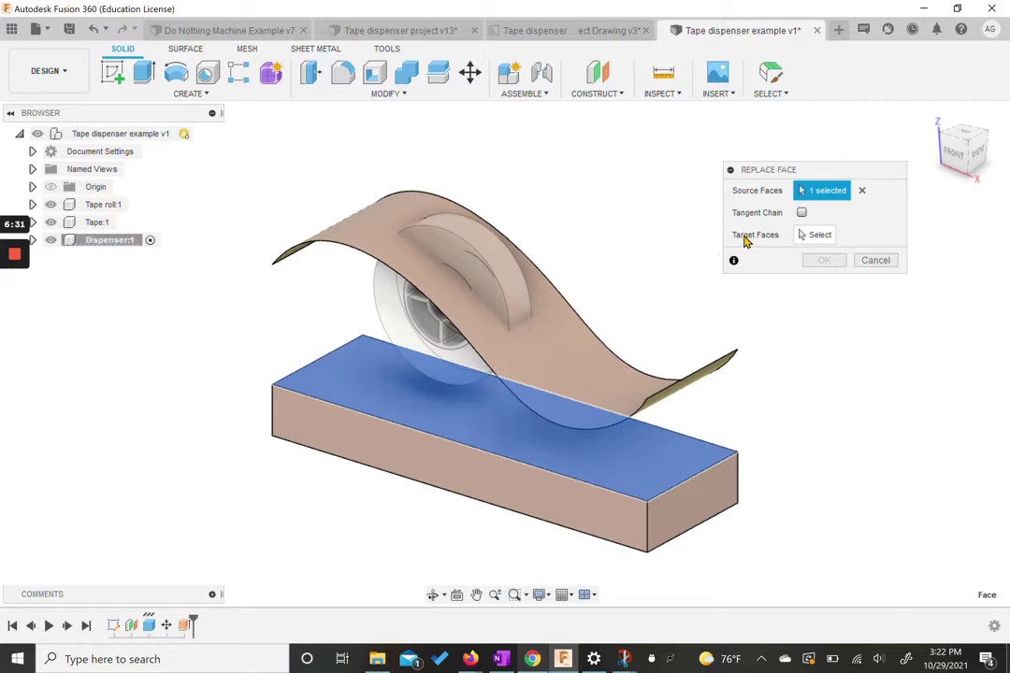
click(811, 235)
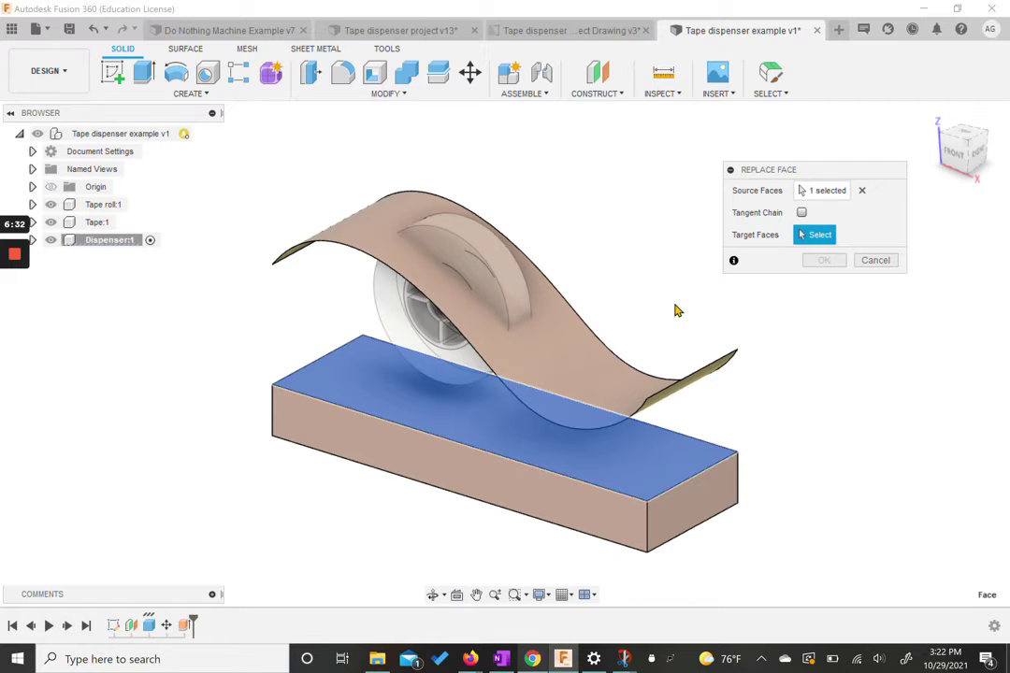
click(631, 389)
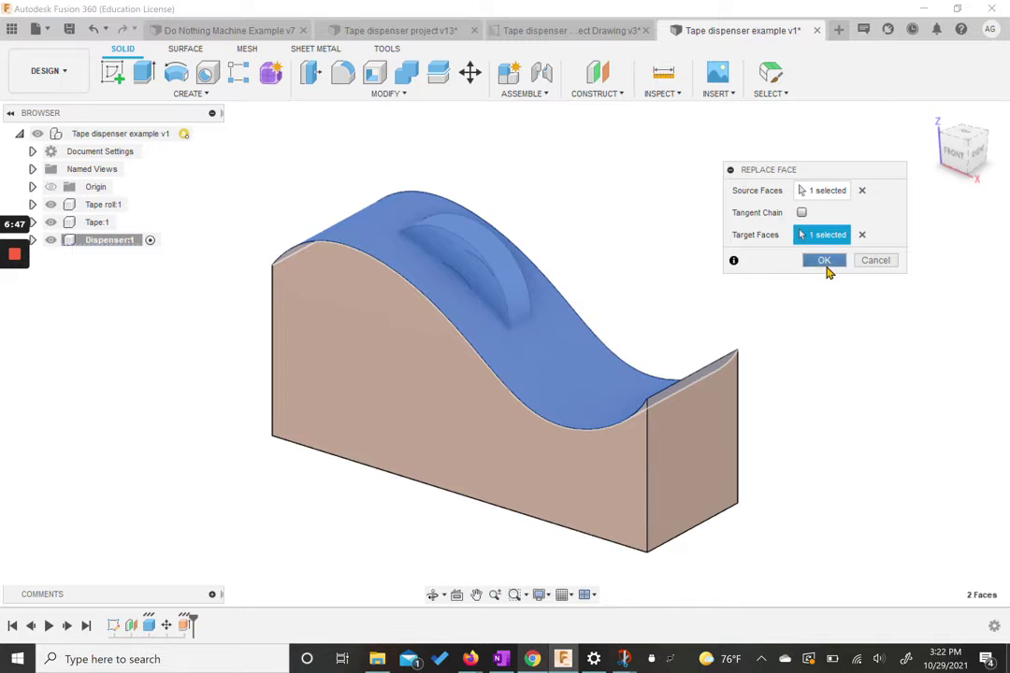
click(826, 262)
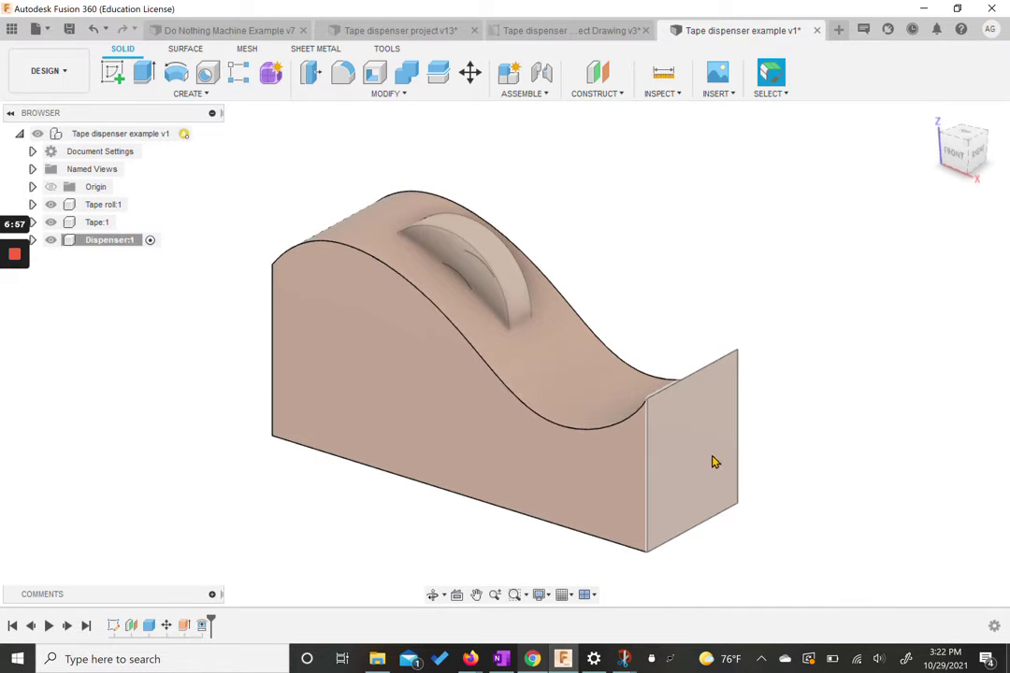
Step: Extrude the block's flat end face 10 mm as a Join to form an upright lip
click(143, 72)
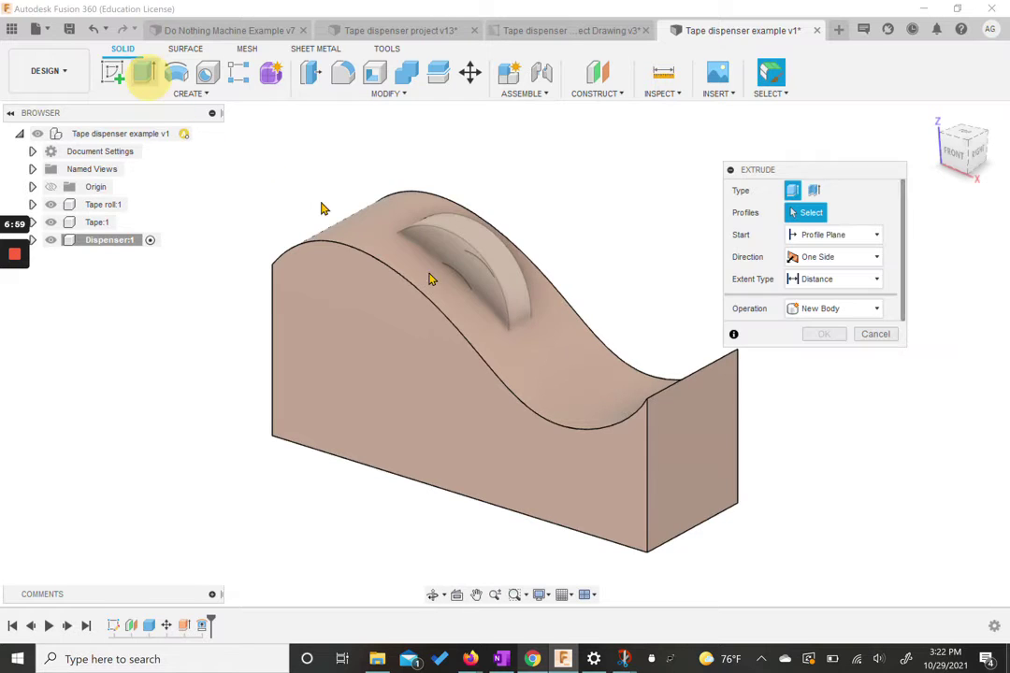
click(705, 459)
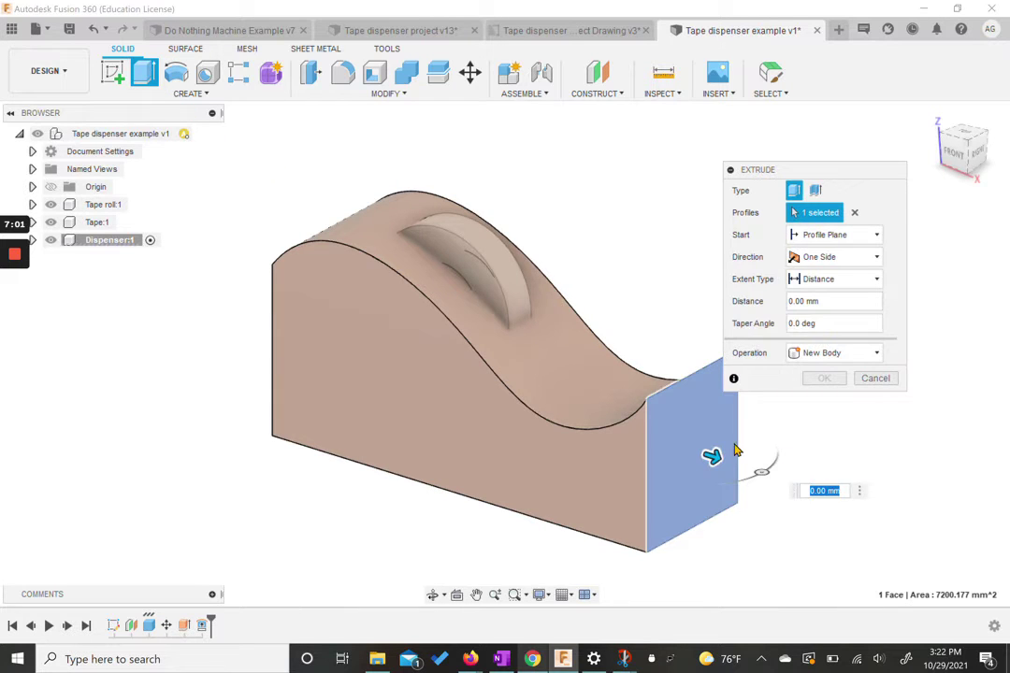
text(10)
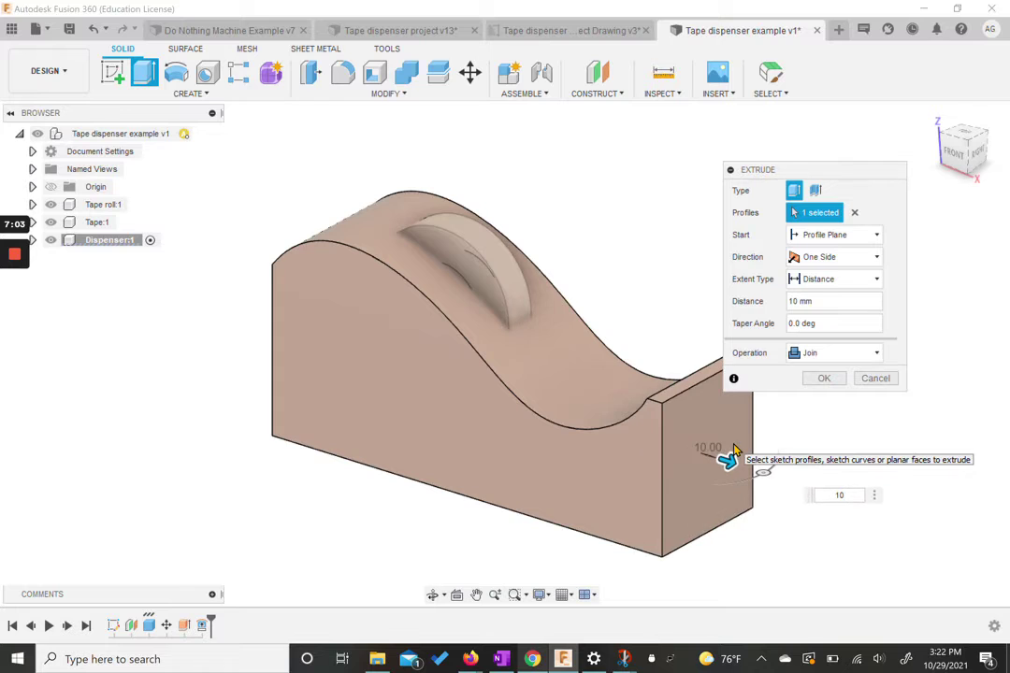
key(Return)
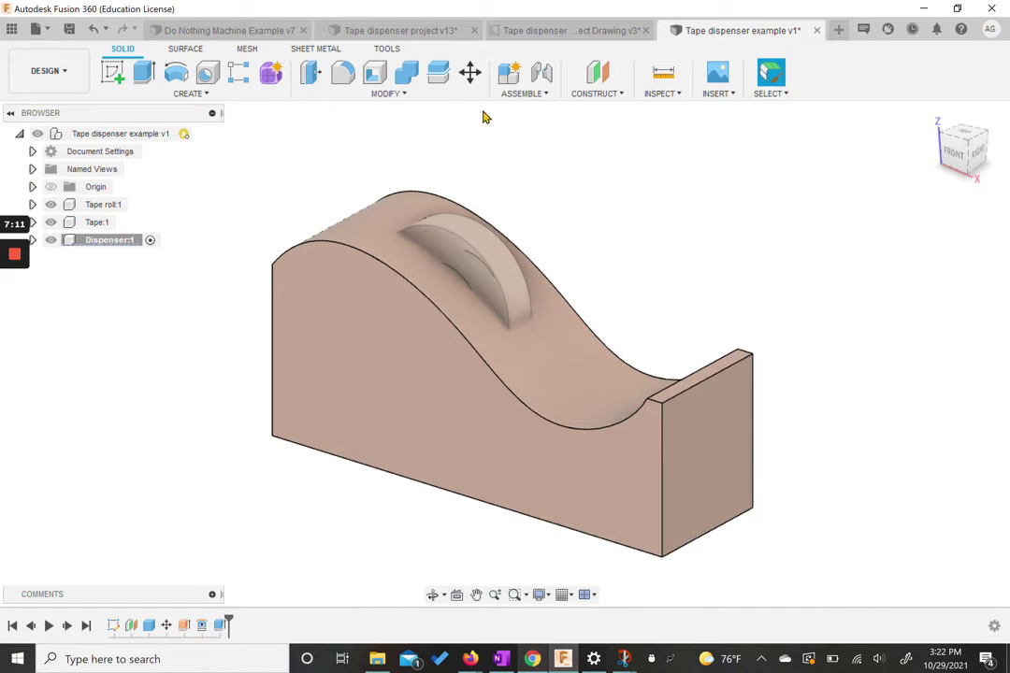
Step: Add a tangent plane on the tape roll's cylindrical face and open a sketch on it
click(606, 97)
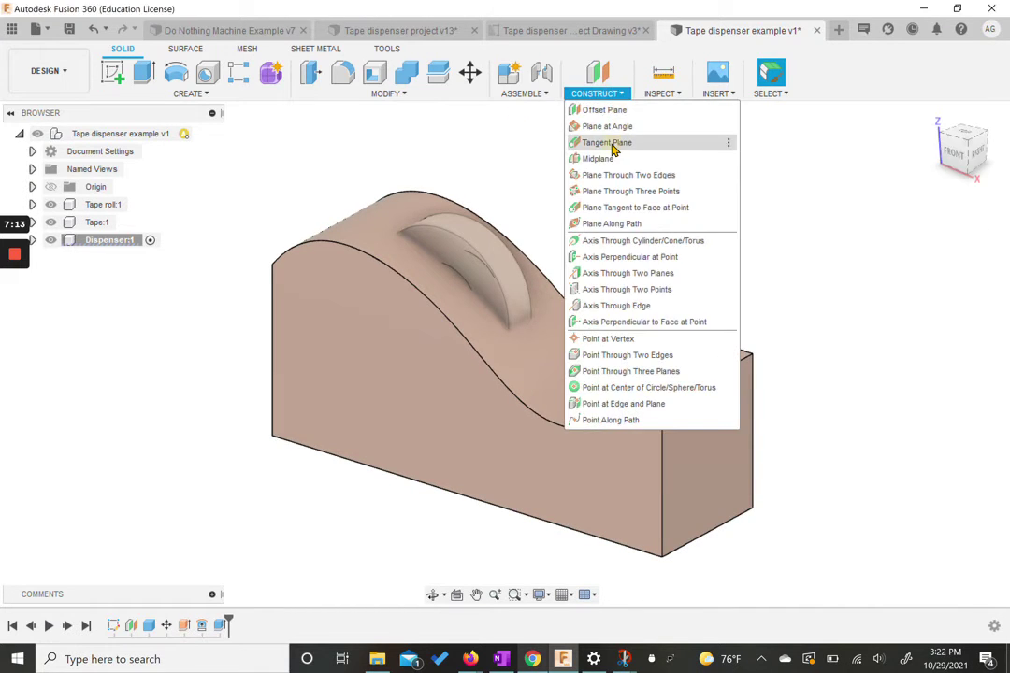
click(604, 142)
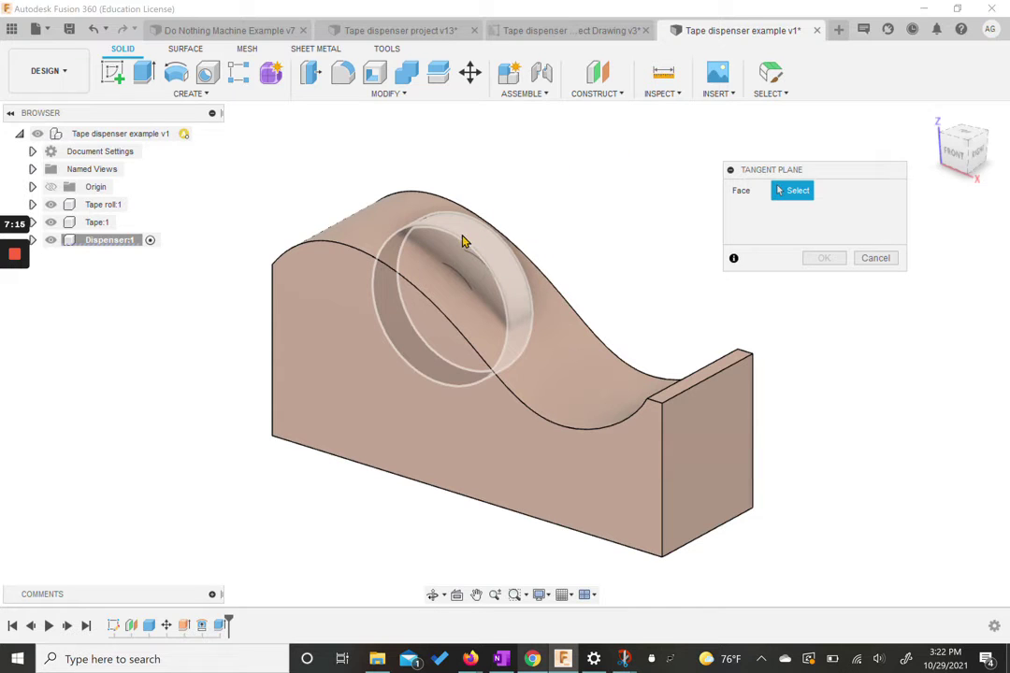
click(462, 241)
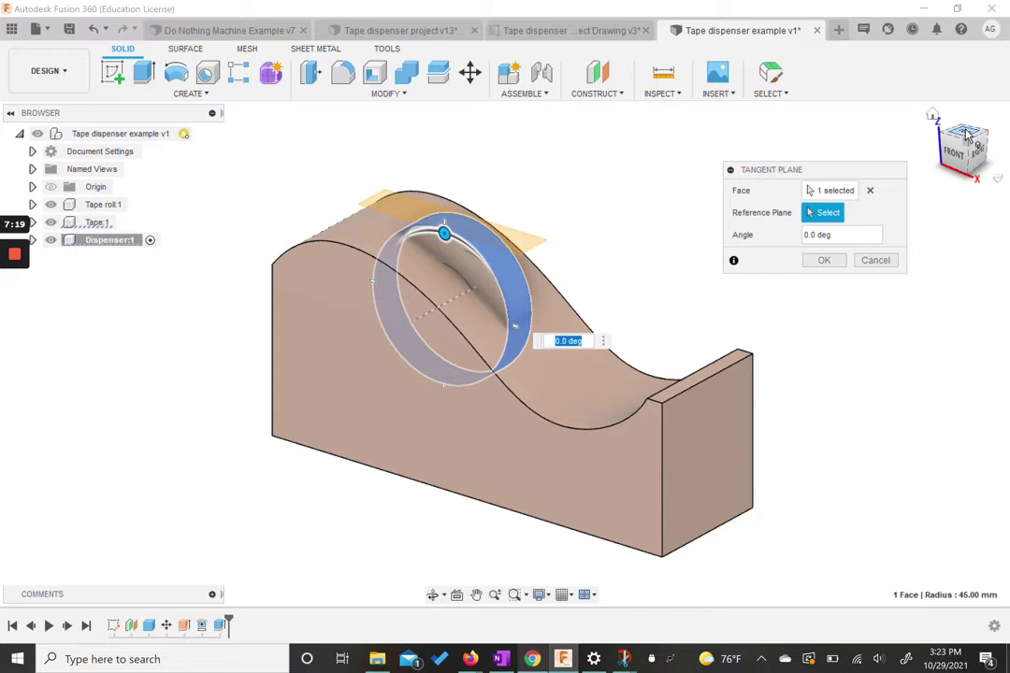
click(818, 260)
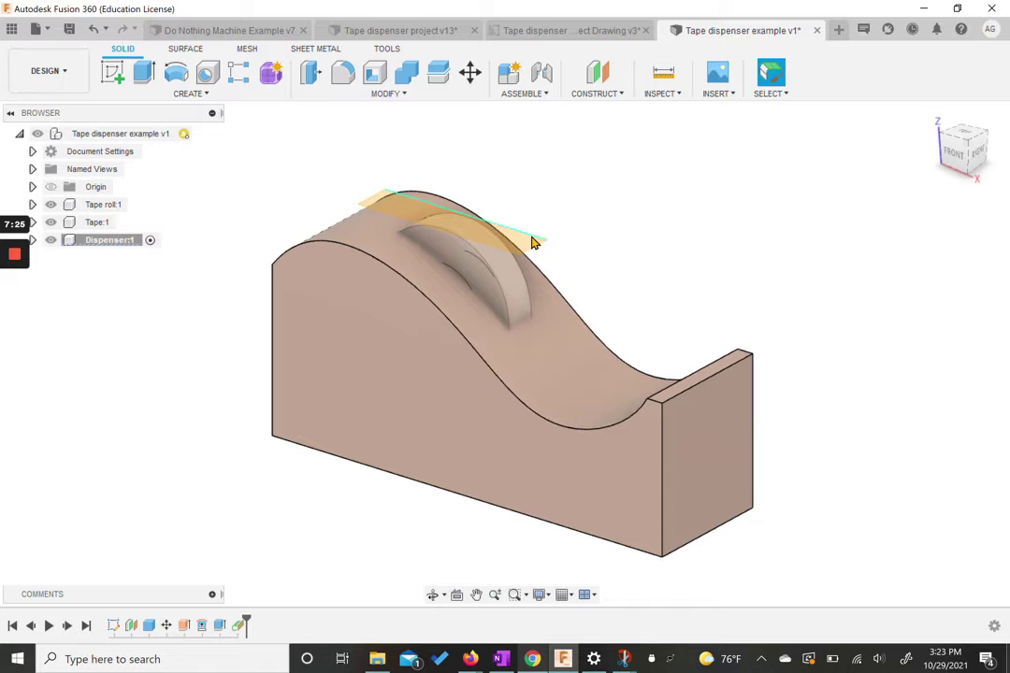
click(112, 72)
click(538, 245)
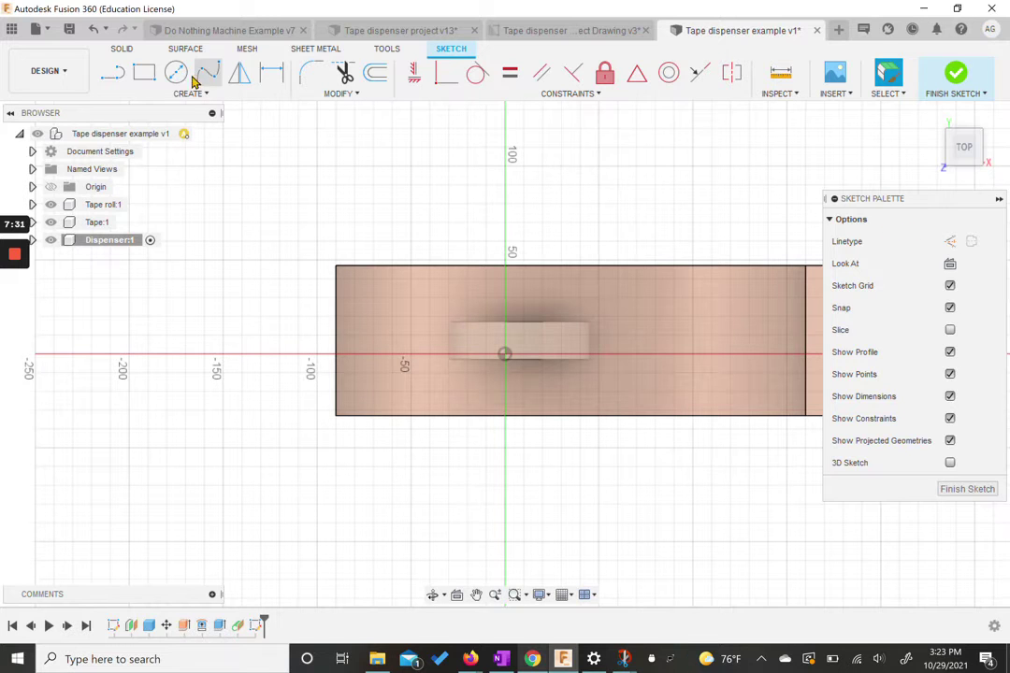
Step: Draw a 2-point rectangle 40 mm by 130 mm on the tangent-plane sketch
click(144, 72)
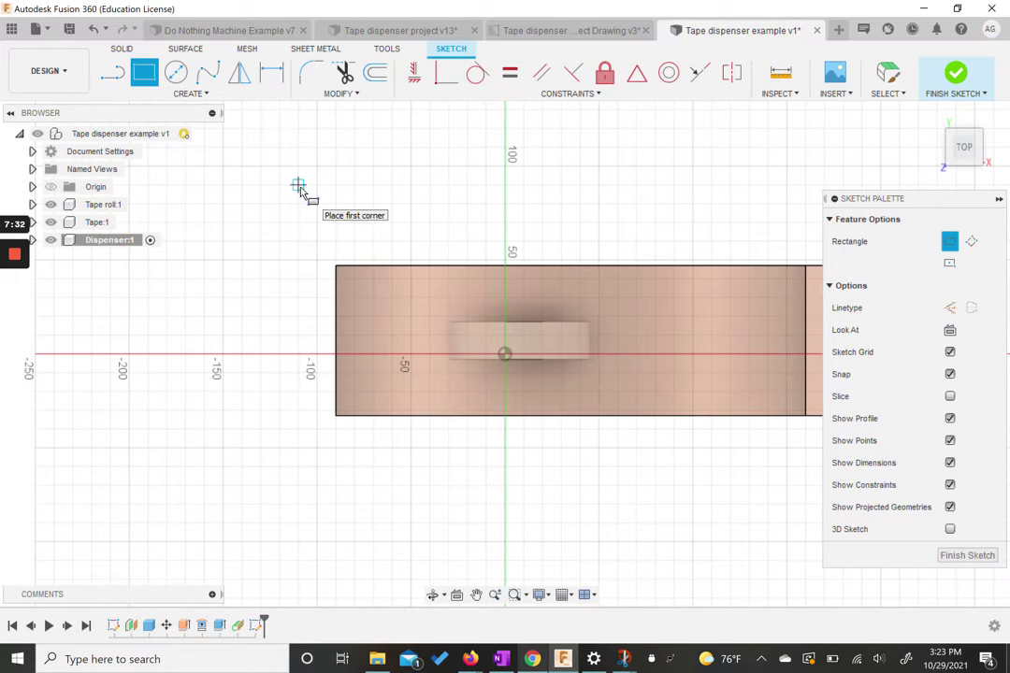
click(392, 299)
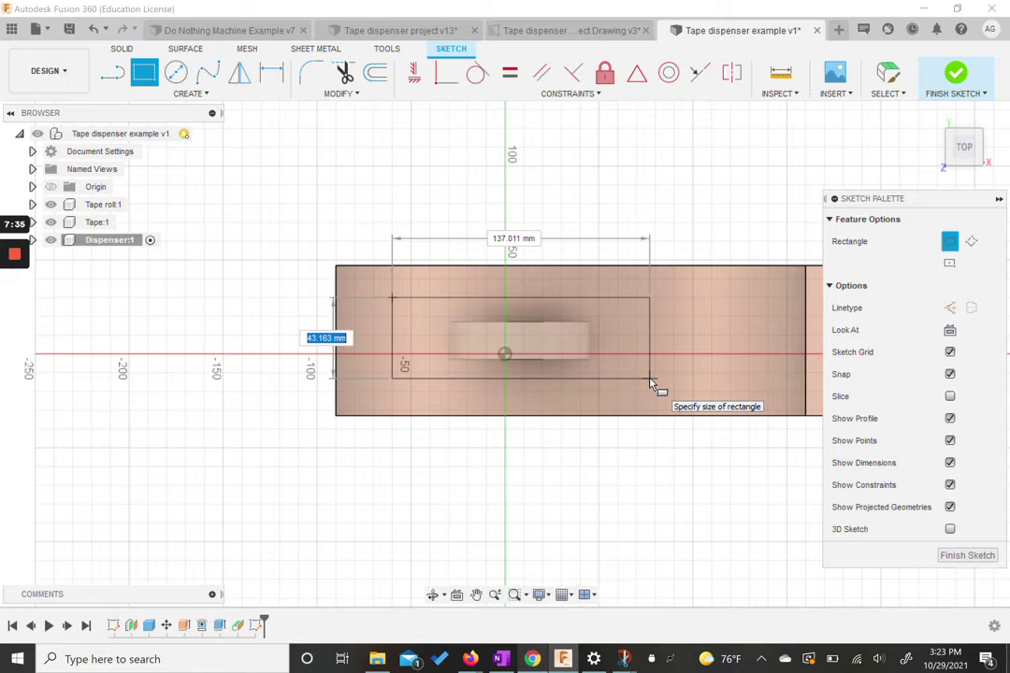
text(40)
key(Tab)
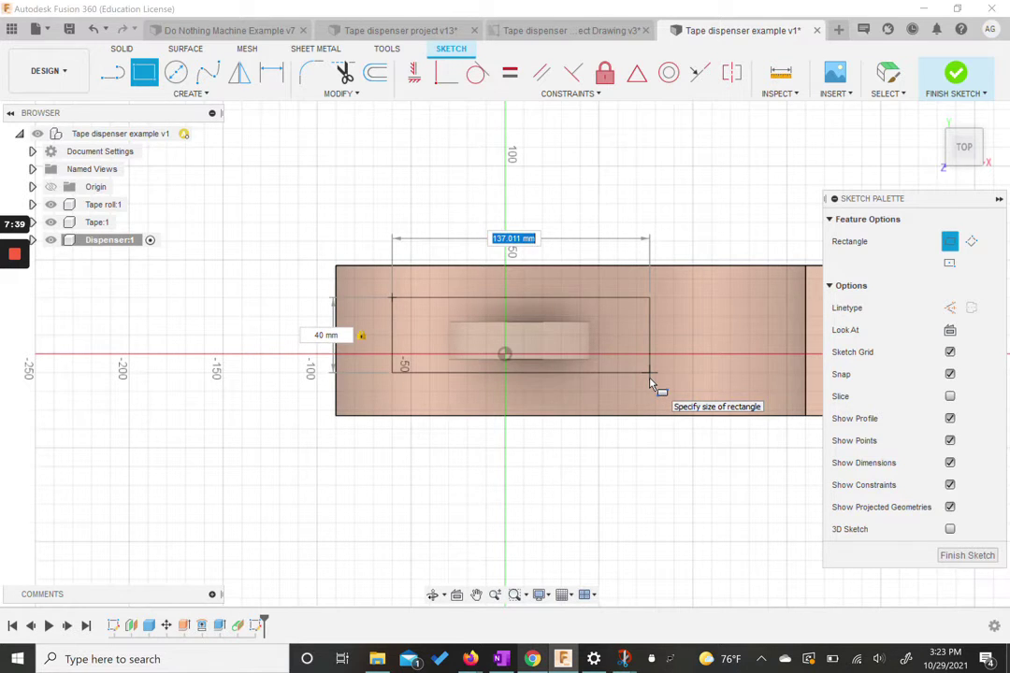
text(130)
key(Tab)
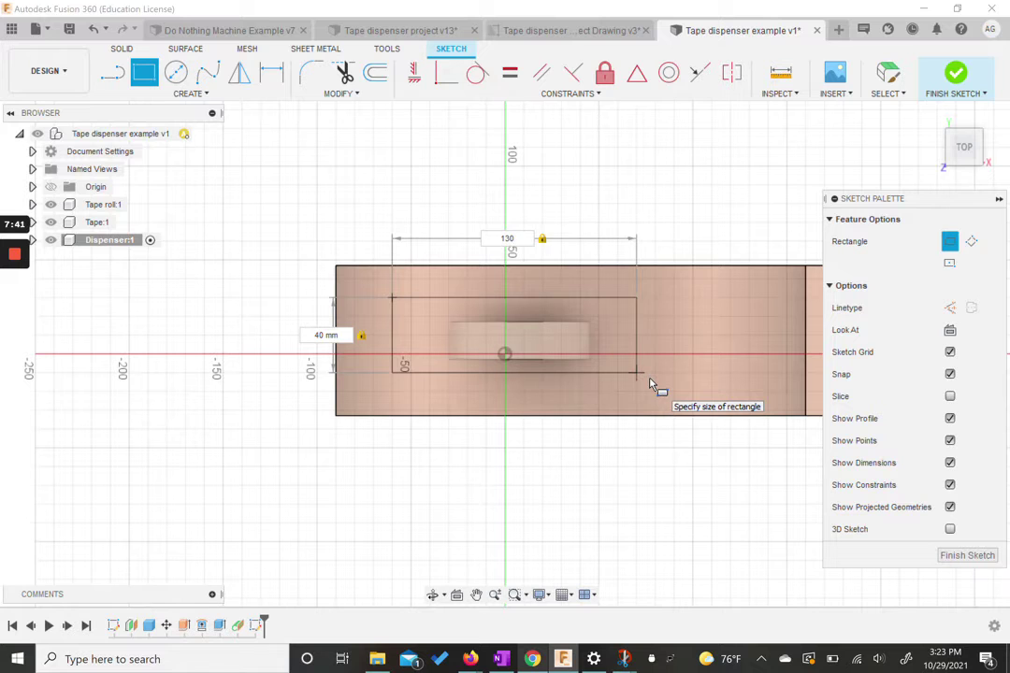
key(Return)
Step: Dimension the rectangle 40 mm and 20 mm from the block's corner, then finish the sketch
click(273, 73)
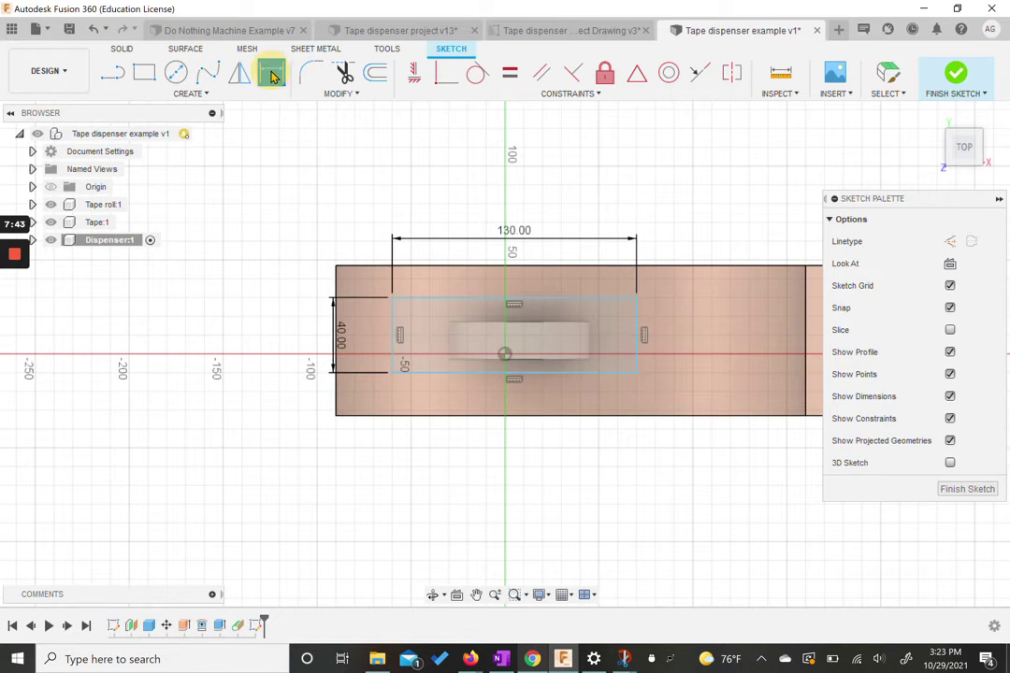
click(336, 267)
click(392, 297)
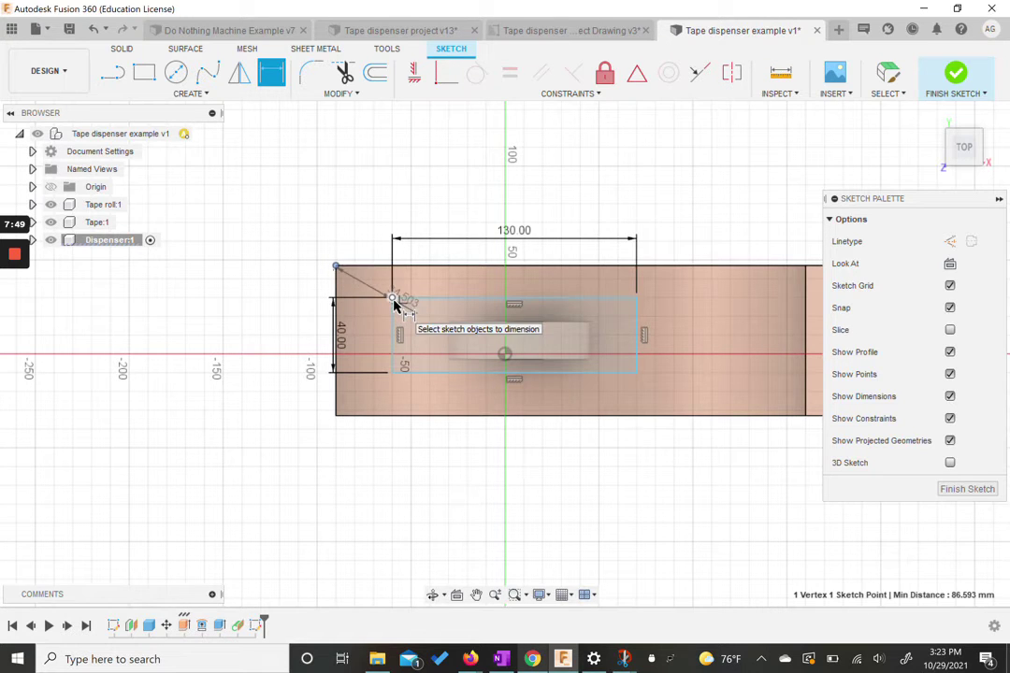
click(372, 221)
text(40)
key(Return)
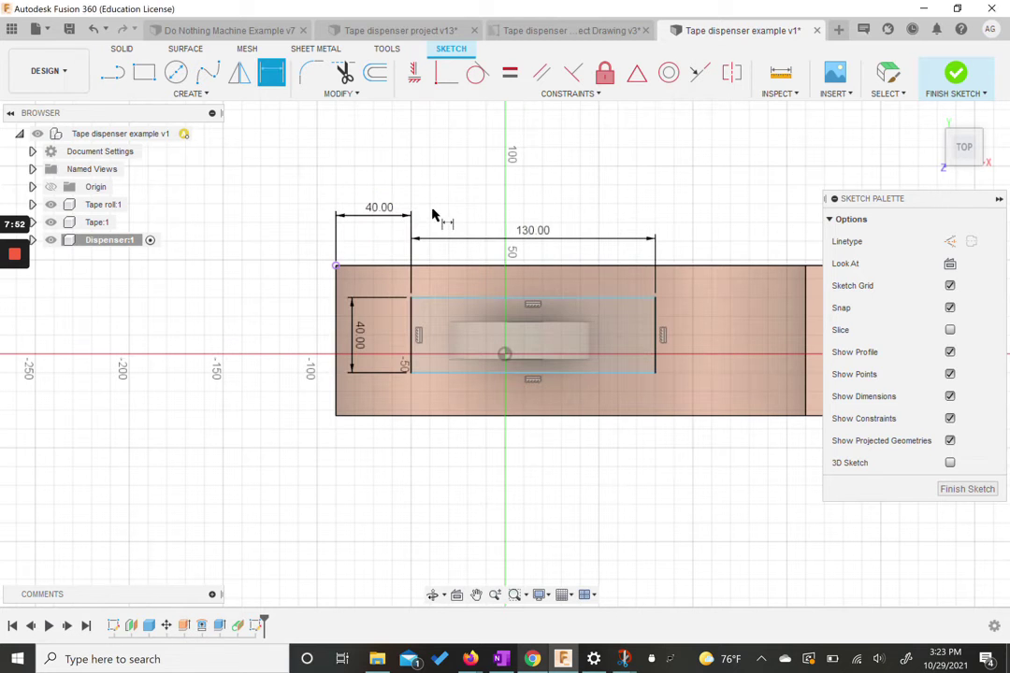
click(411, 297)
click(335, 267)
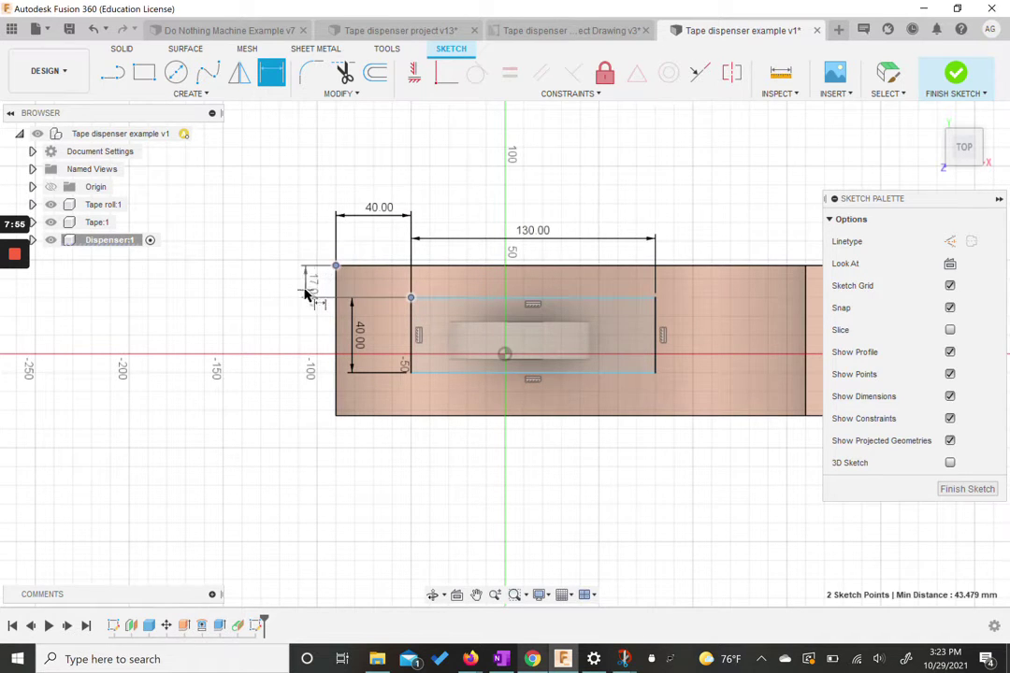
click(299, 287)
text(20)
key(Return)
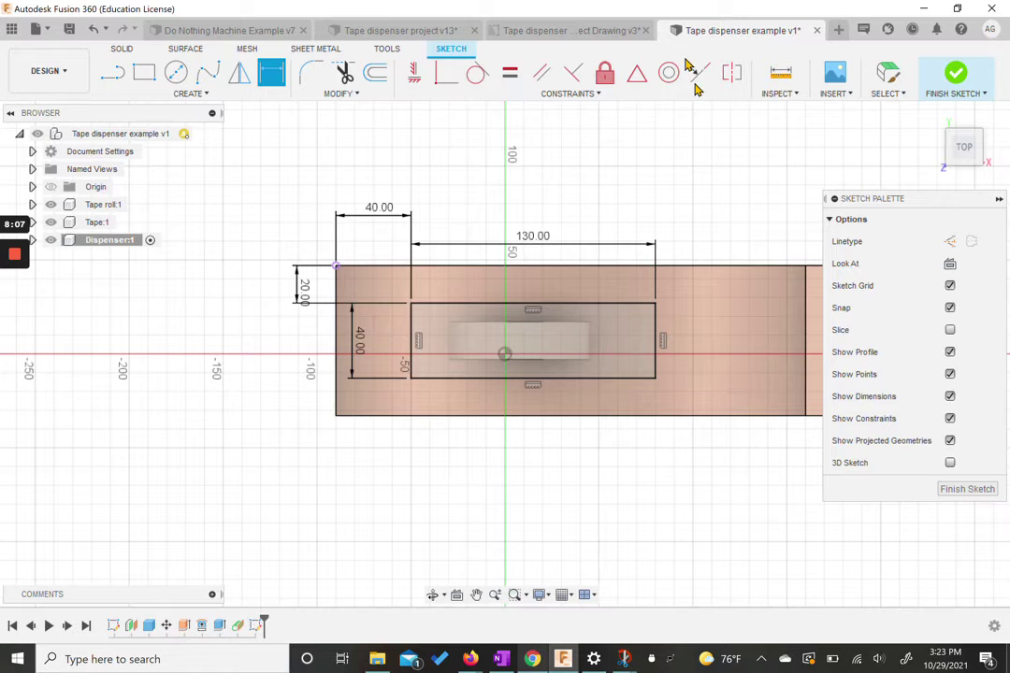
click(956, 75)
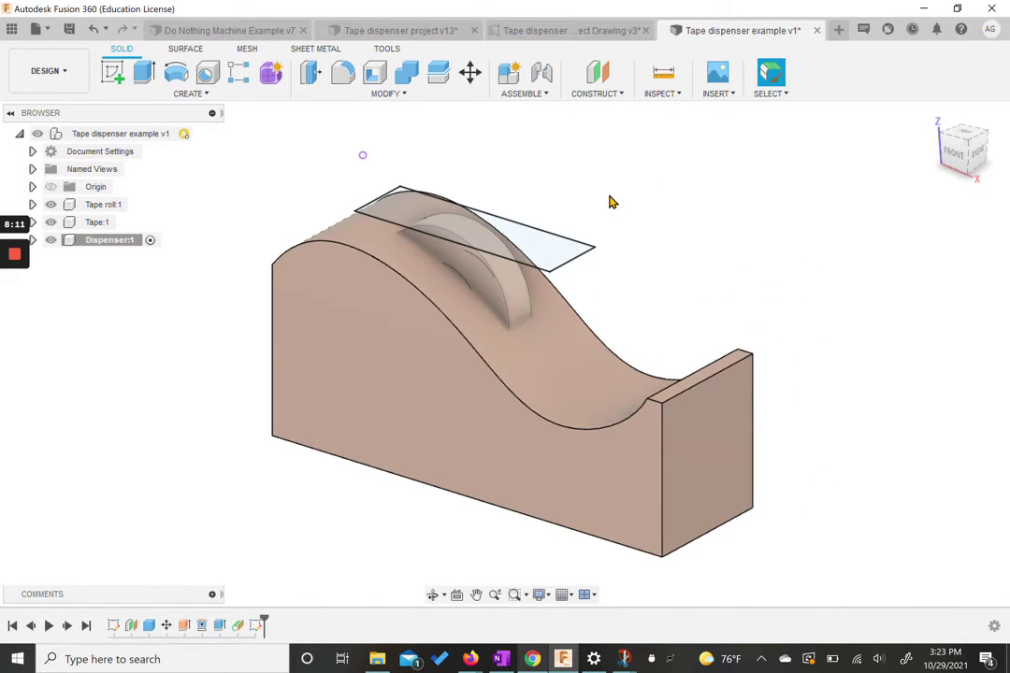
Step: Cut the rectangle -95 mm into the dispenser, excluding the Tape roll and Tape bodies
click(144, 72)
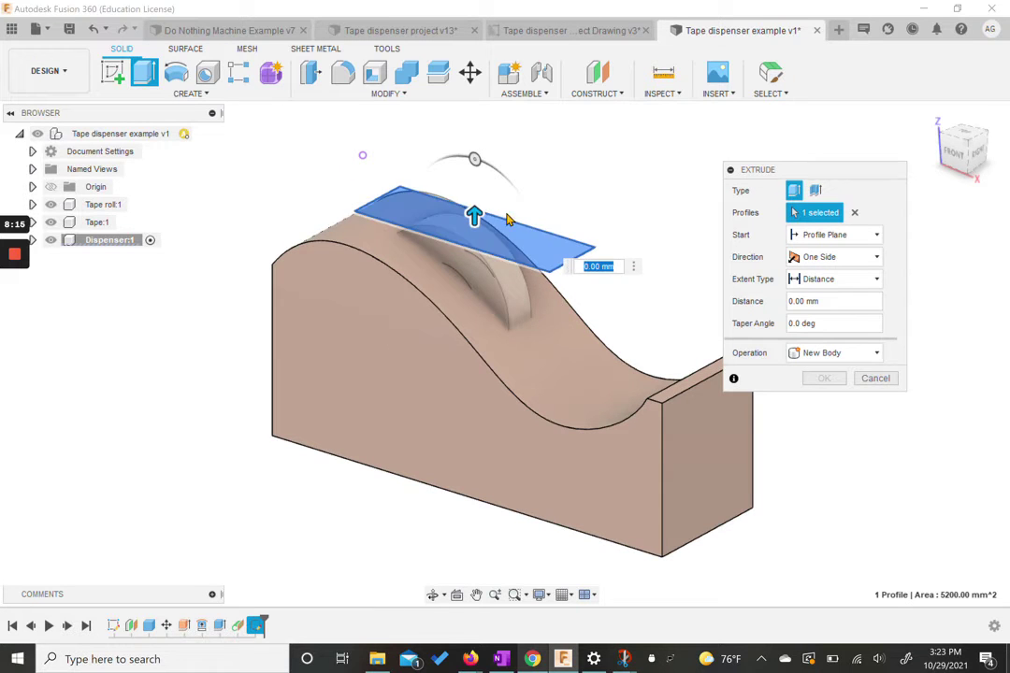
drag(475, 218, 477, 355)
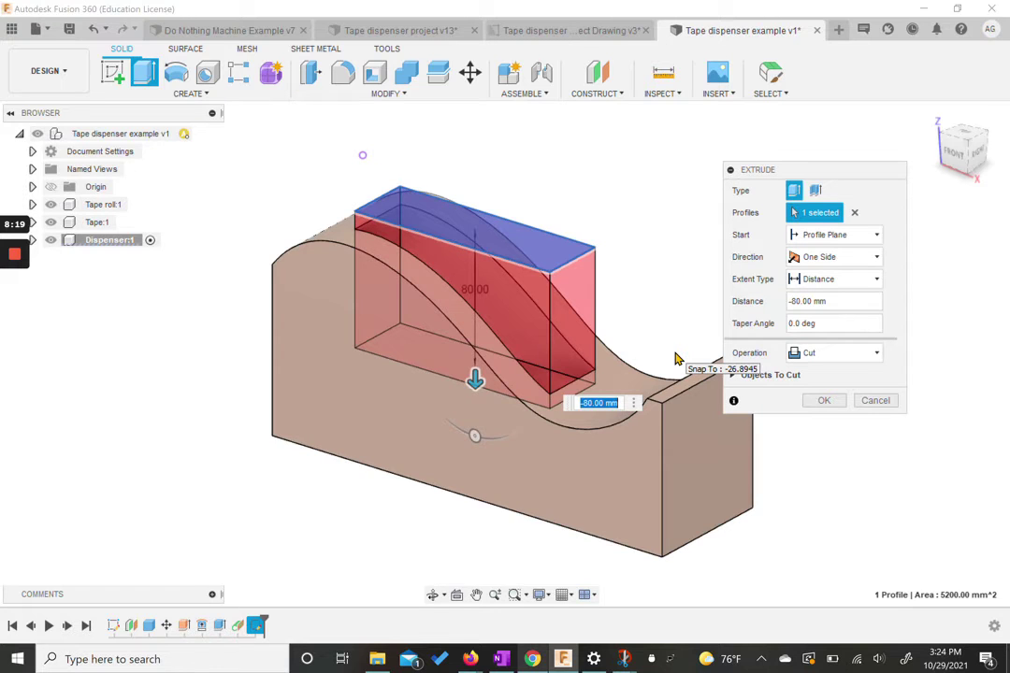
text(-)
key(Return)
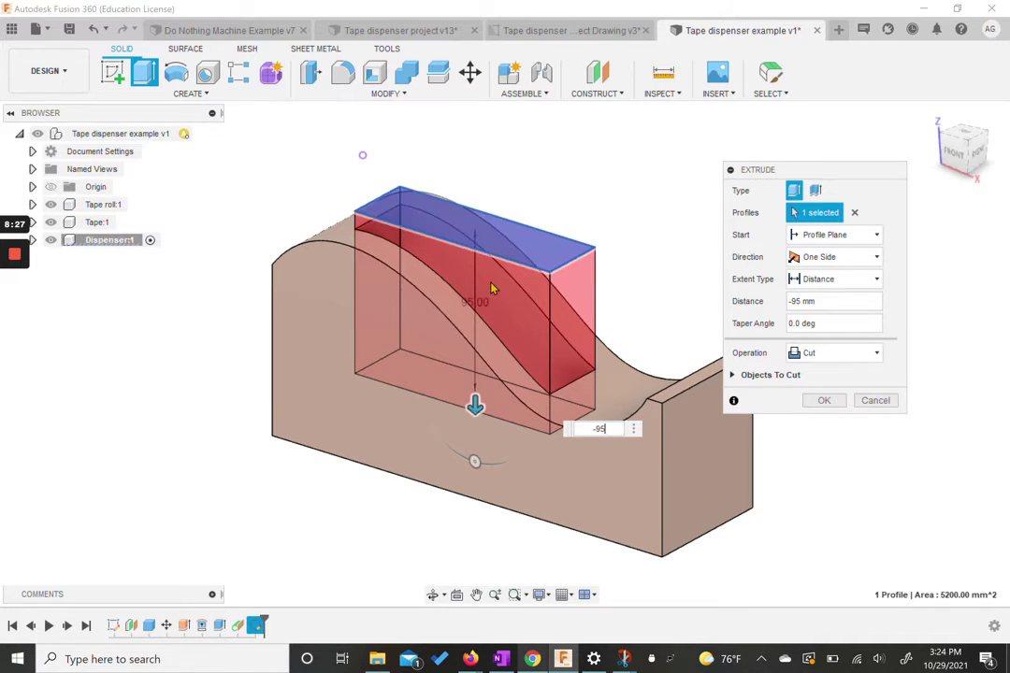
click(733, 376)
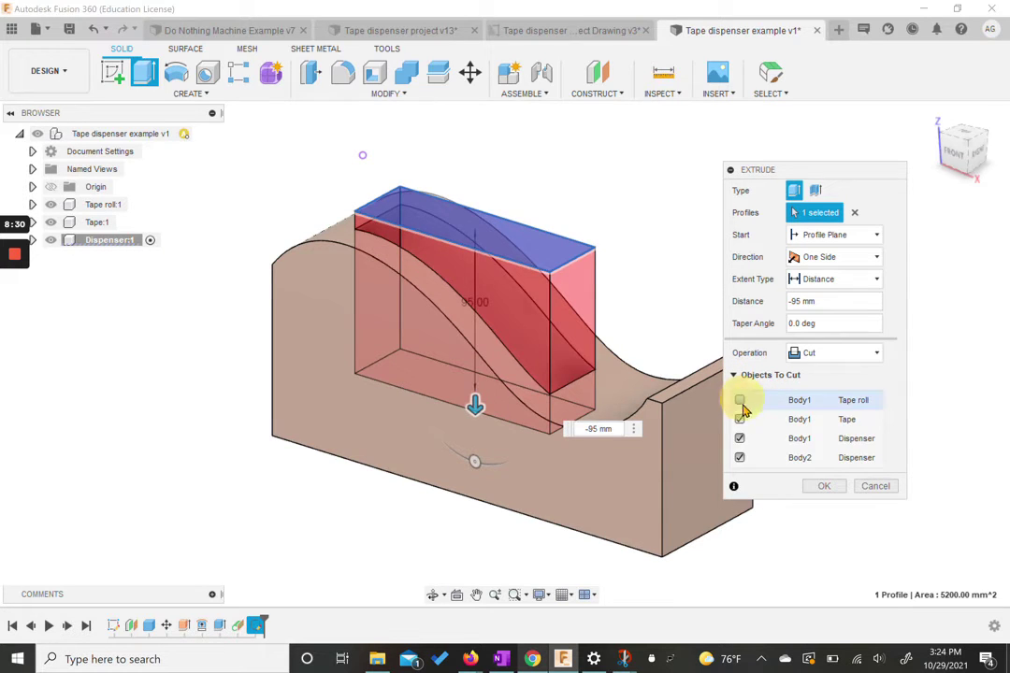
click(740, 400)
click(740, 419)
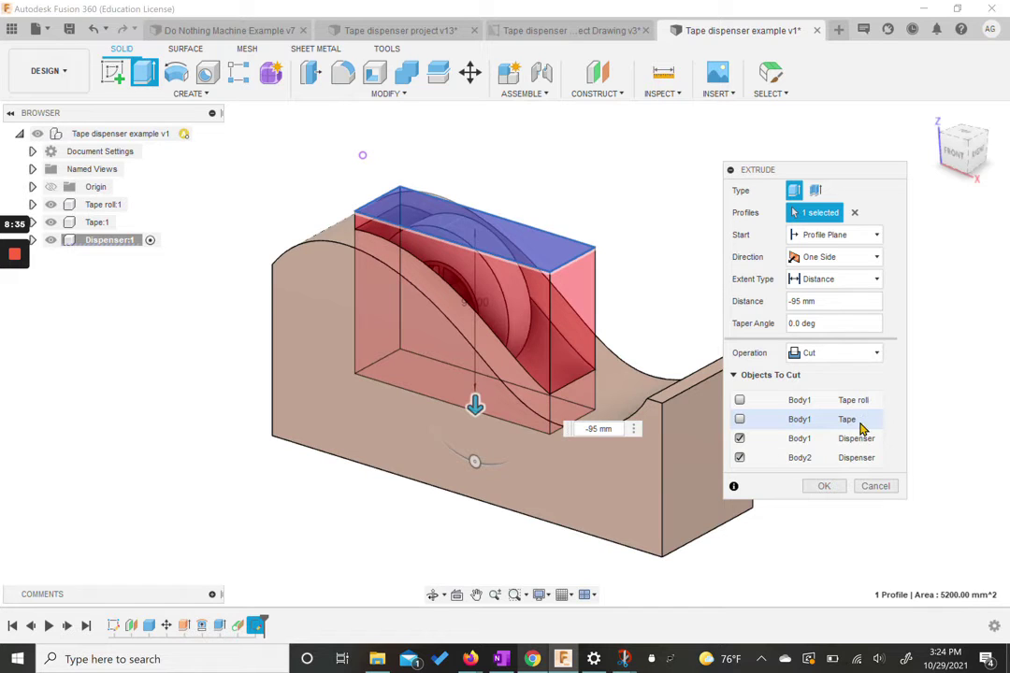
click(739, 419)
click(740, 400)
click(740, 400)
click(740, 419)
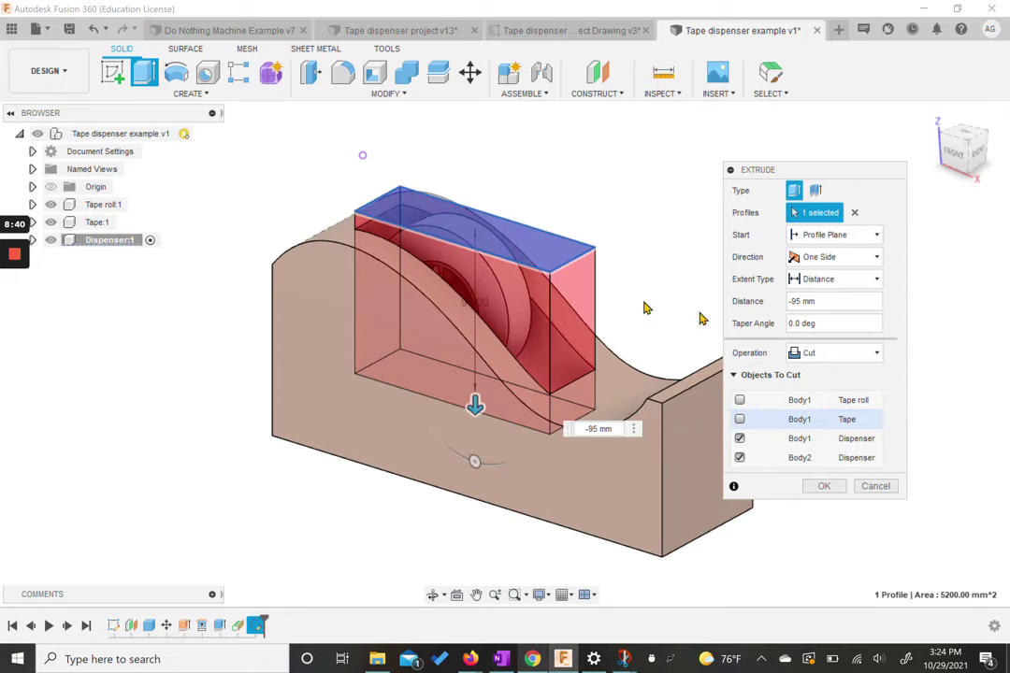
click(832, 486)
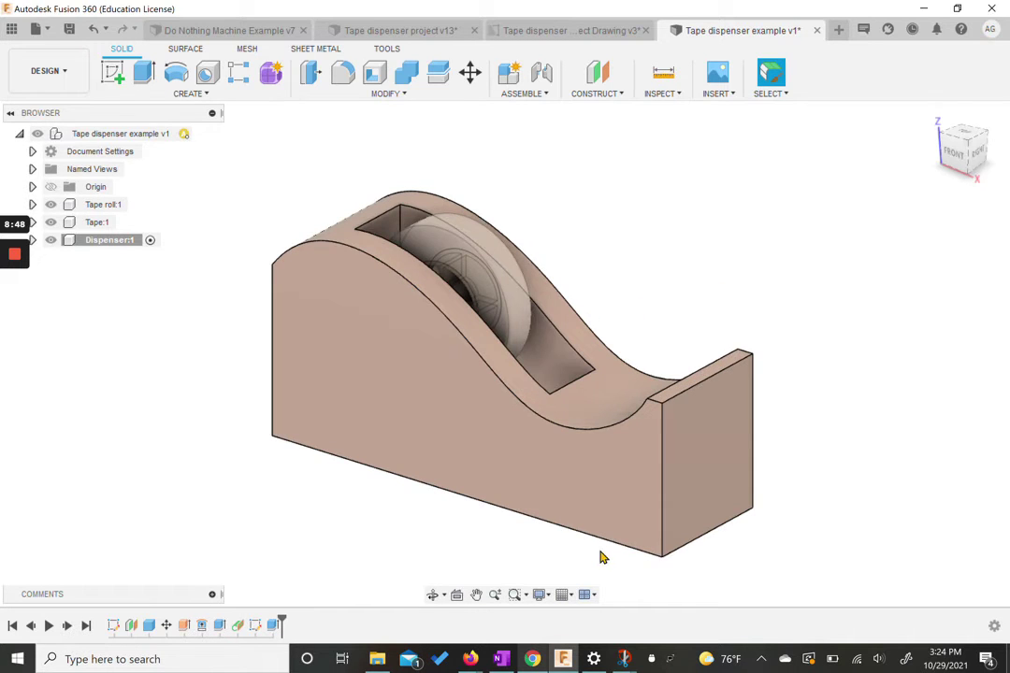
Step: Switch the visual style to Shaded with Hidden Edges
click(546, 599)
mouse_move(613, 473)
click(709, 478)
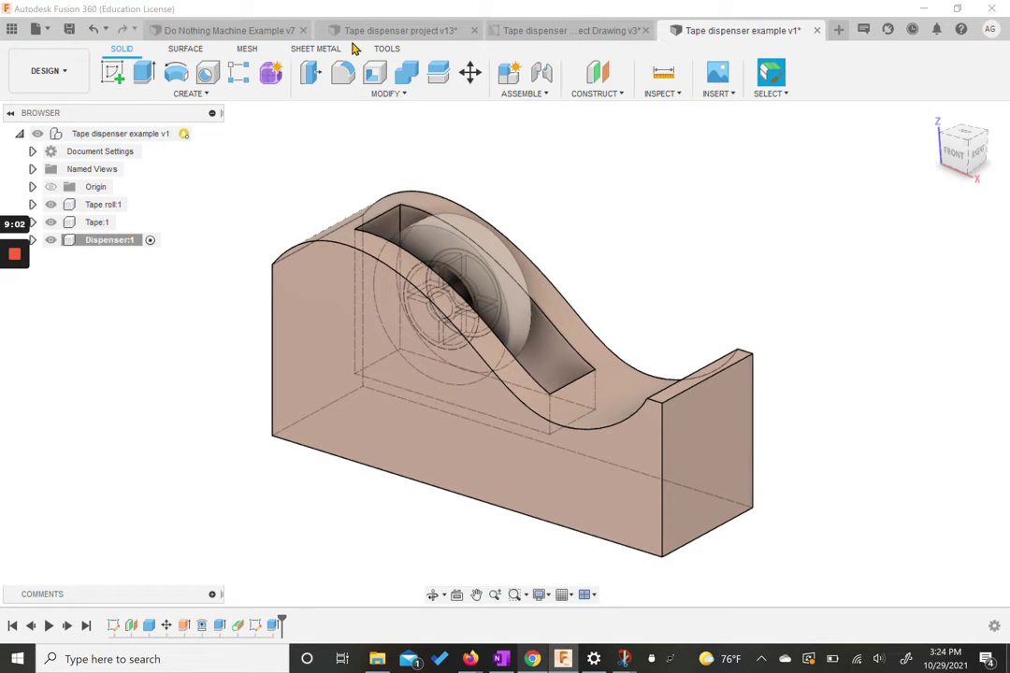
Step: Fillet both lower pocket edges at 20 mm radius, checking it from the front view
click(347, 77)
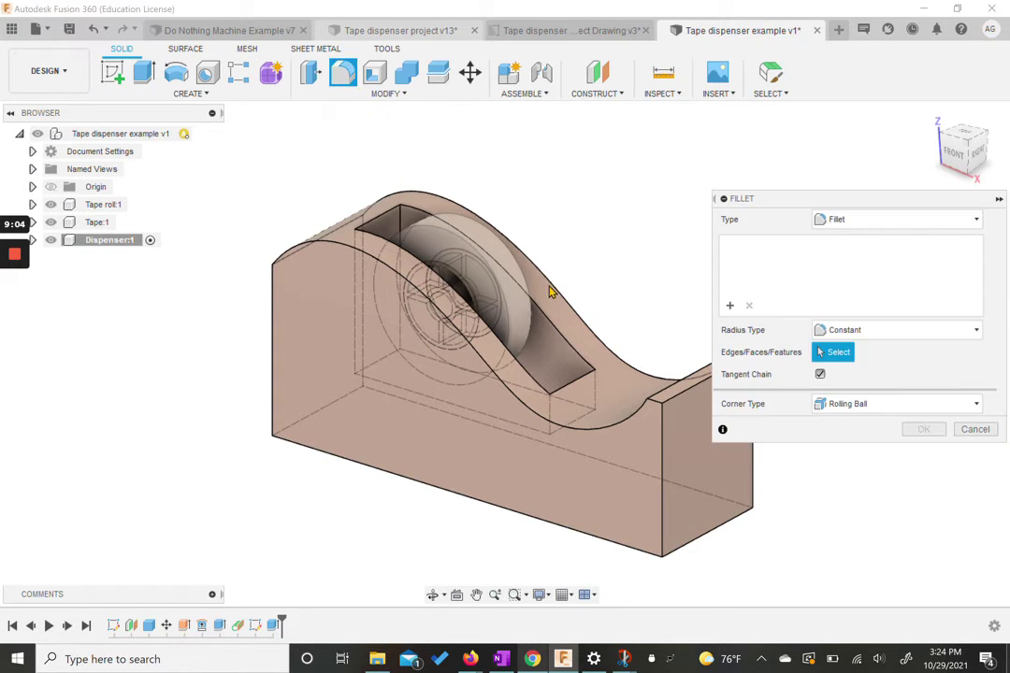
click(575, 426)
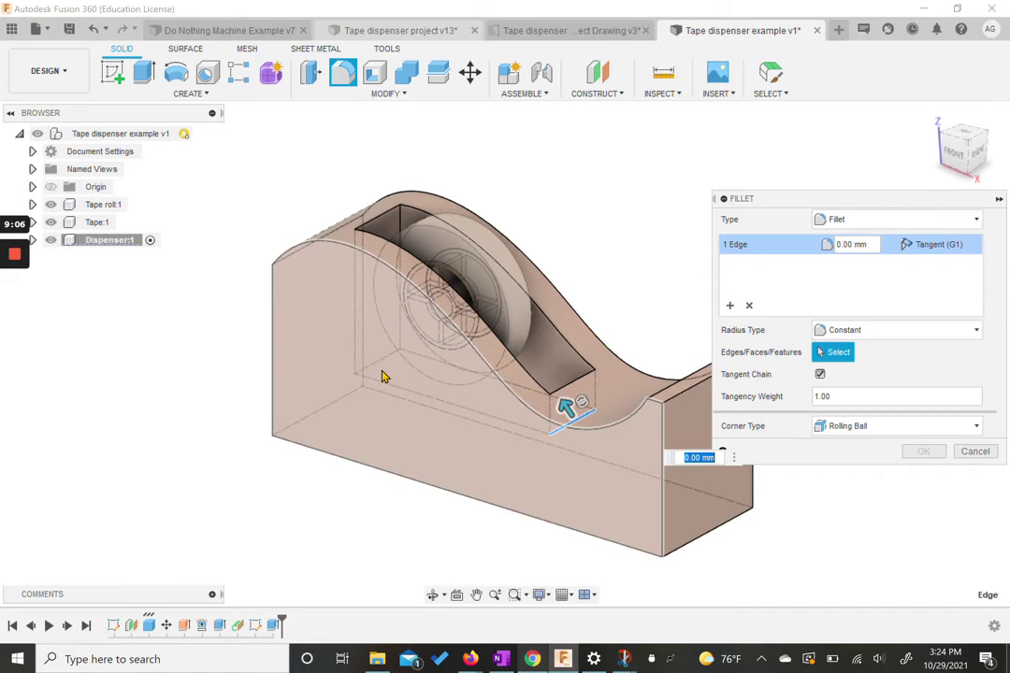
click(378, 362)
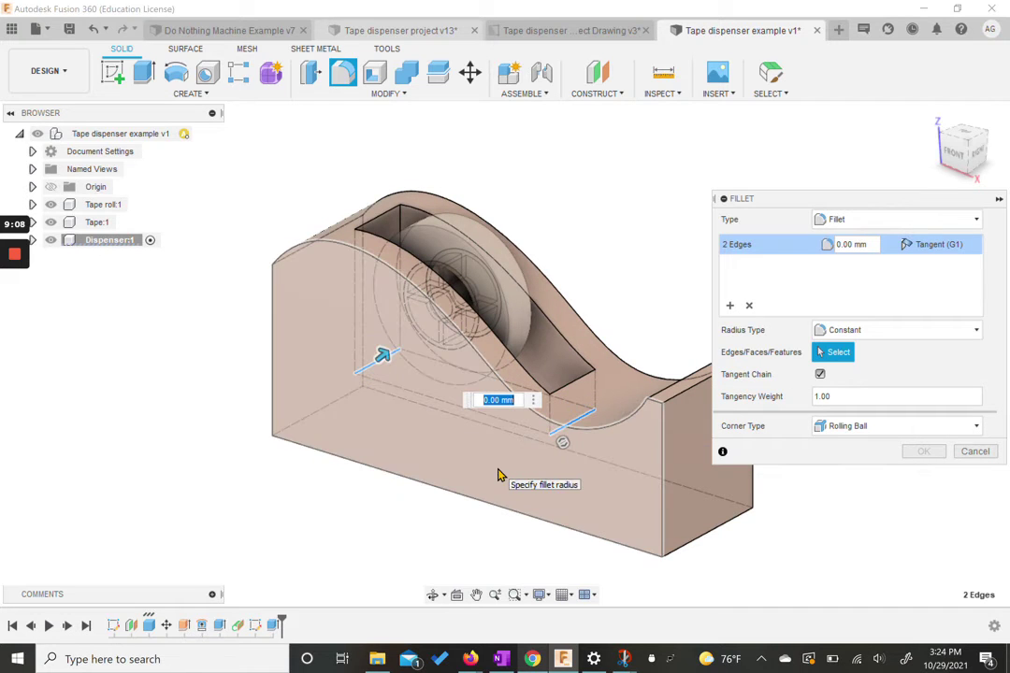
text(20)
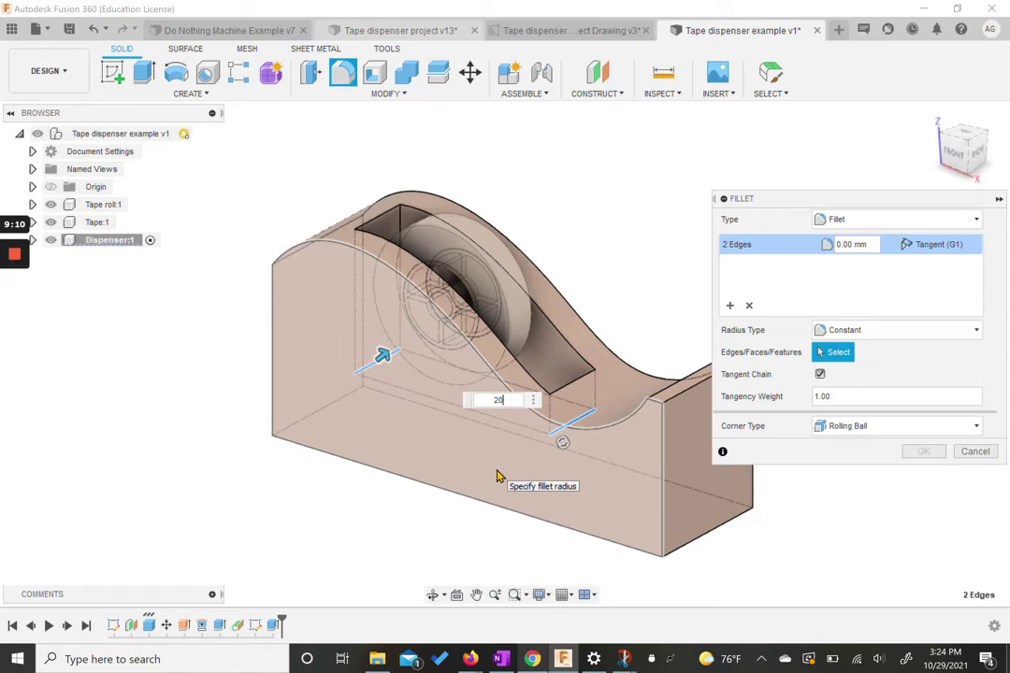
key(Return)
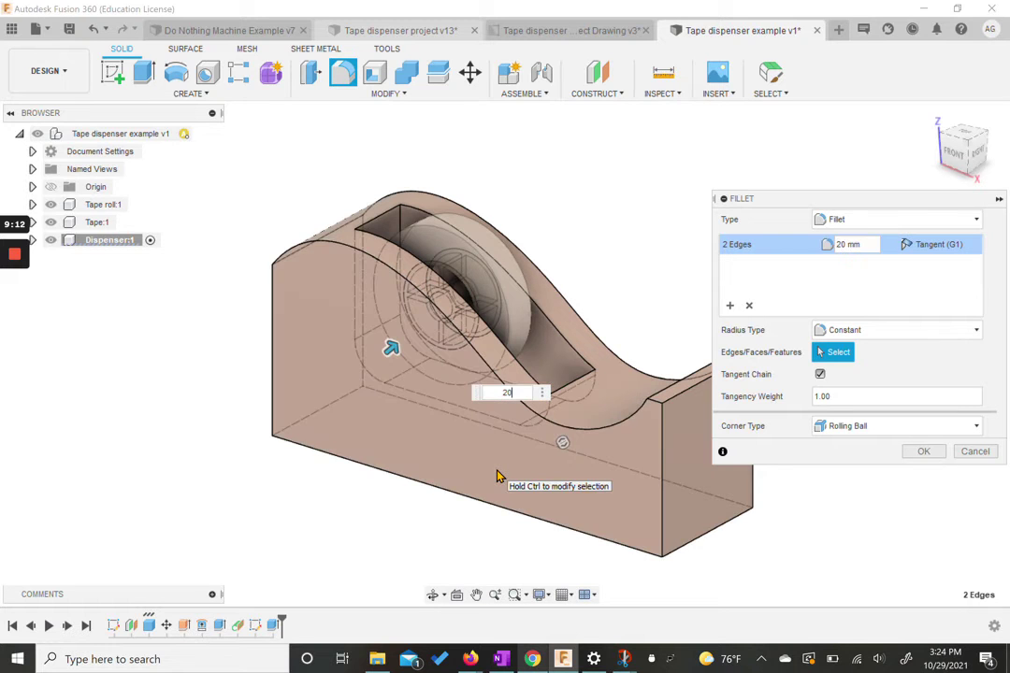
click(952, 153)
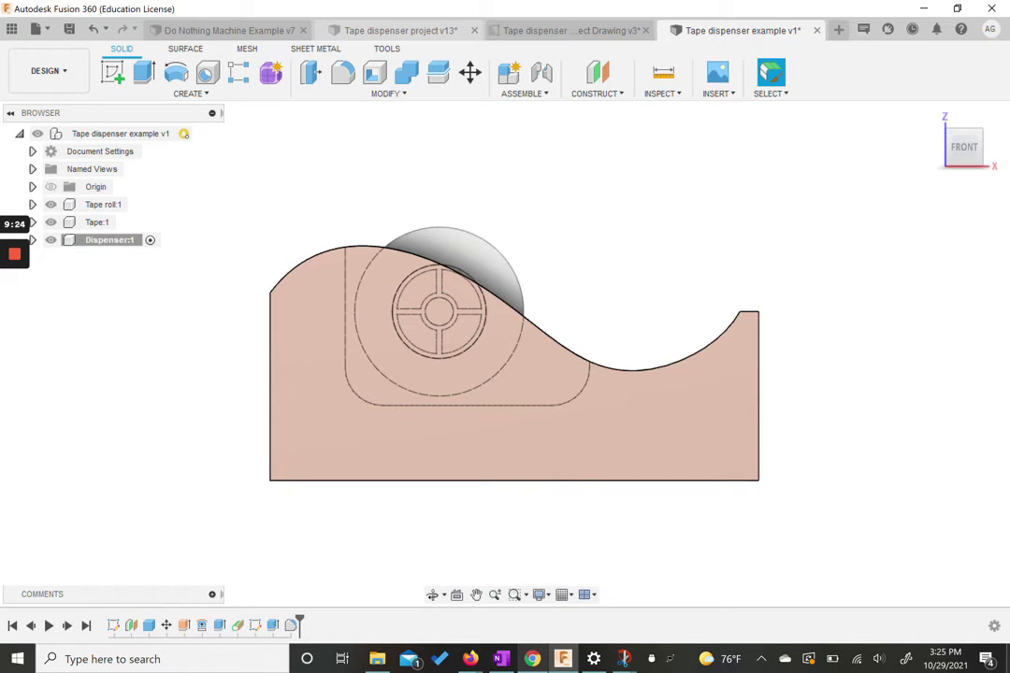
click(979, 137)
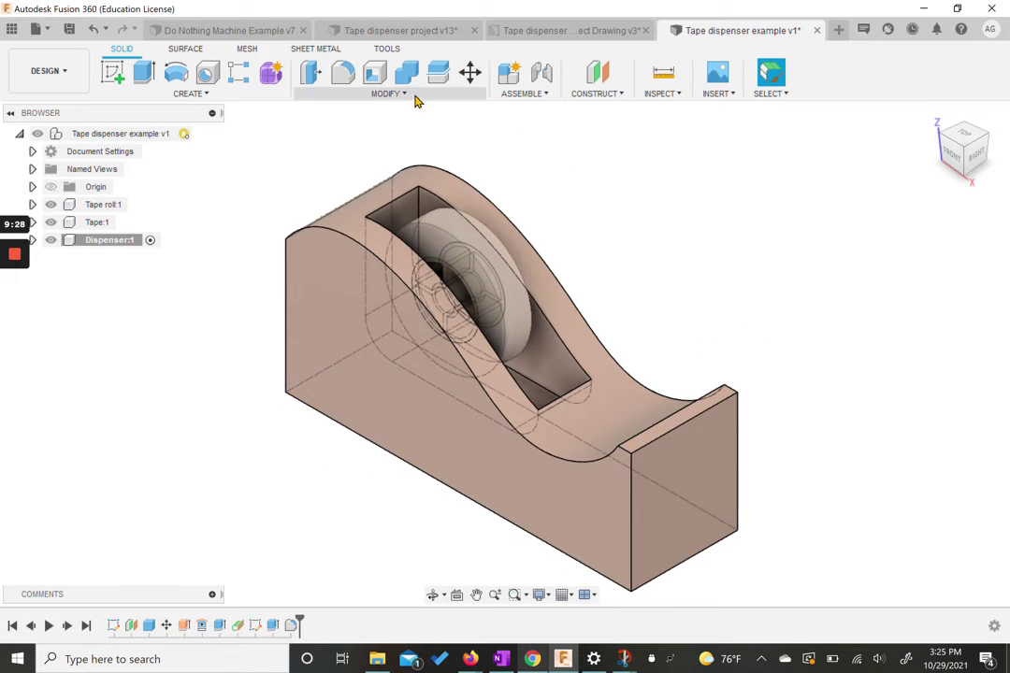
Step: Create a midplane between the dispenser's front and back faces
click(617, 96)
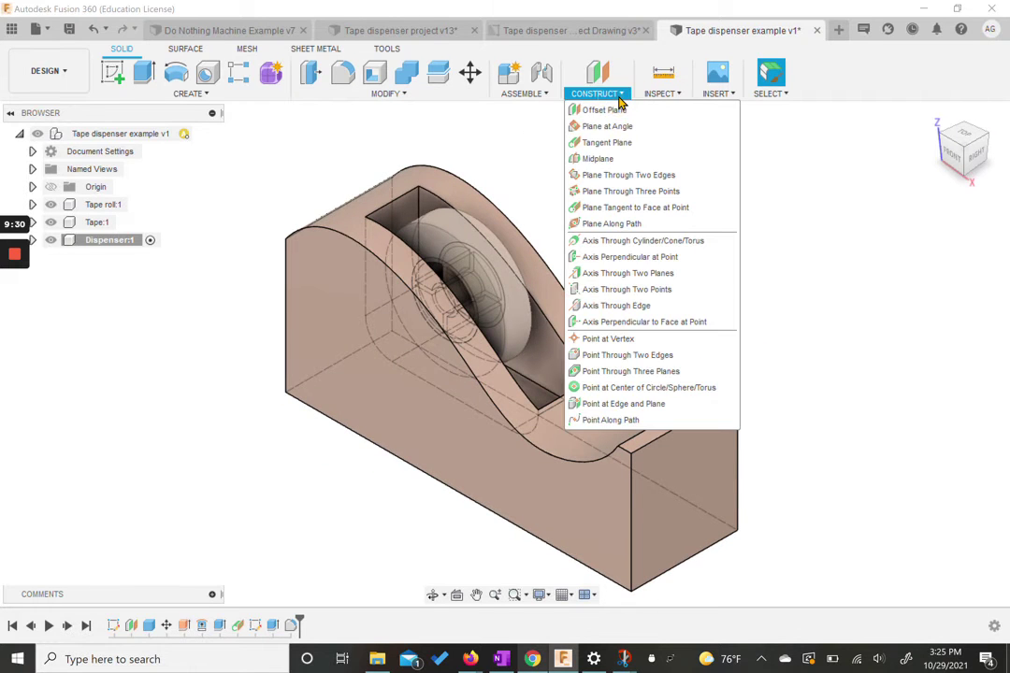
click(606, 160)
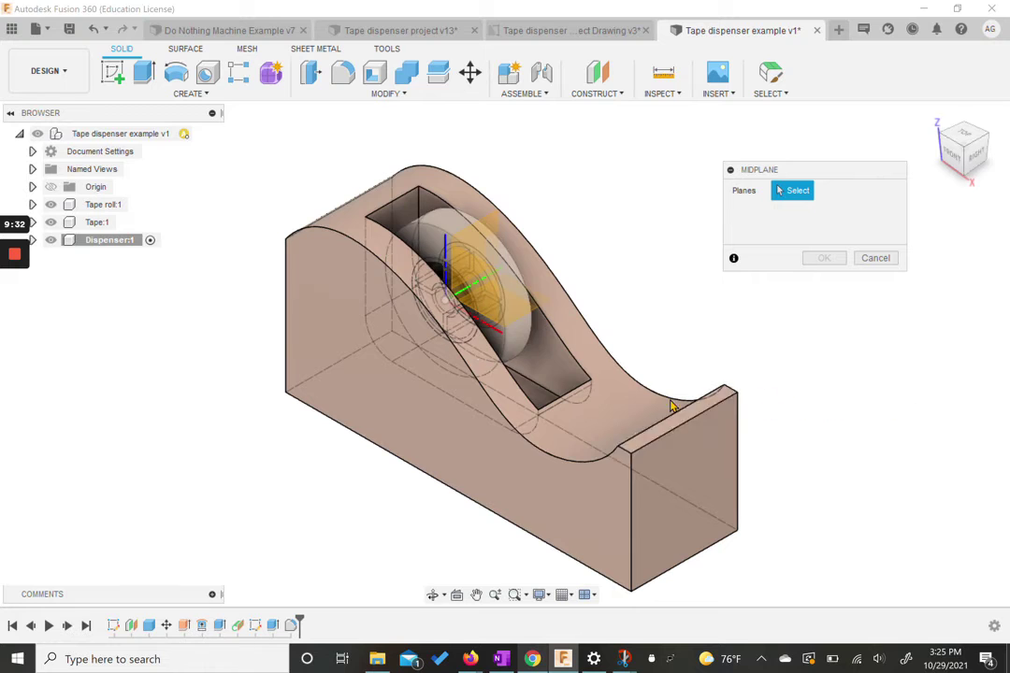
click(529, 514)
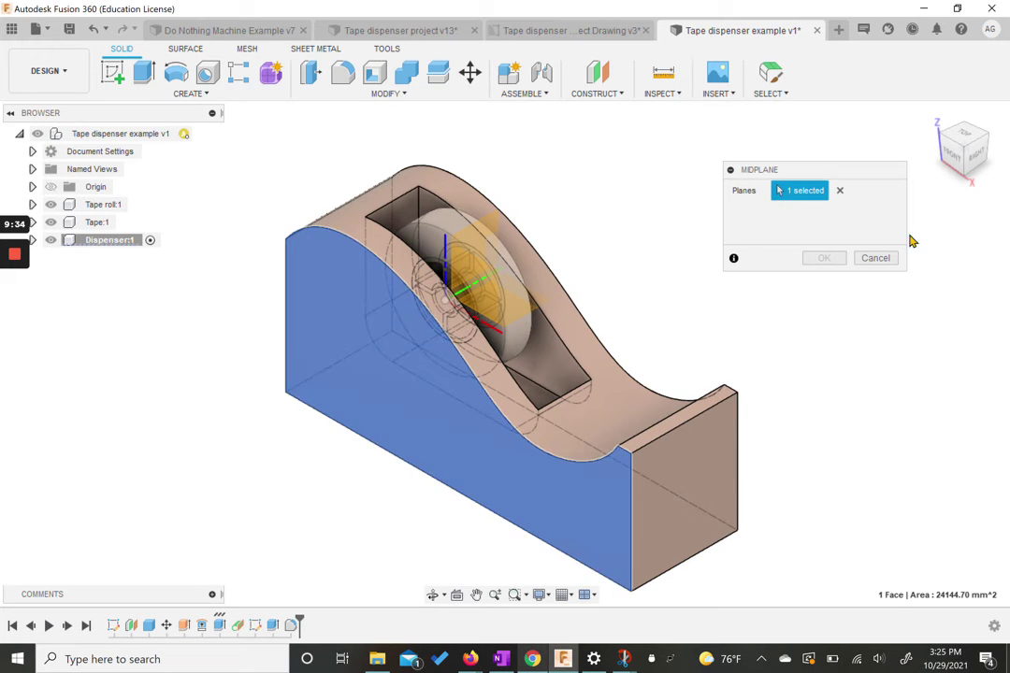
click(994, 140)
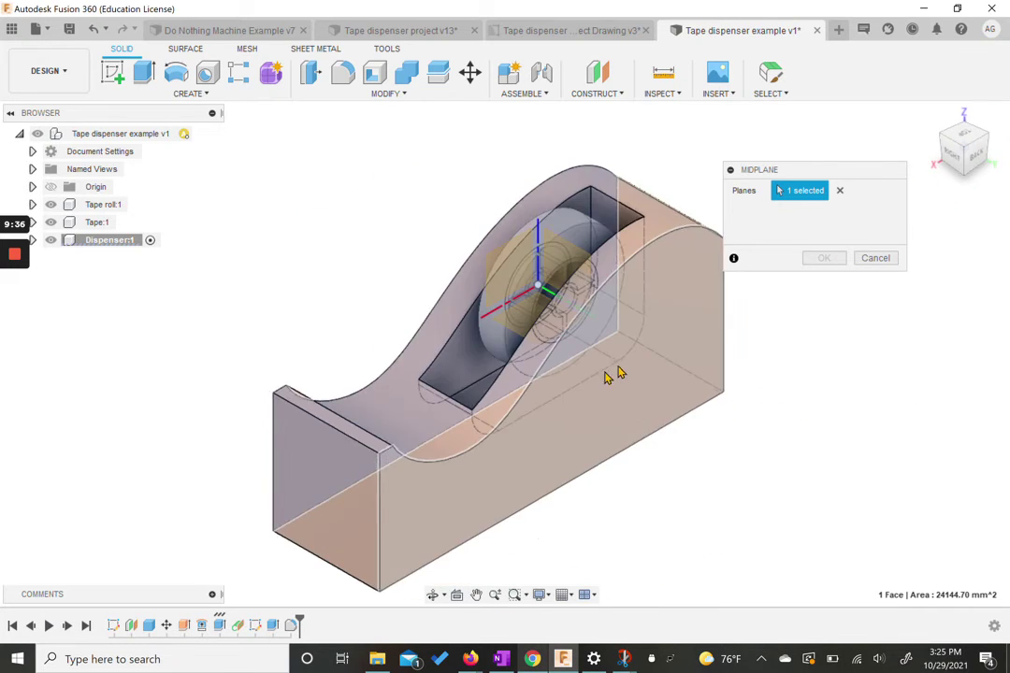
click(560, 432)
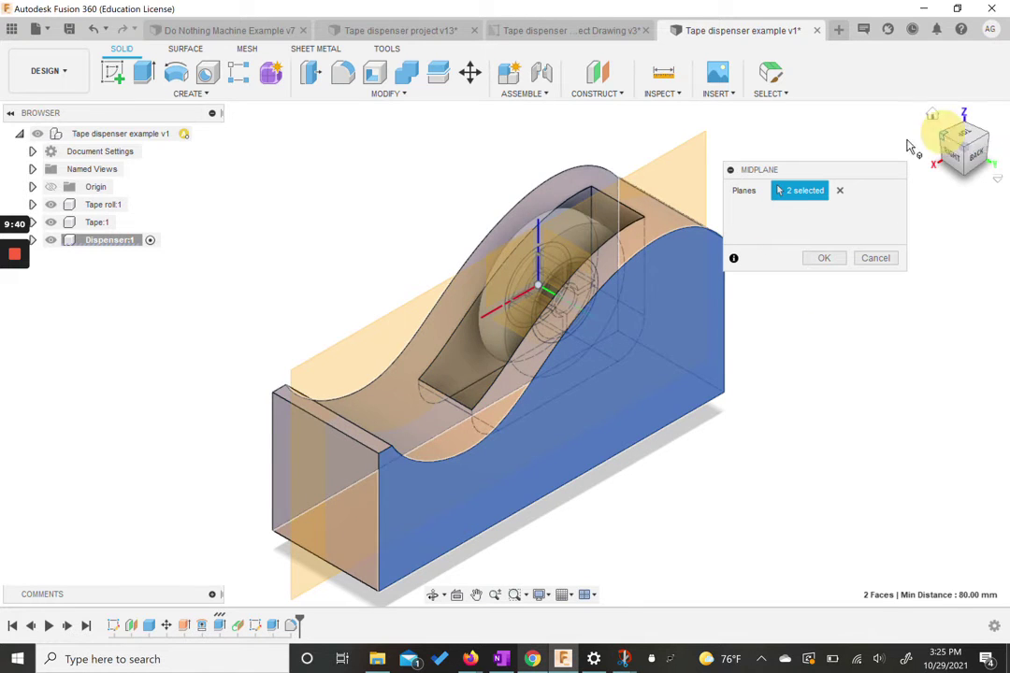
click(950, 131)
click(829, 257)
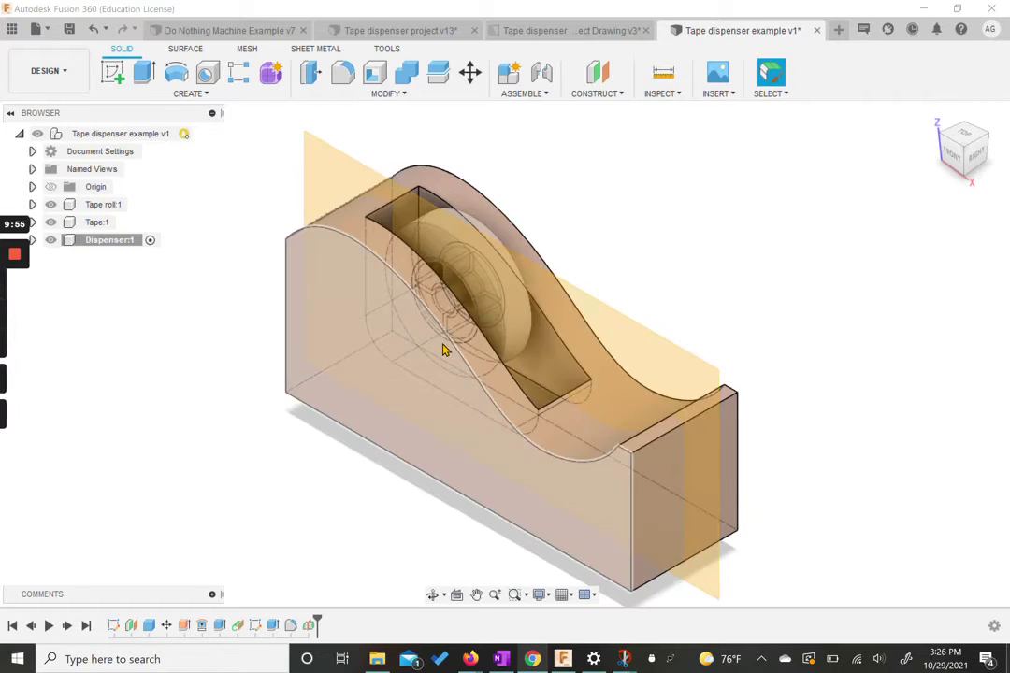
Step: Select the new midplane and show the dispenser component fully again
click(711, 383)
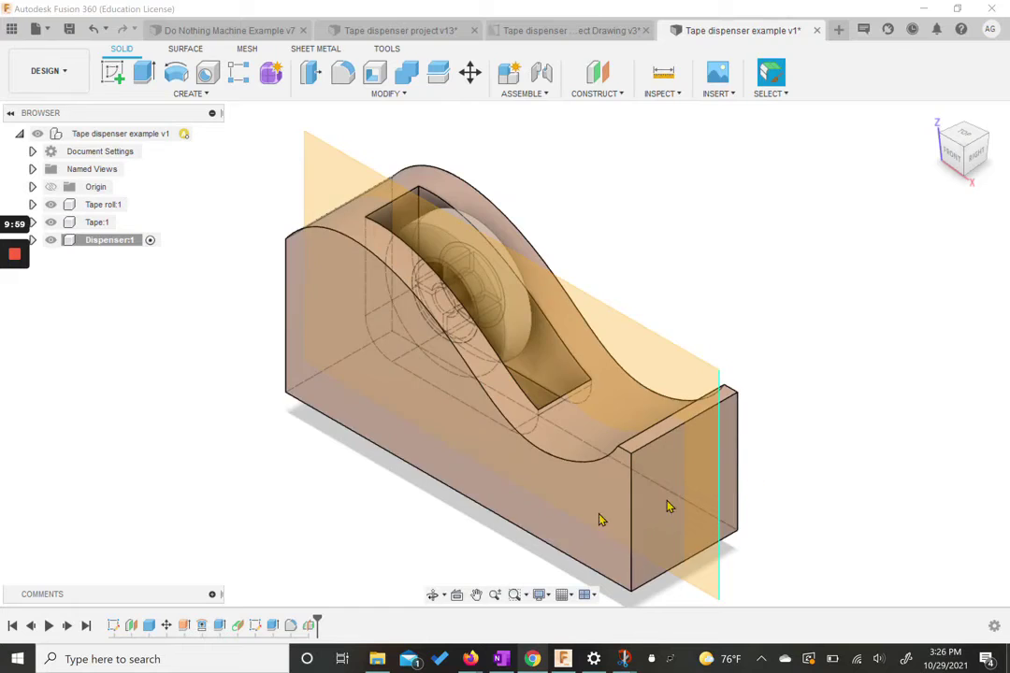
scroll(743, 424, up, 2)
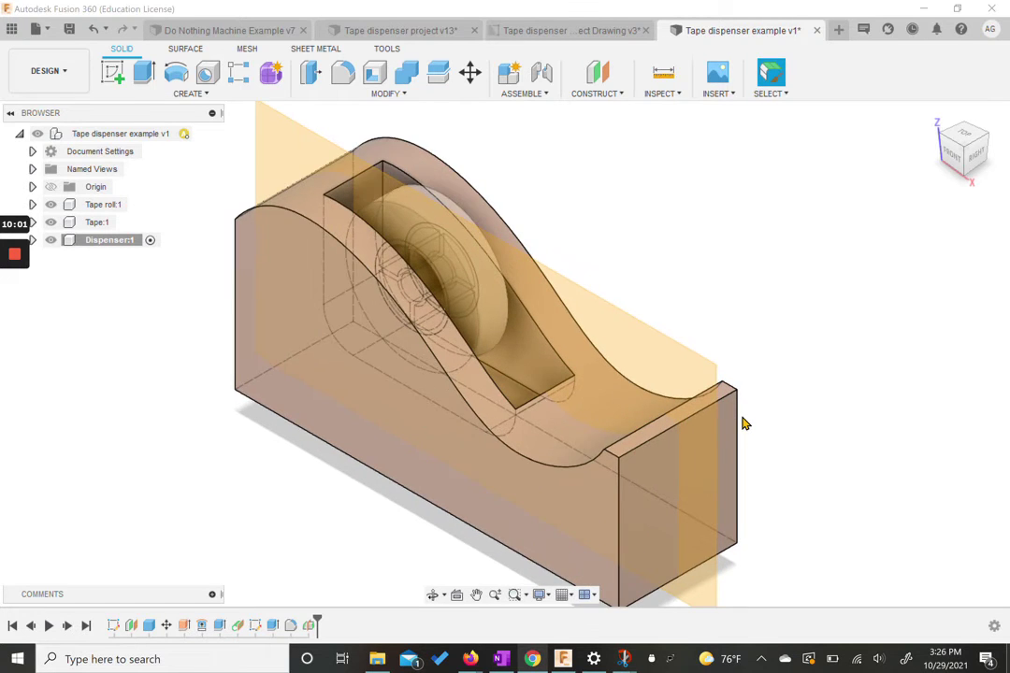
scroll(744, 424, down, 1)
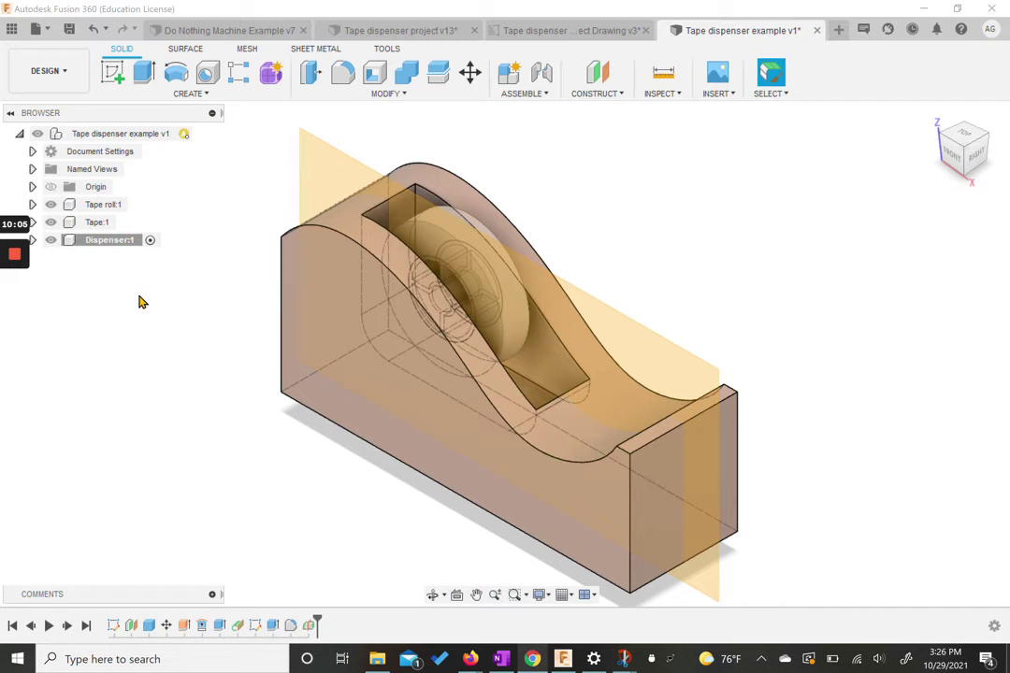
click(51, 240)
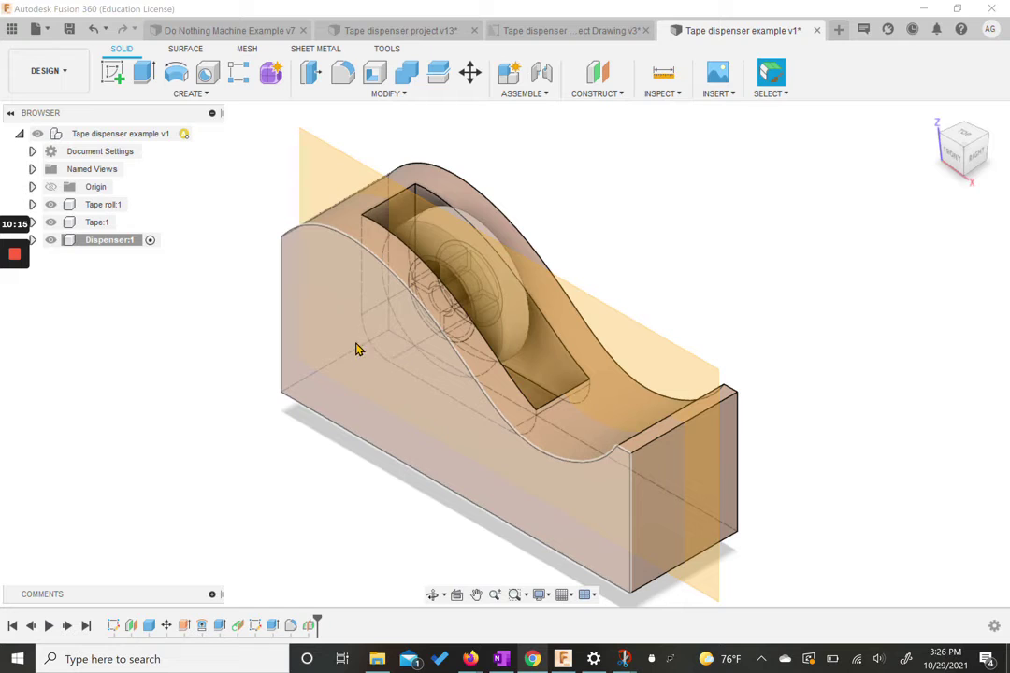
Step: Start a draft with the bottom face as pull direction and a side face to taper
click(397, 101)
click(322, 175)
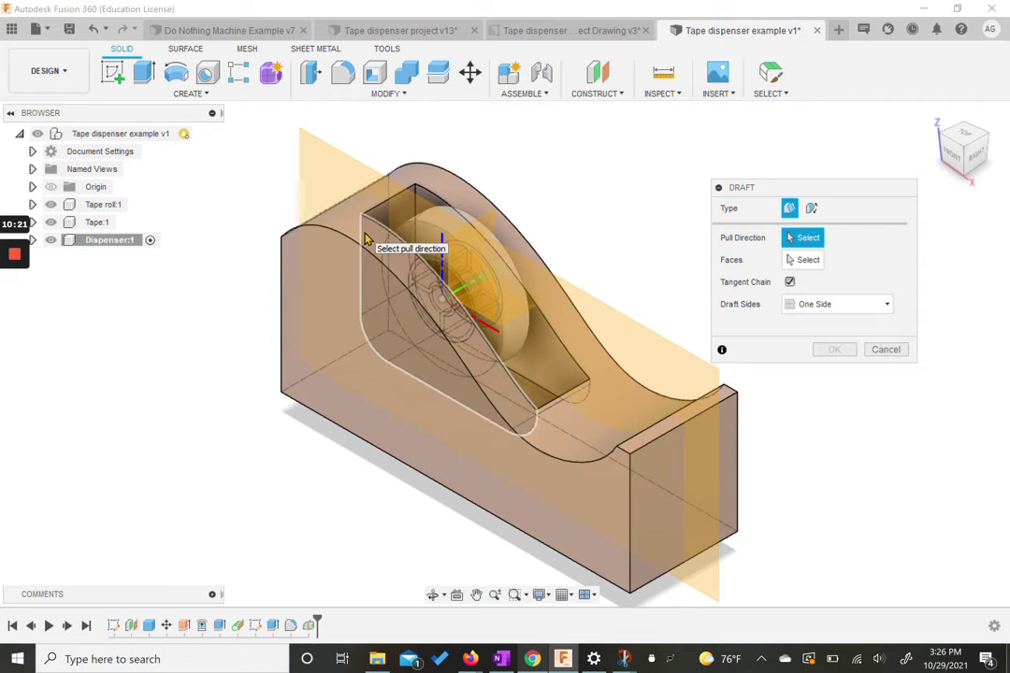
click(968, 181)
click(397, 493)
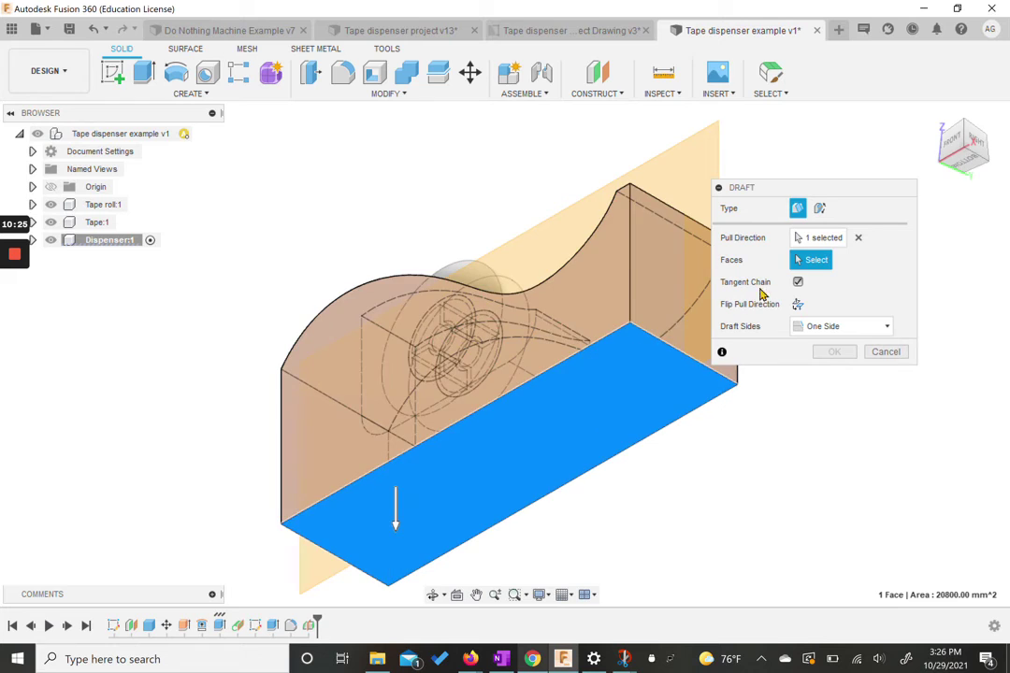
click(383, 388)
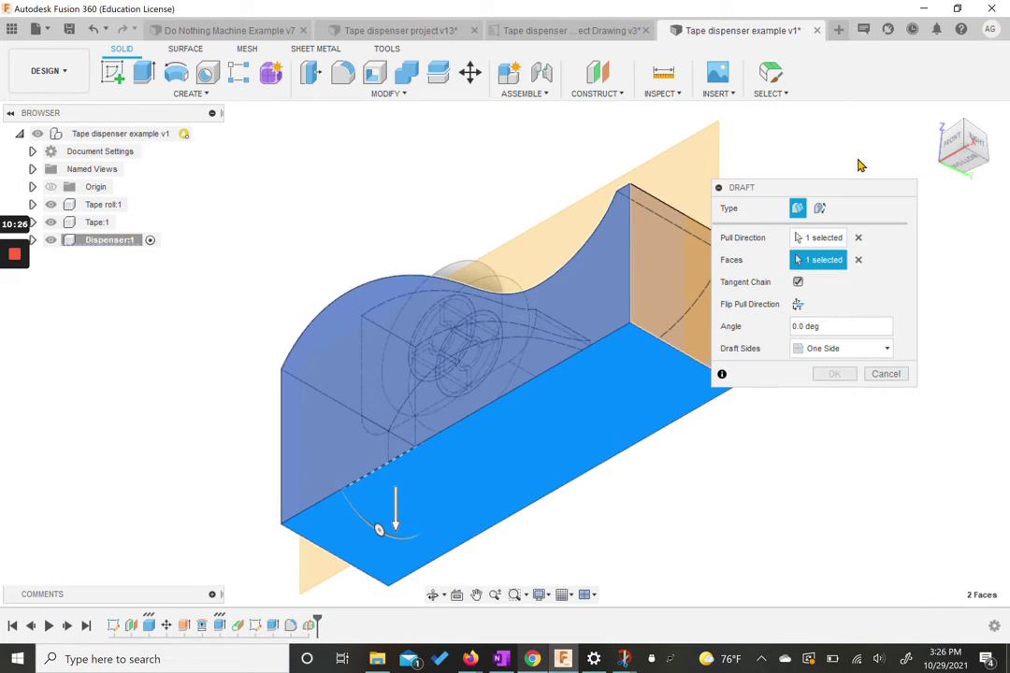
click(934, 115)
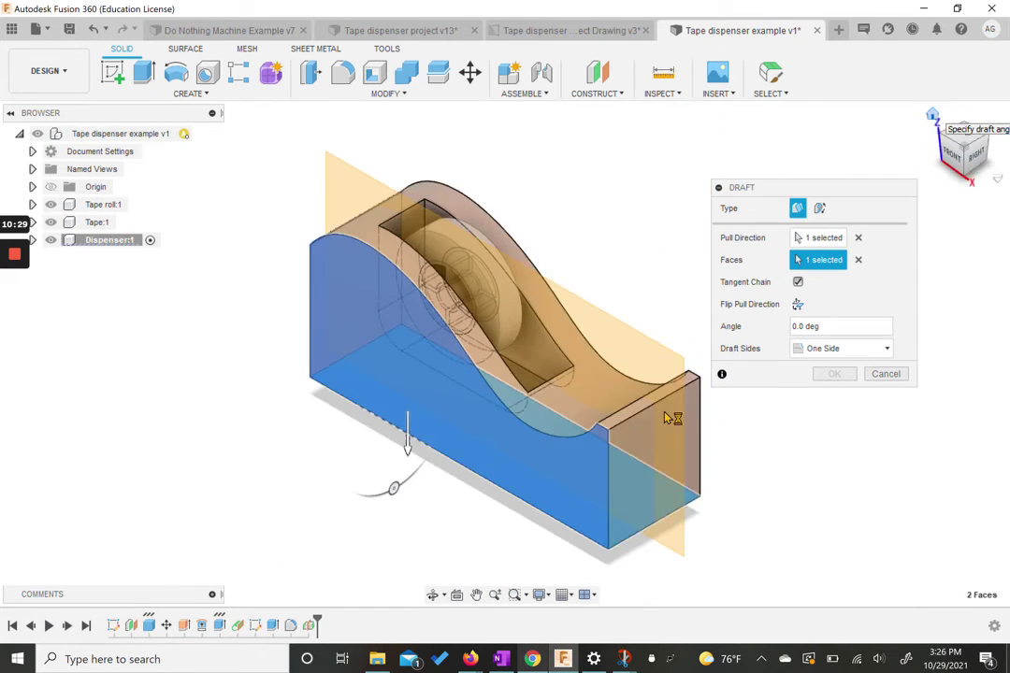
Step: Set the draft angle to 5° with the pull direction flipped, and apply it
drag(394, 487, 388, 495)
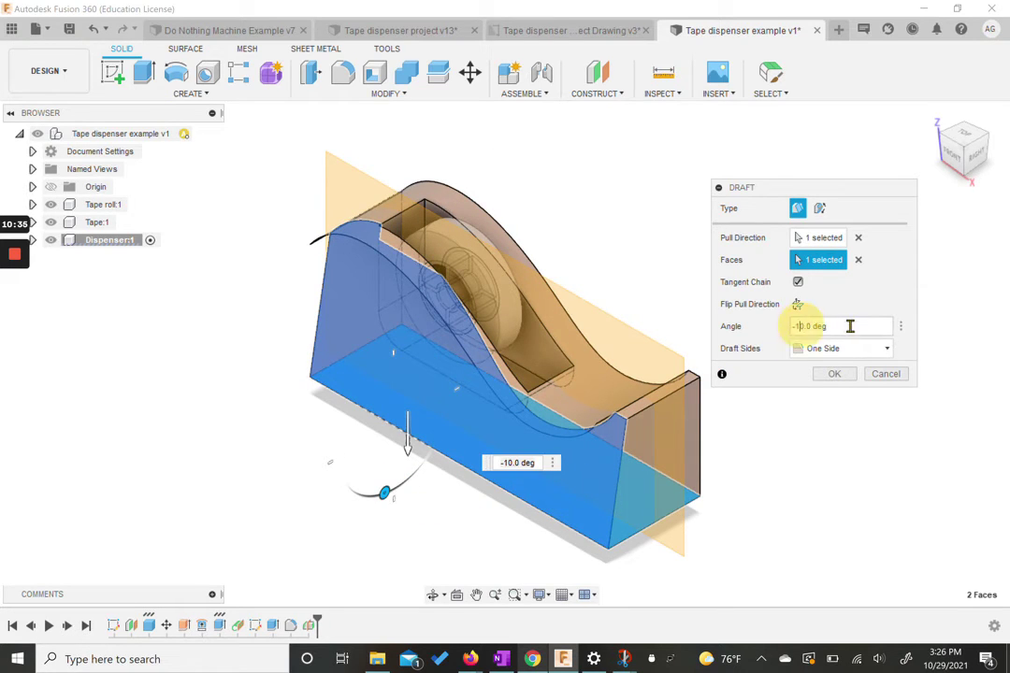
text(5)
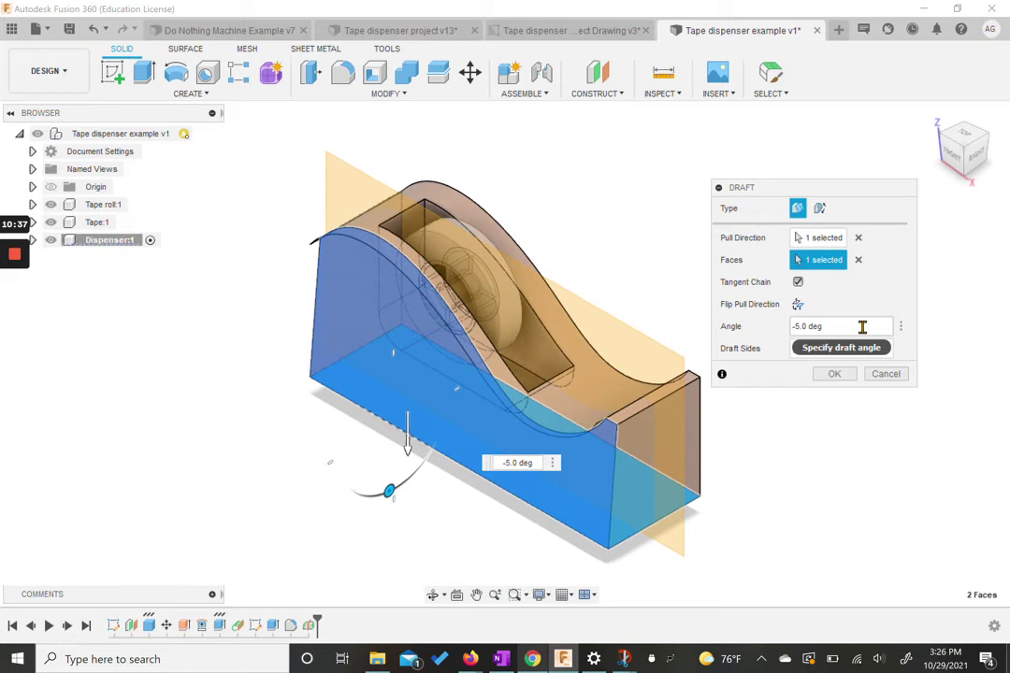
key(Delete)
click(798, 304)
click(813, 328)
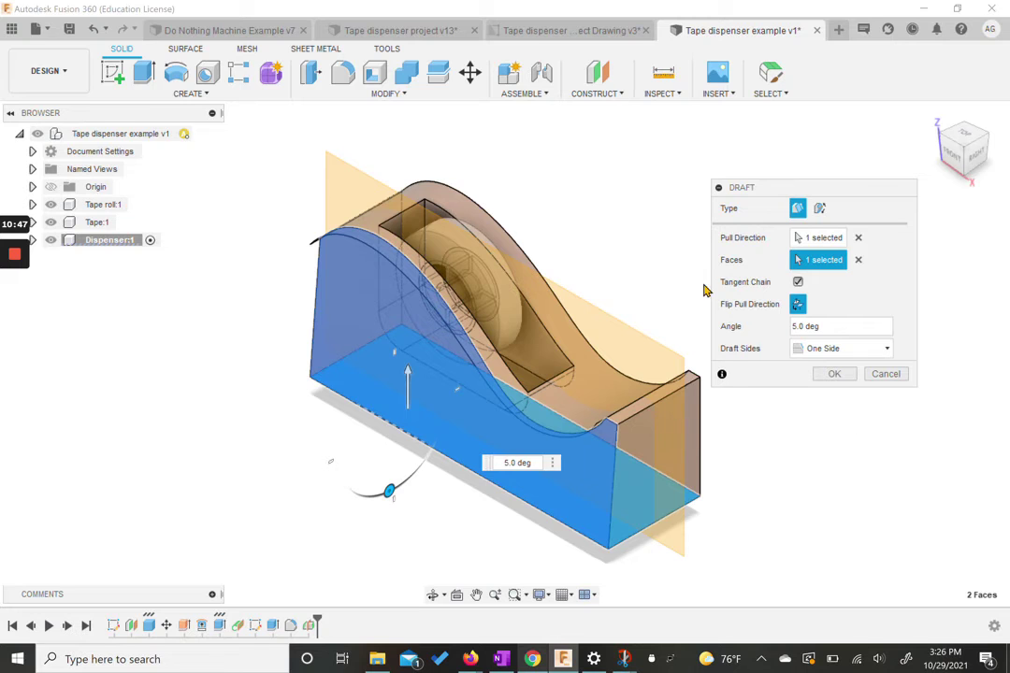
click(835, 374)
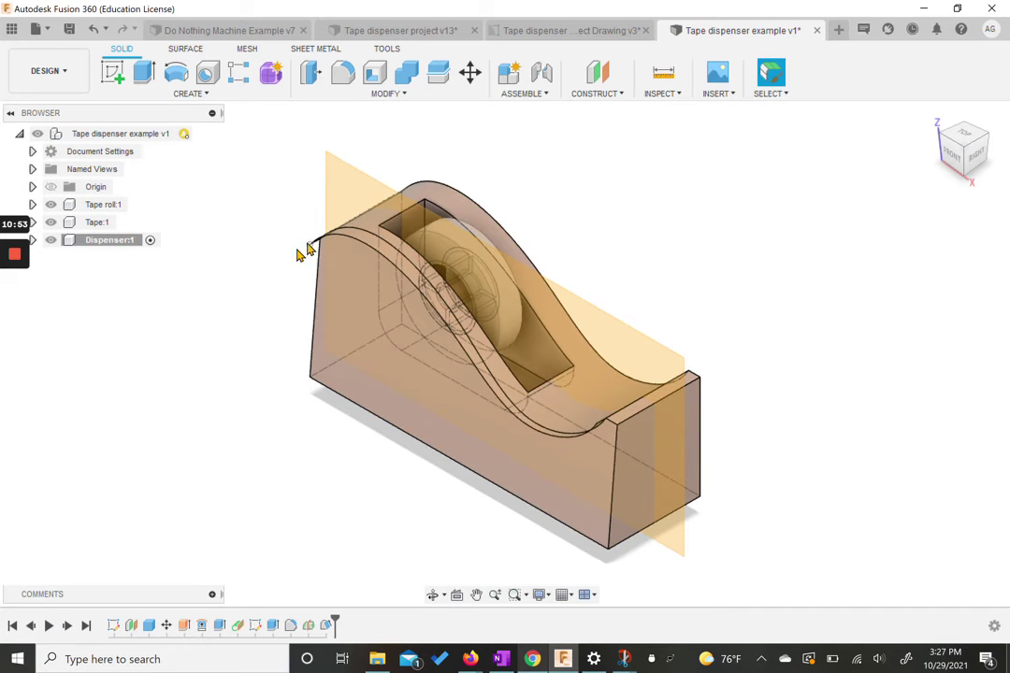
click(977, 156)
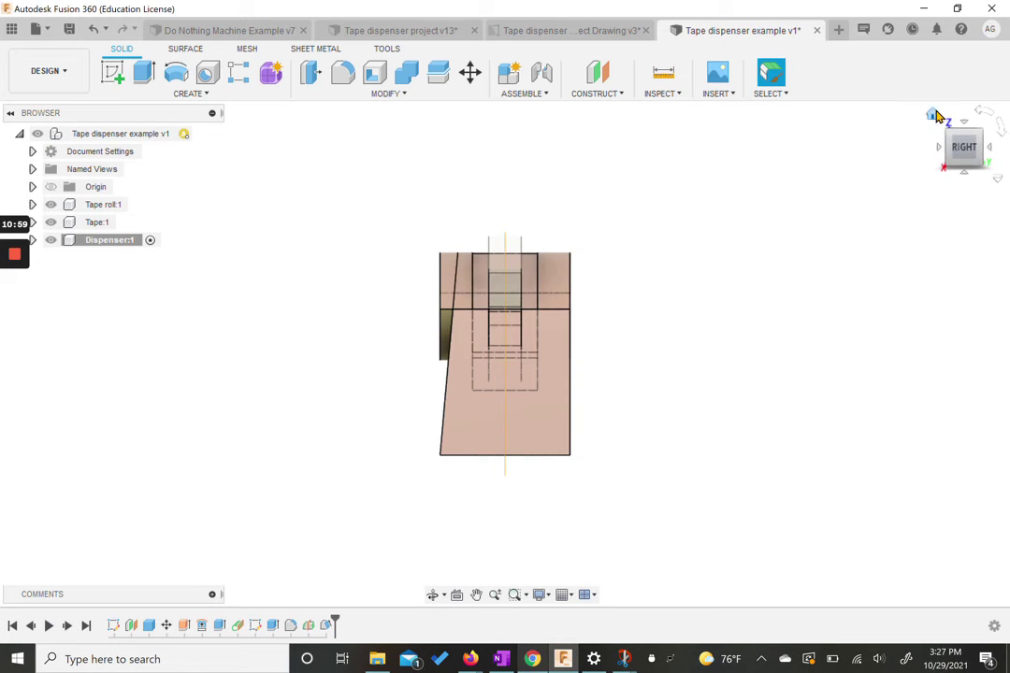
click(933, 115)
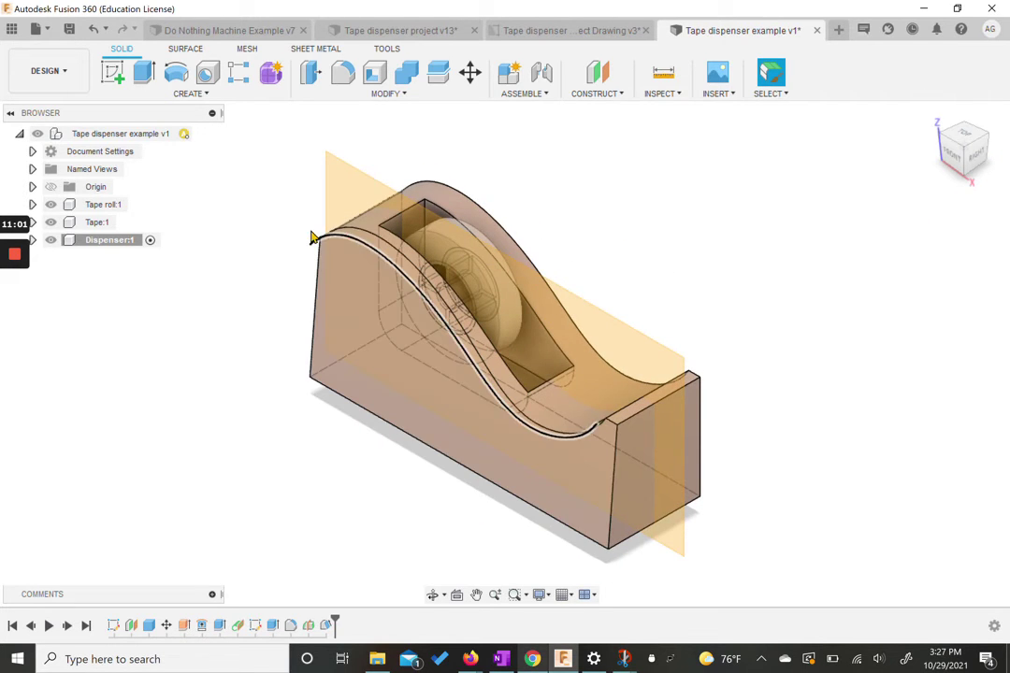
click(32, 240)
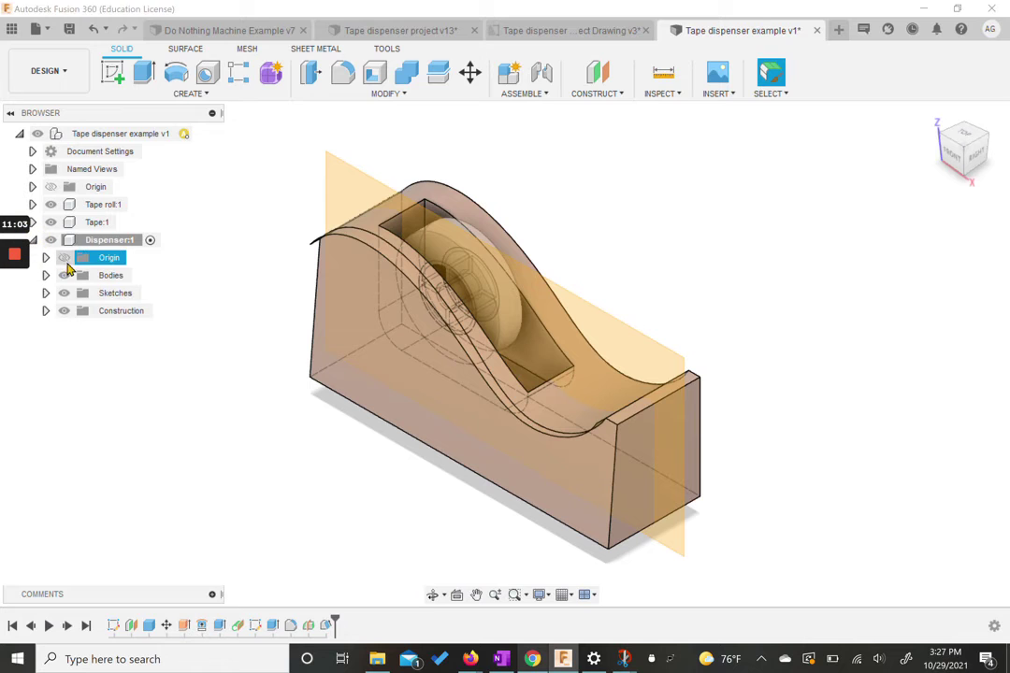
click(45, 276)
click(78, 311)
click(701, 459)
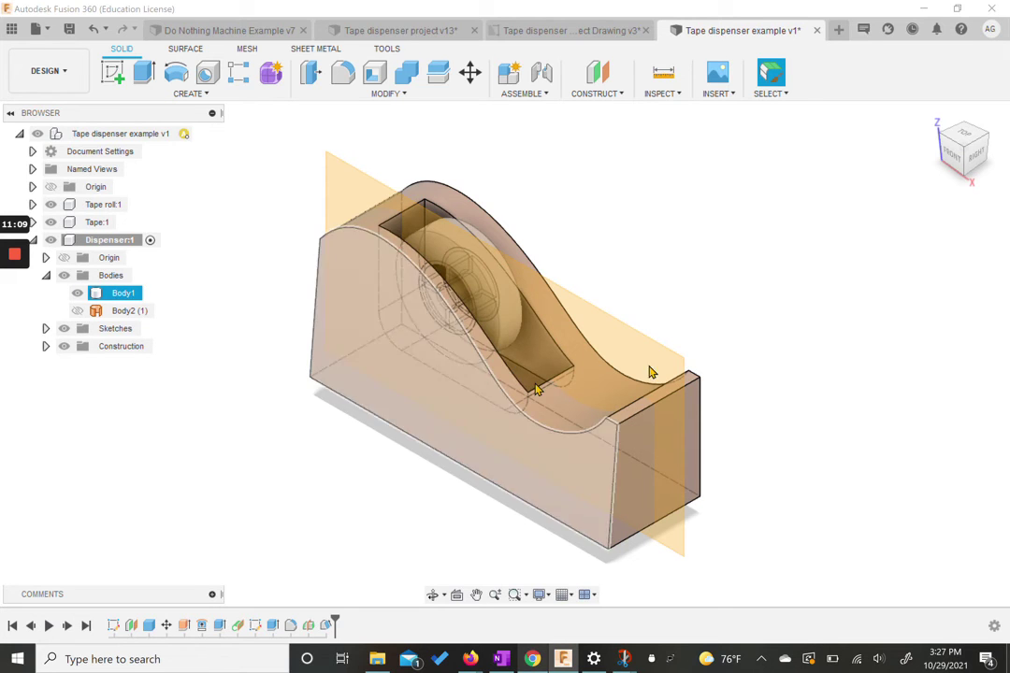
click(852, 345)
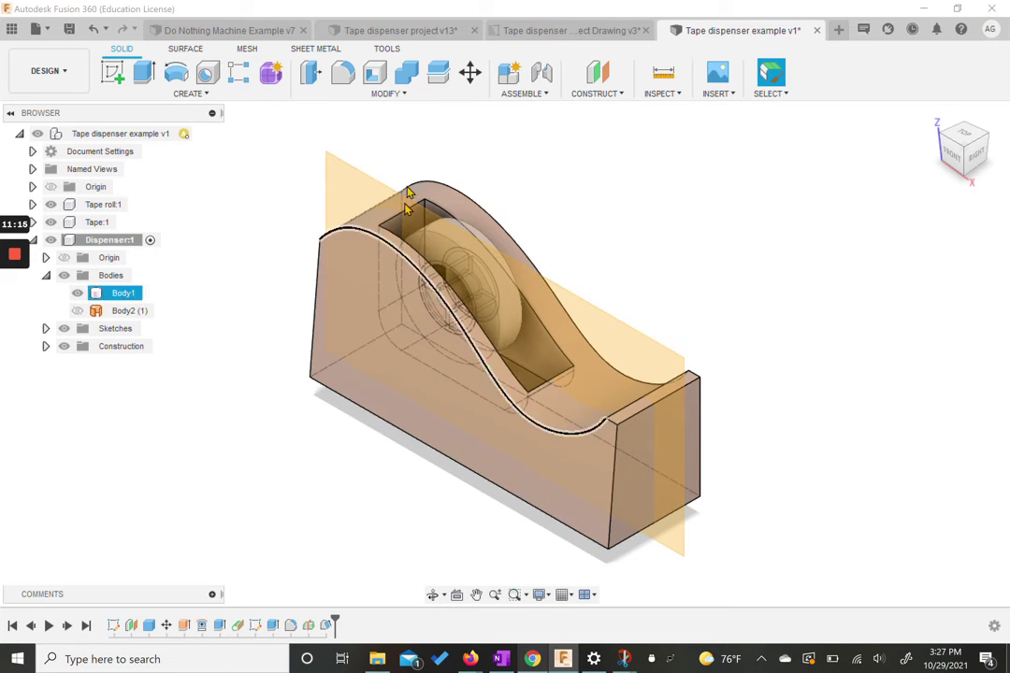
Step: Mirror the dispenser's front face across Plane3, the central construction plane
click(216, 88)
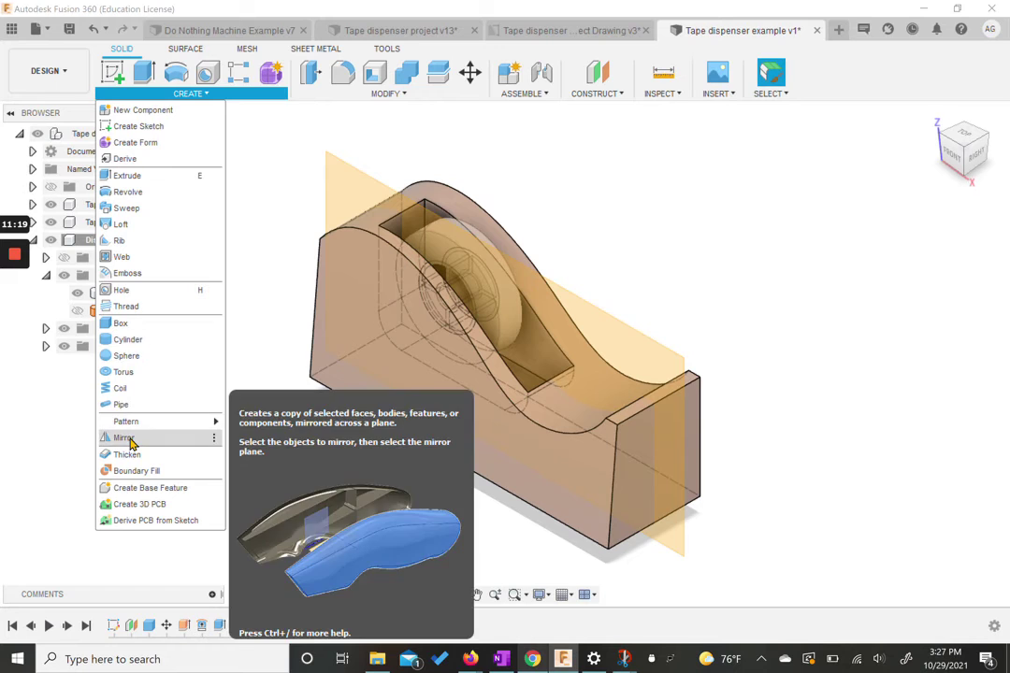
click(124, 438)
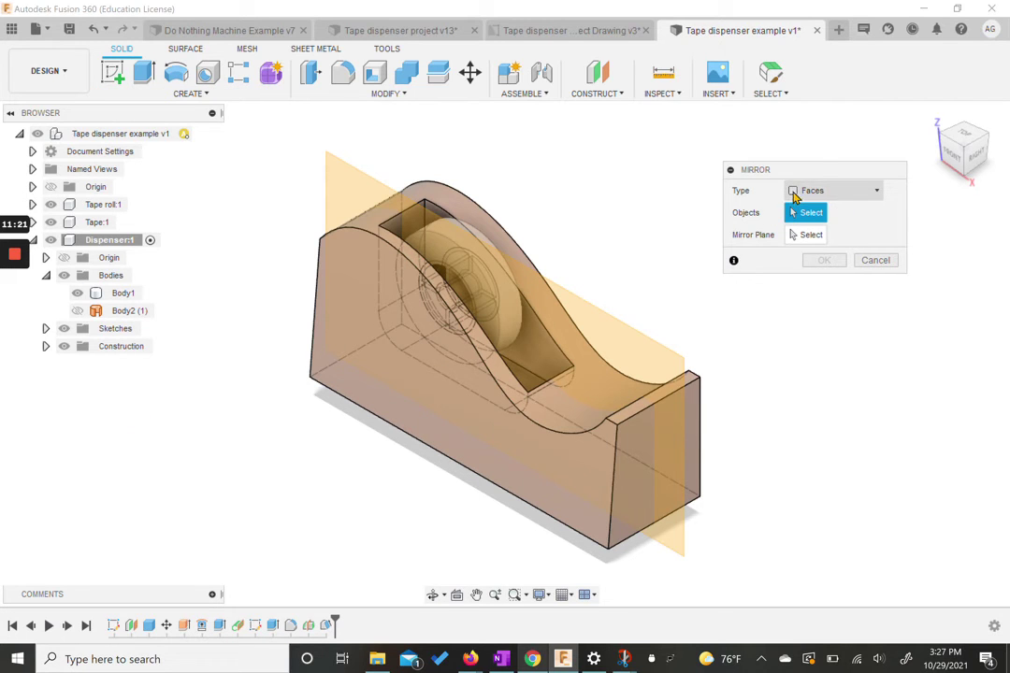
click(421, 398)
click(806, 235)
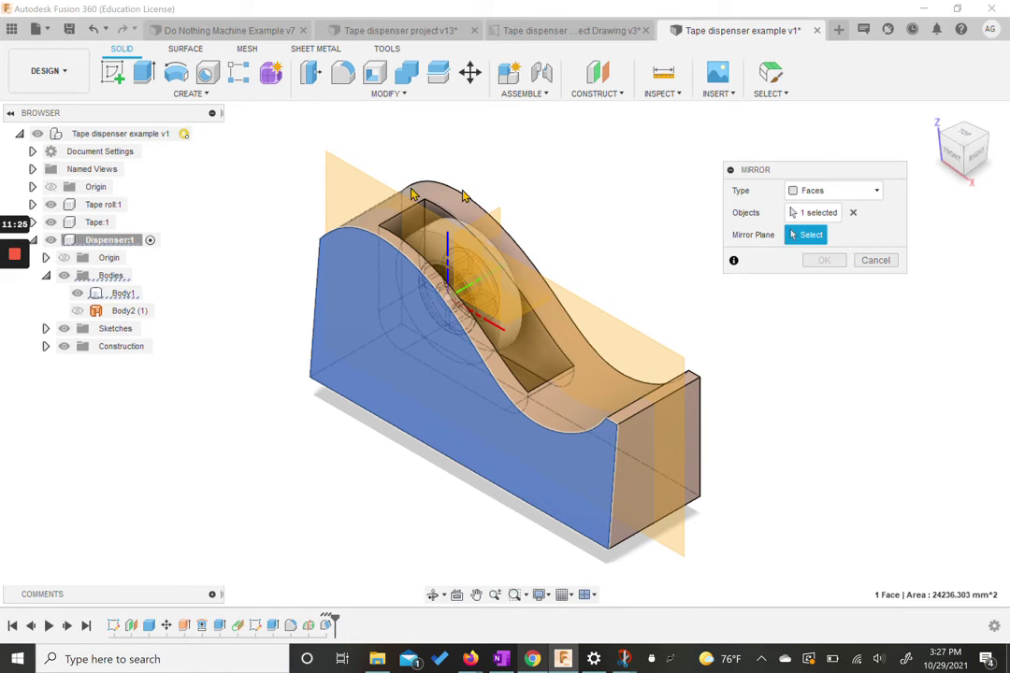
click(367, 195)
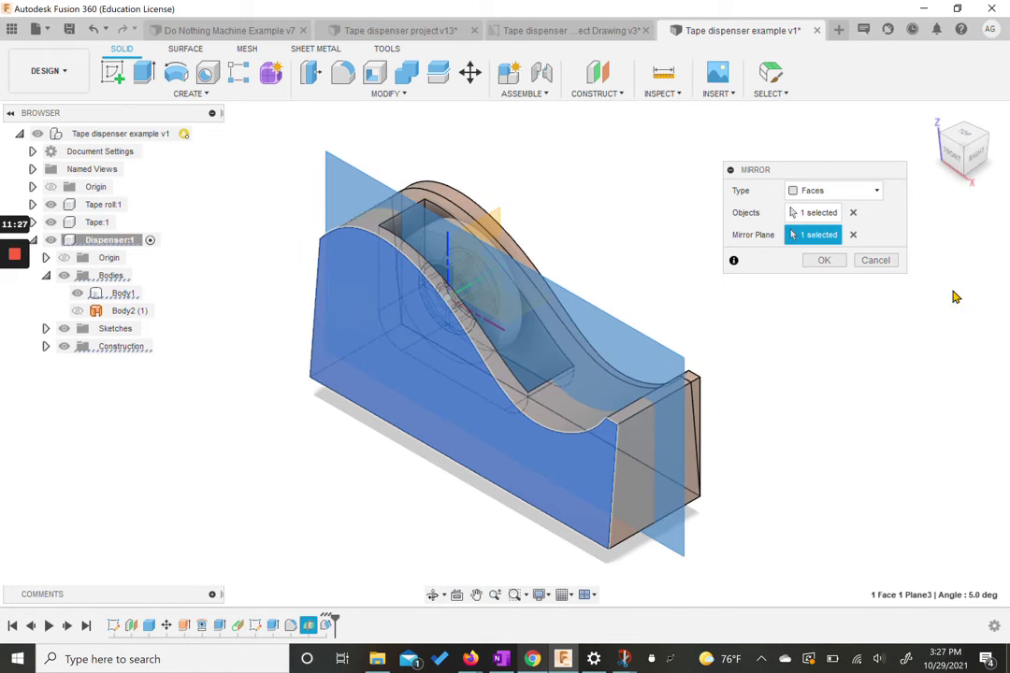
click(974, 151)
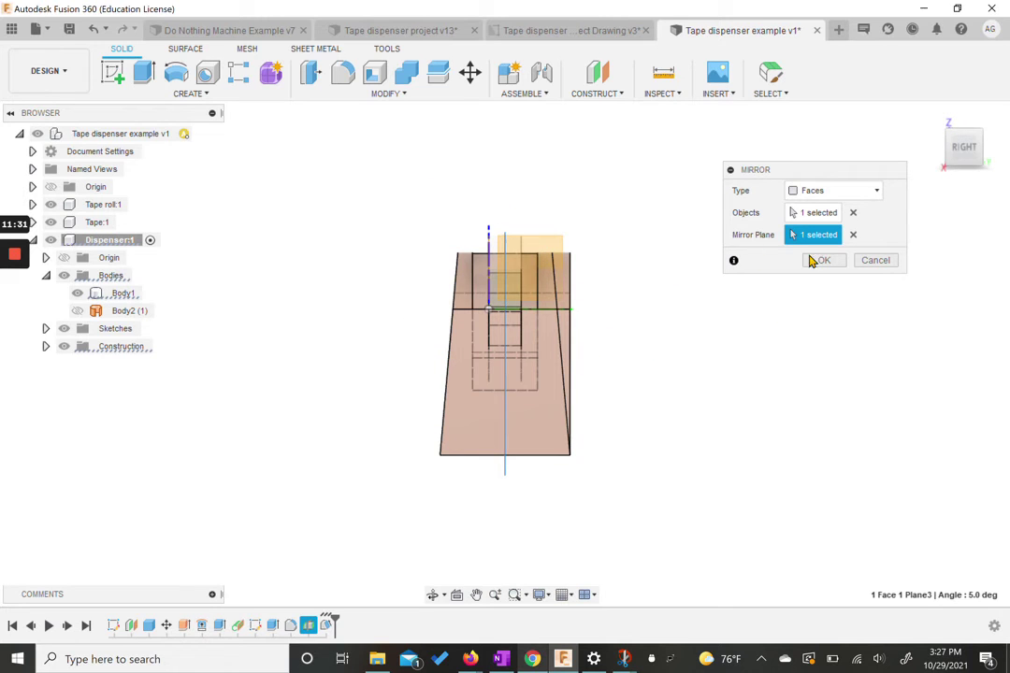
click(816, 261)
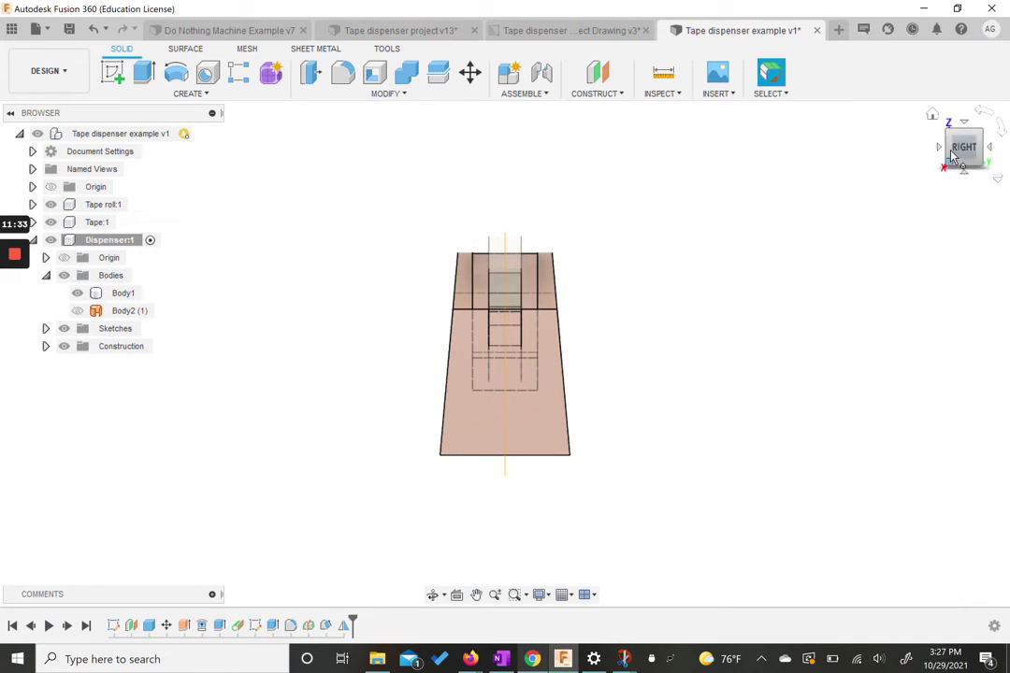
click(939, 124)
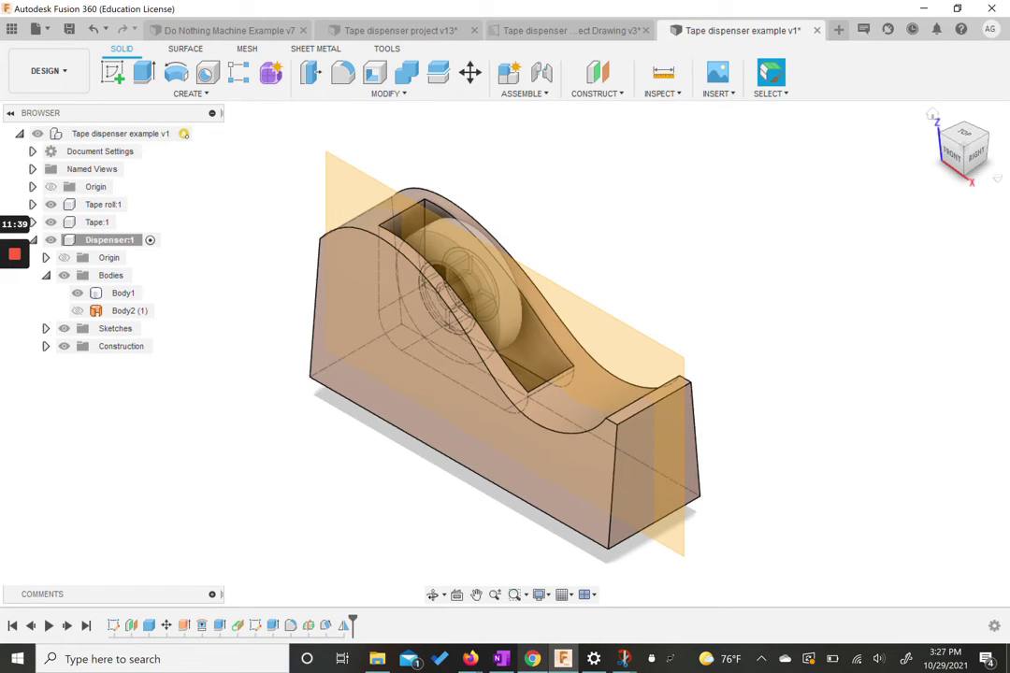
Step: Draft the front side face 5 degrees, pulling from the end face
click(395, 93)
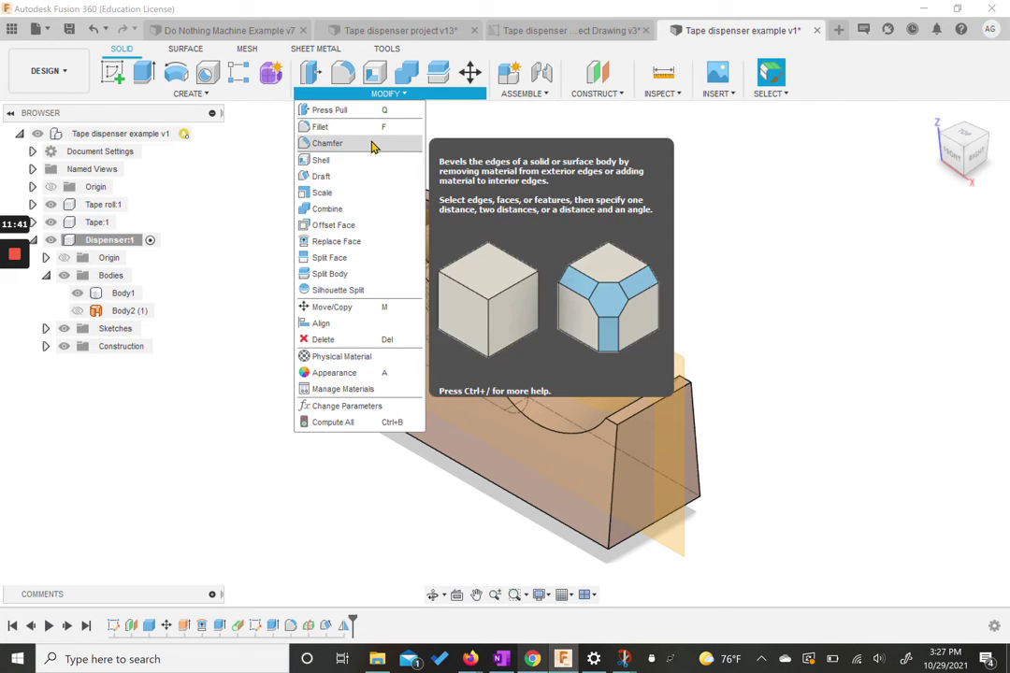
click(341, 185)
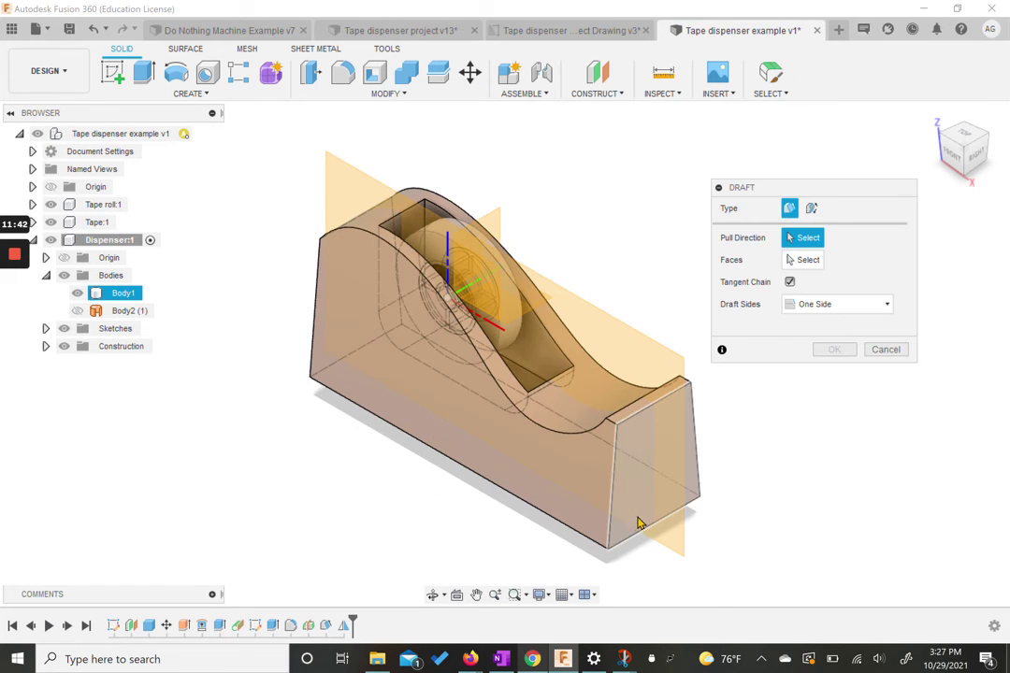
click(633, 517)
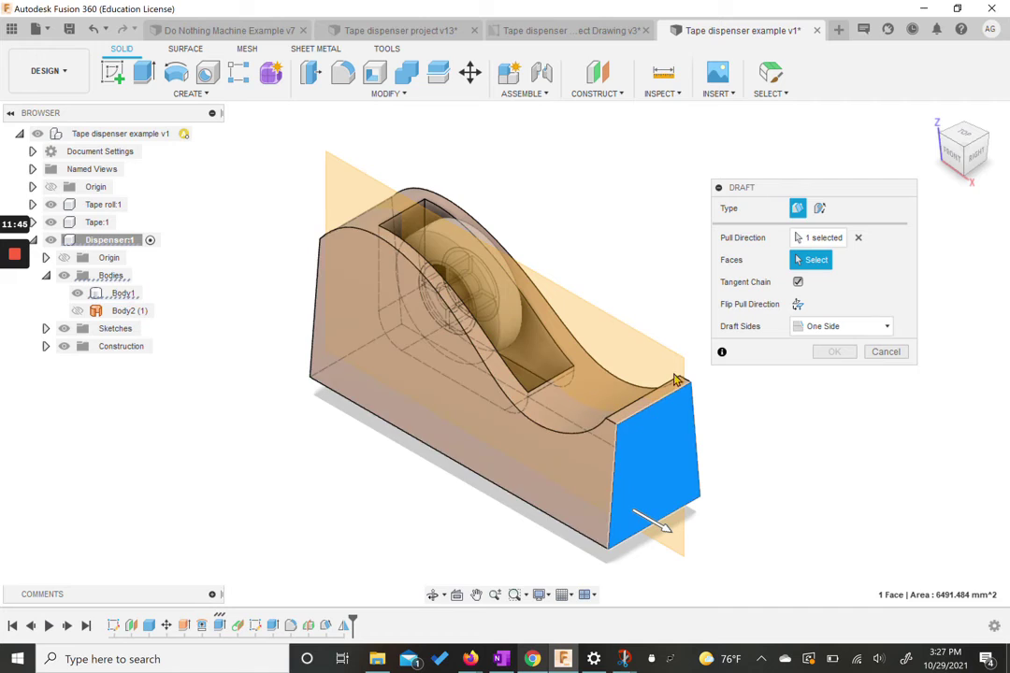
click(547, 475)
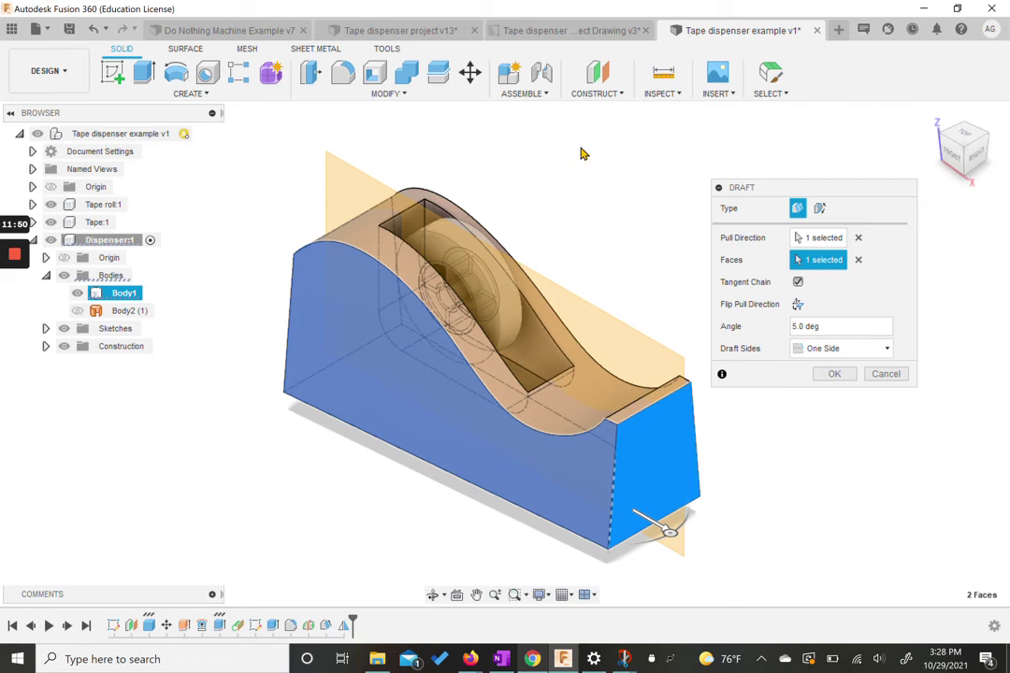
click(964, 135)
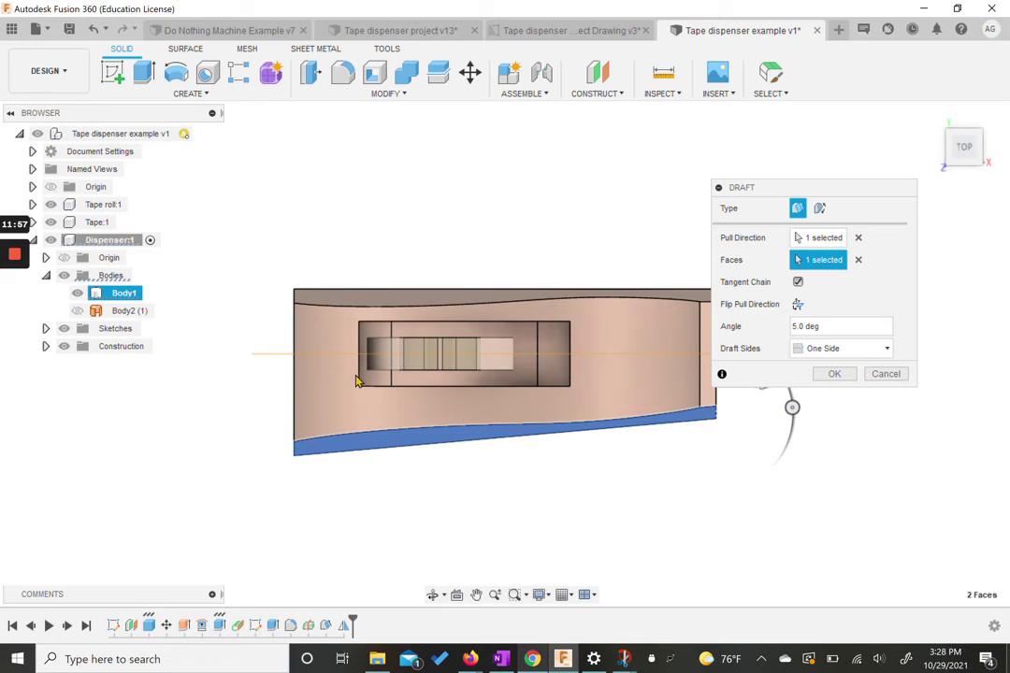
click(838, 374)
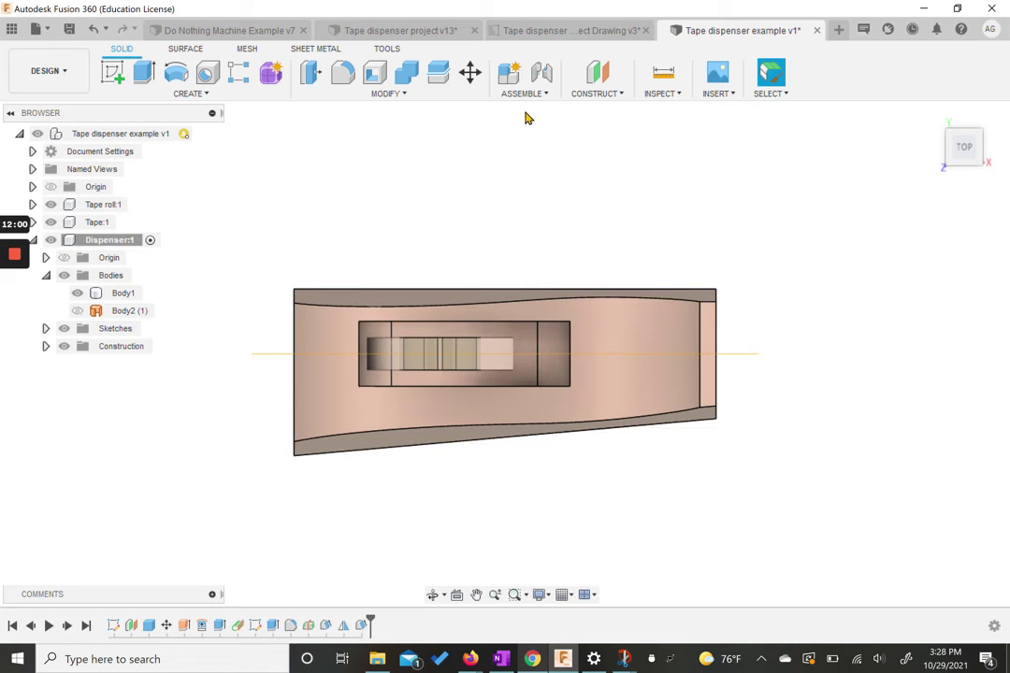
Step: Apply the same 5 degree draft to the opposite side face, then return home
click(366, 93)
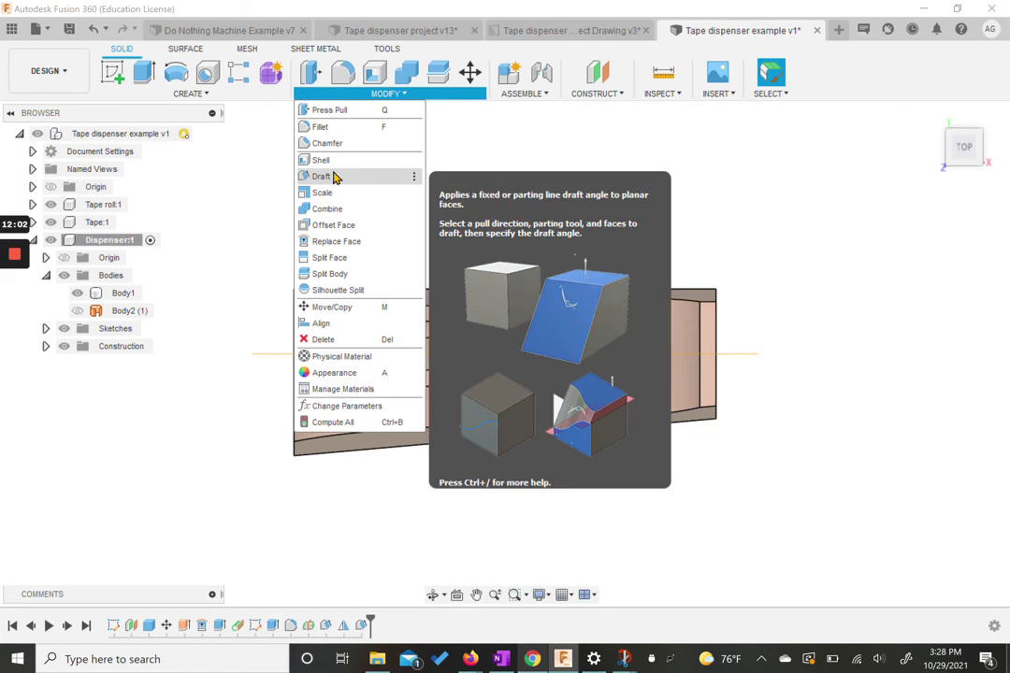
click(323, 176)
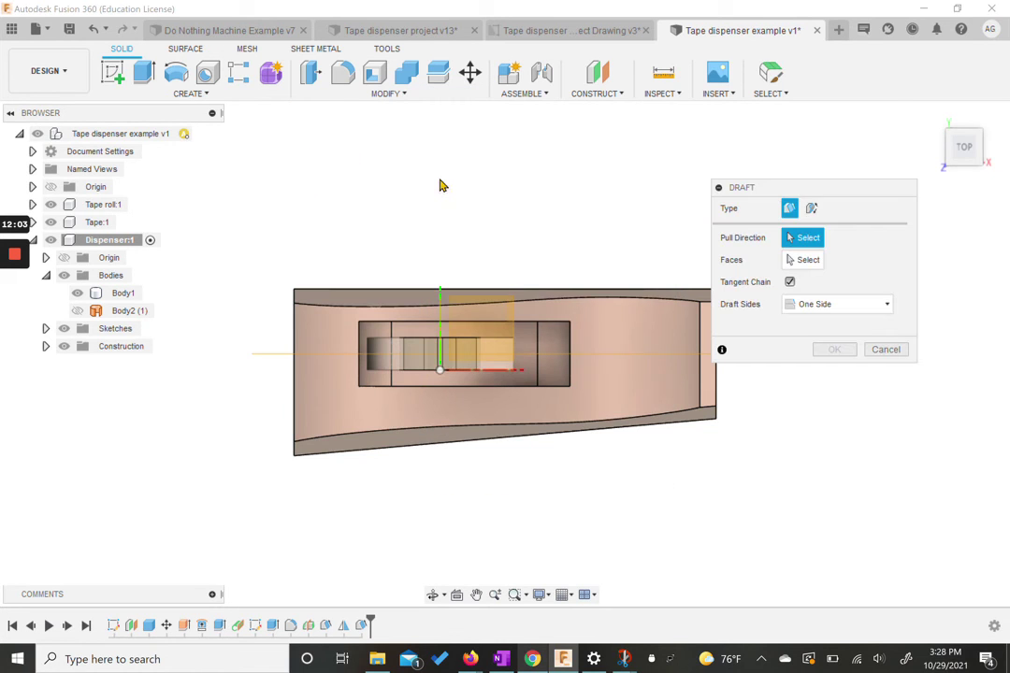
click(983, 136)
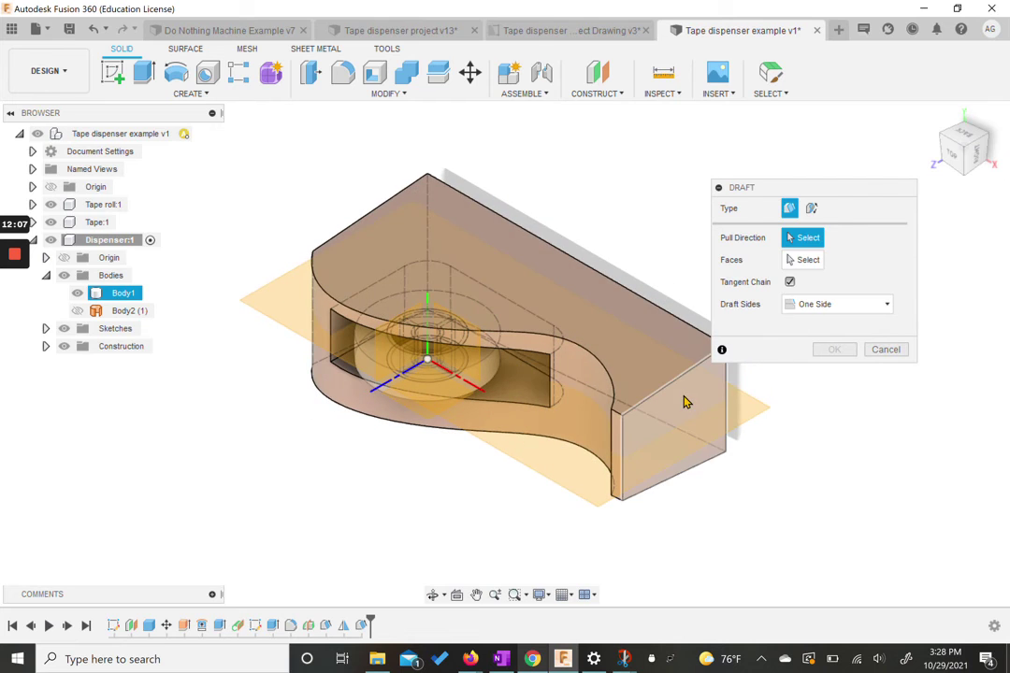
click(683, 403)
click(537, 283)
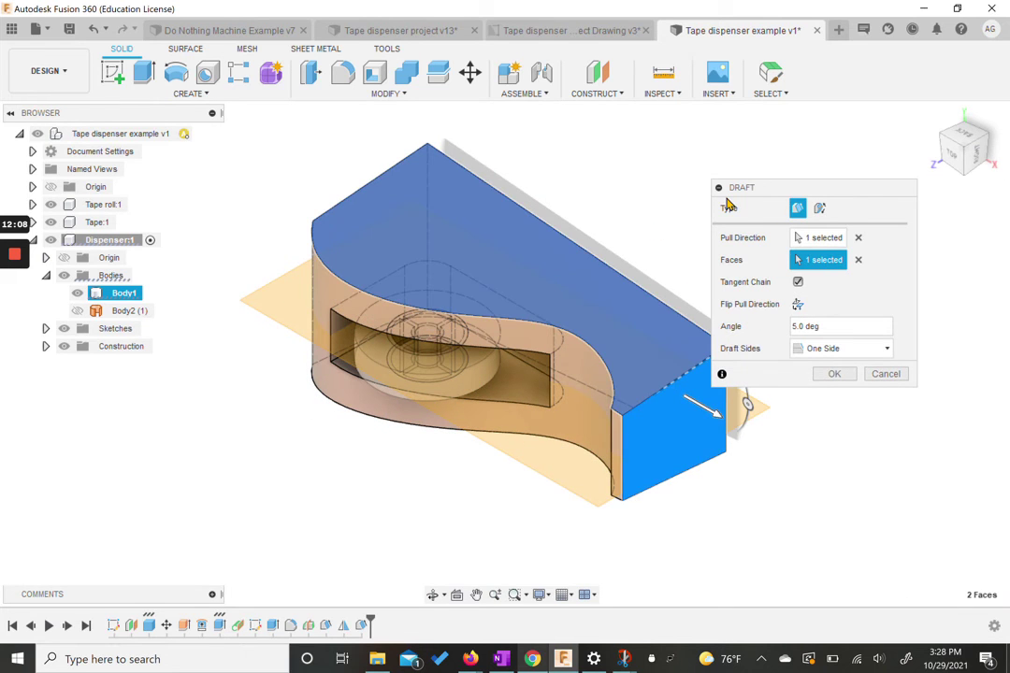
click(963, 136)
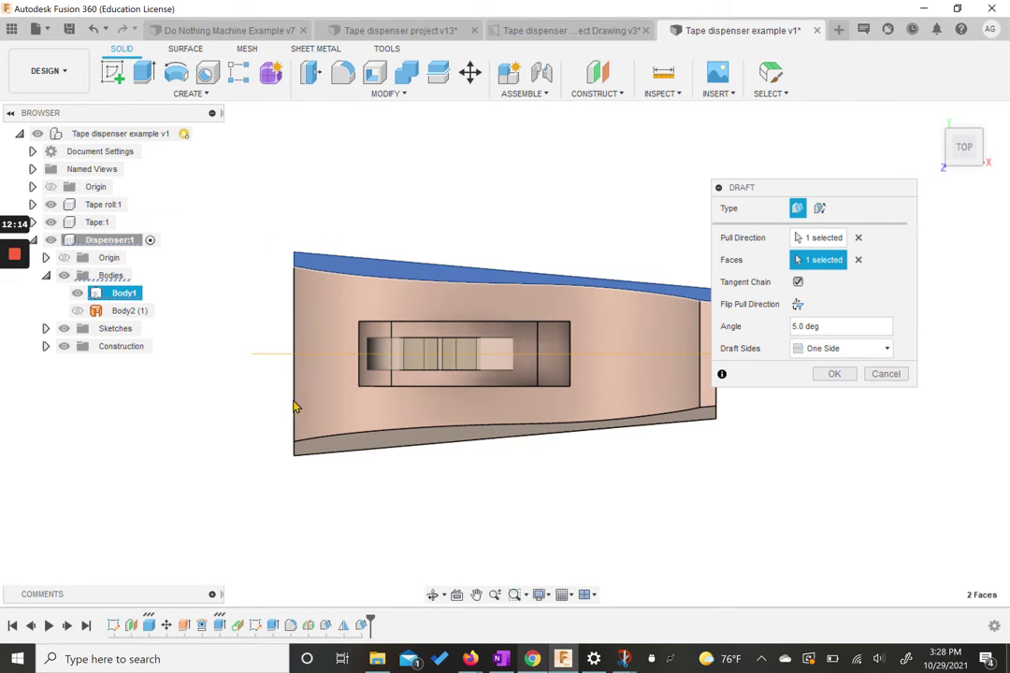
click(837, 375)
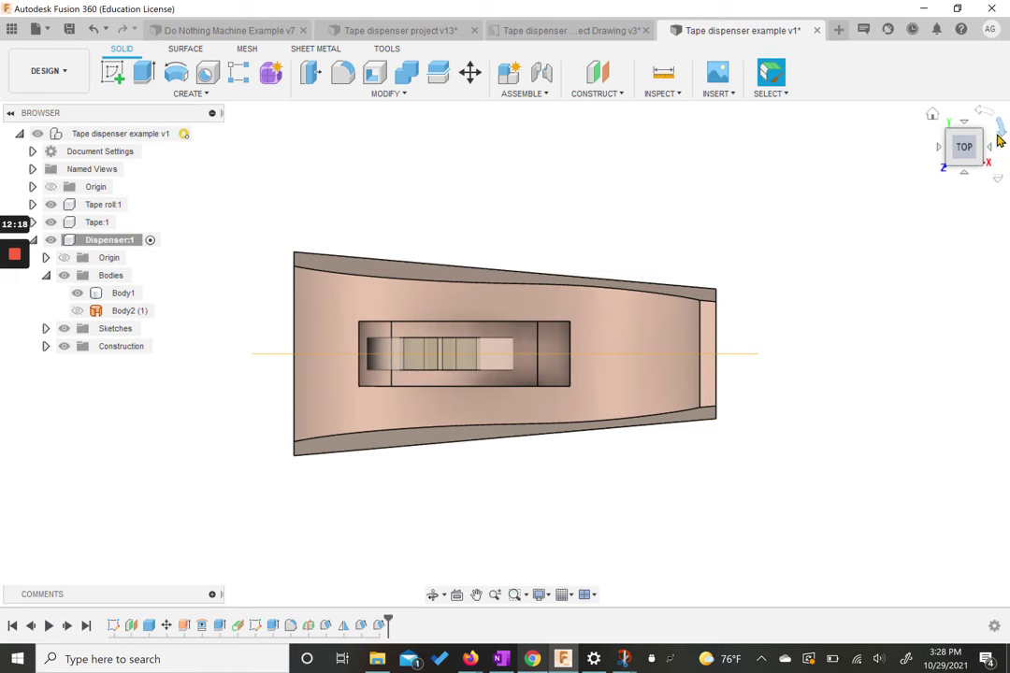
click(933, 116)
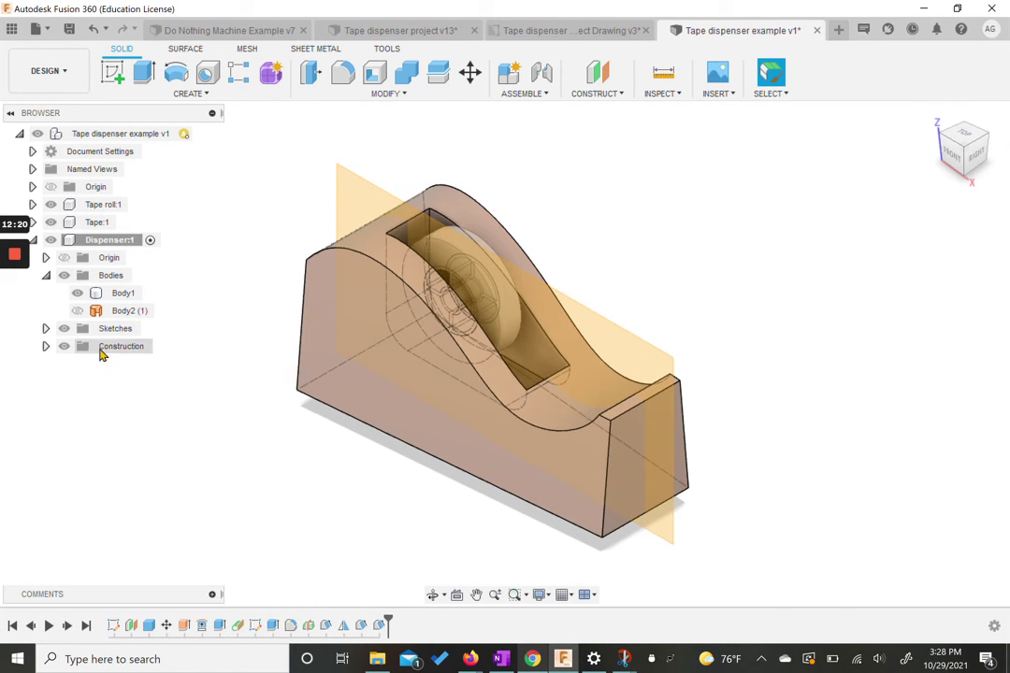
Step: Hide Plane3 under Construction, then collapse the Construction and Bodies folders
click(46, 347)
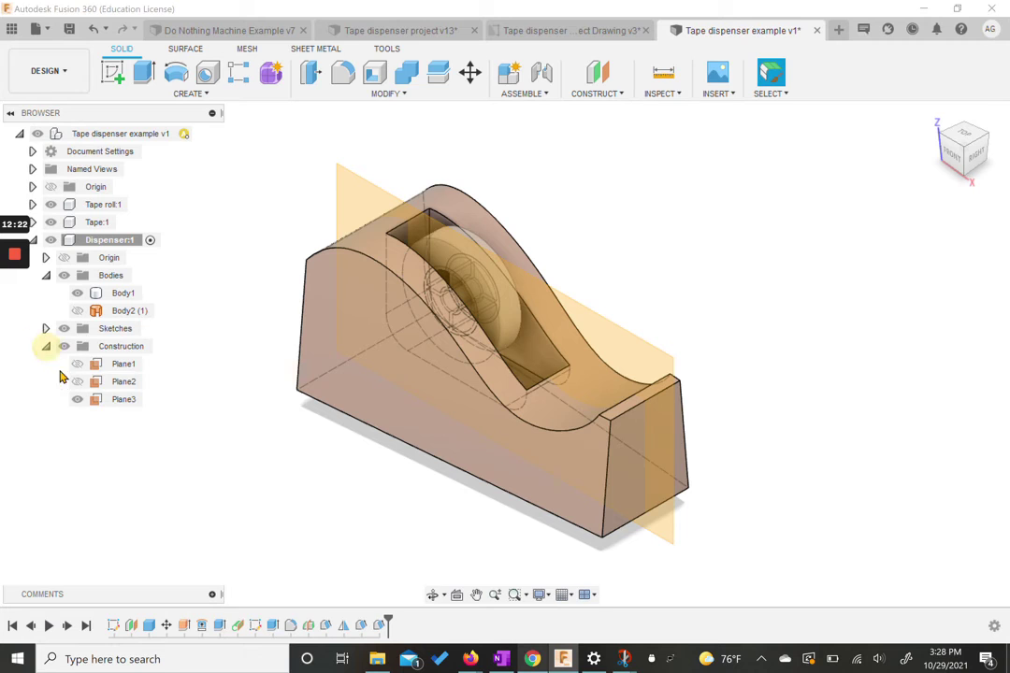
click(78, 399)
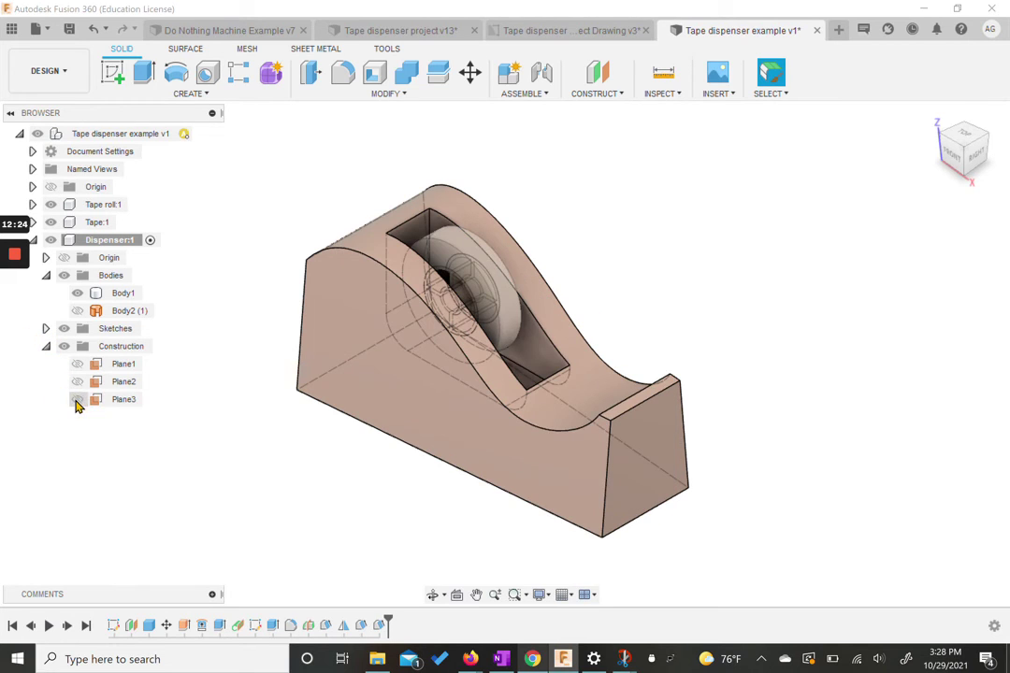
click(45, 346)
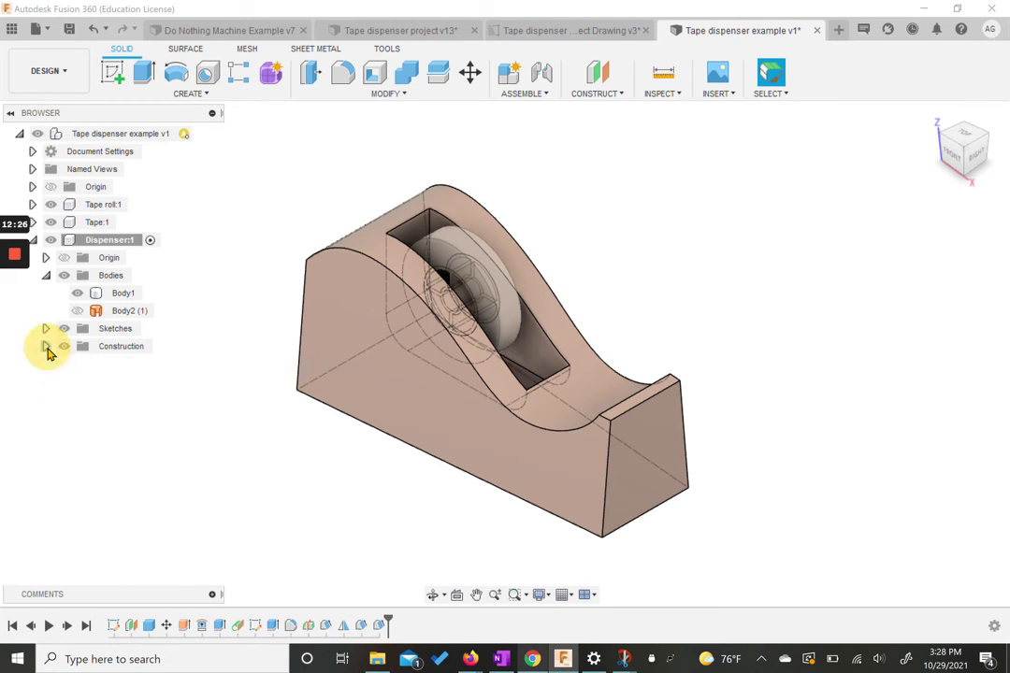
click(46, 275)
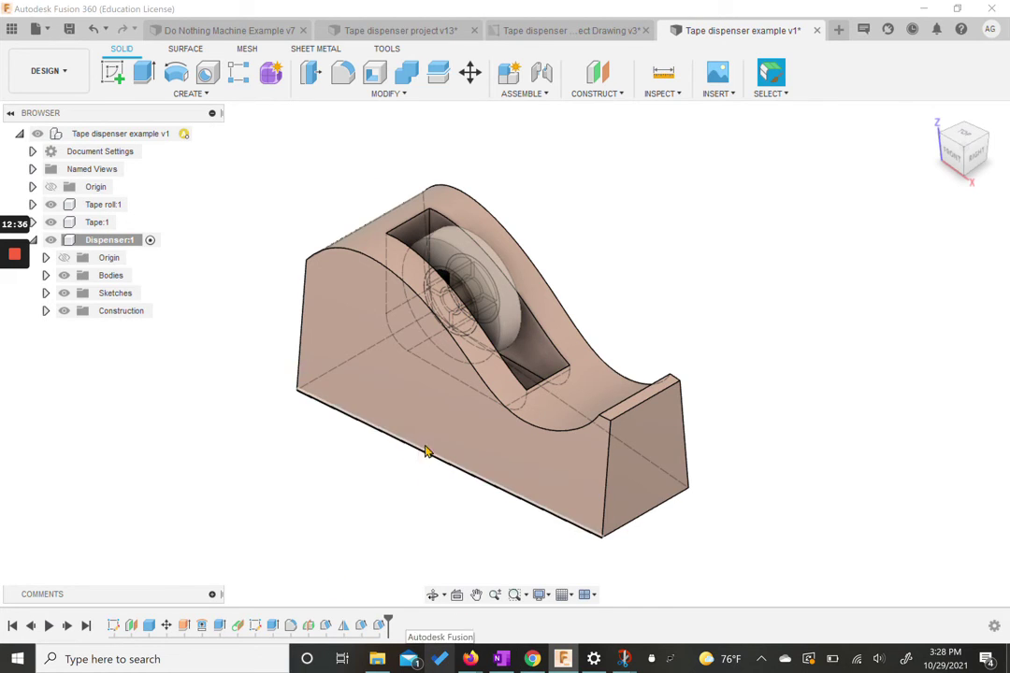
Step: Chamfer the dispenser's bottom edges by 15 mm and return to the home view
click(374, 94)
click(334, 141)
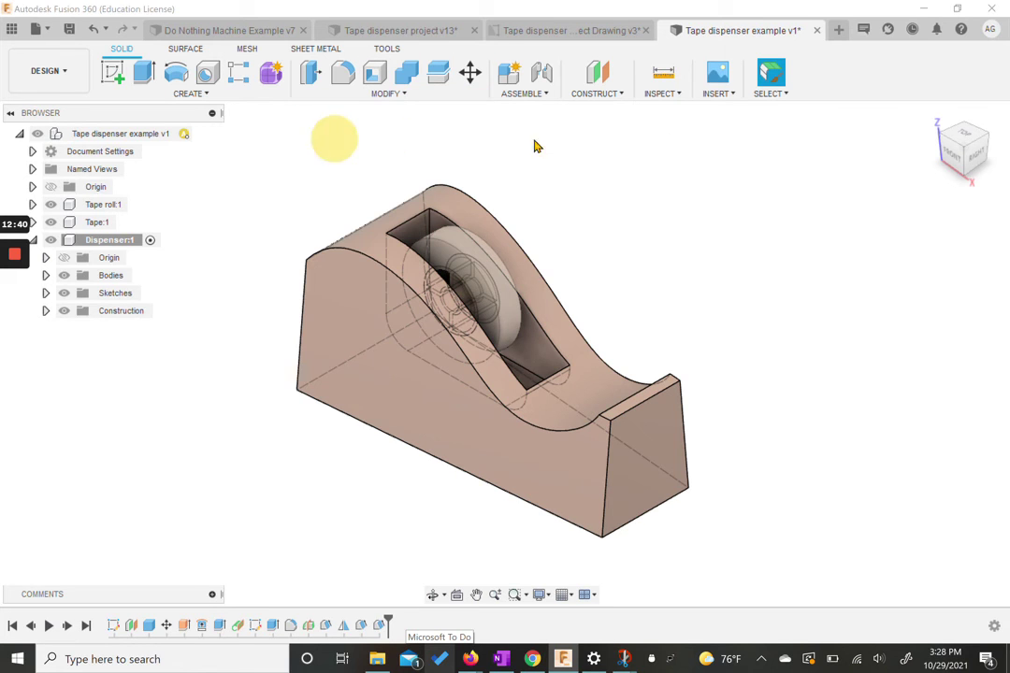
click(969, 168)
click(476, 443)
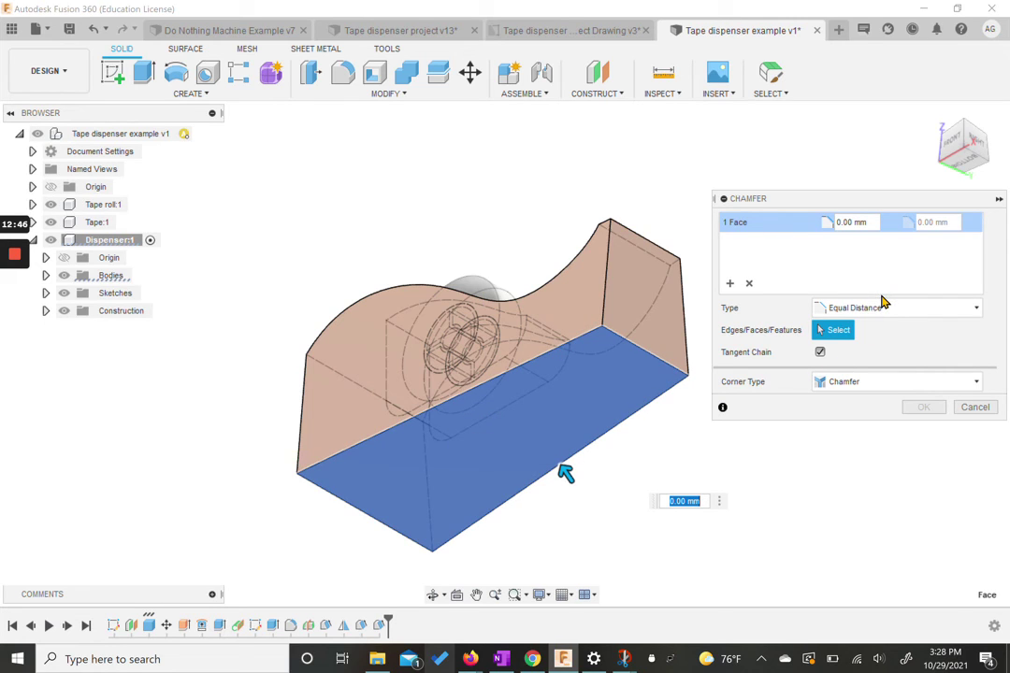
text(15)
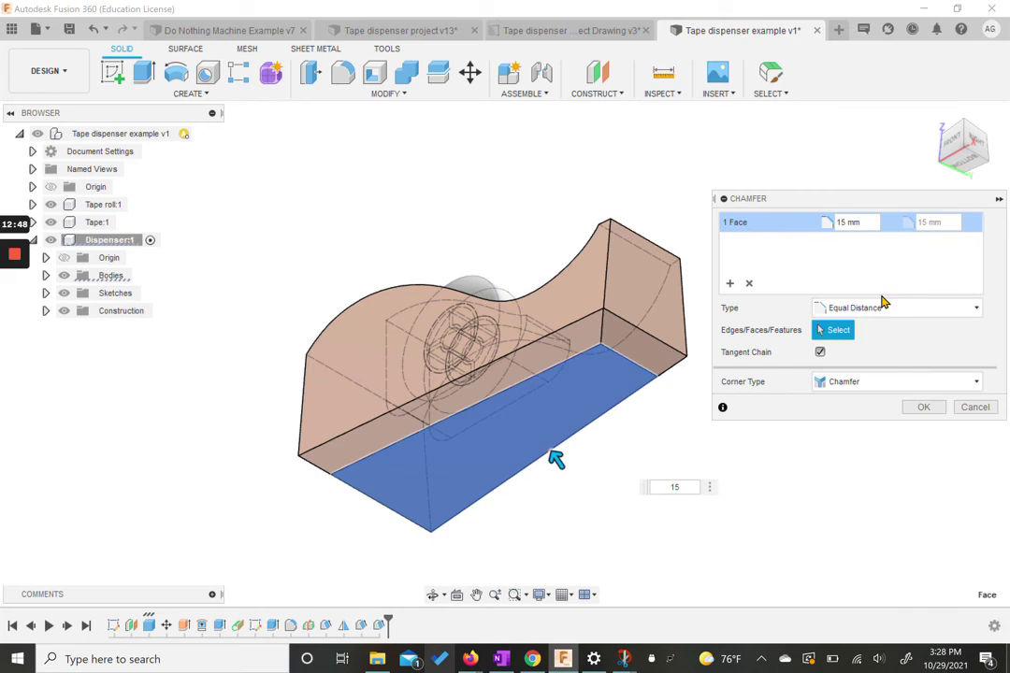
click(922, 407)
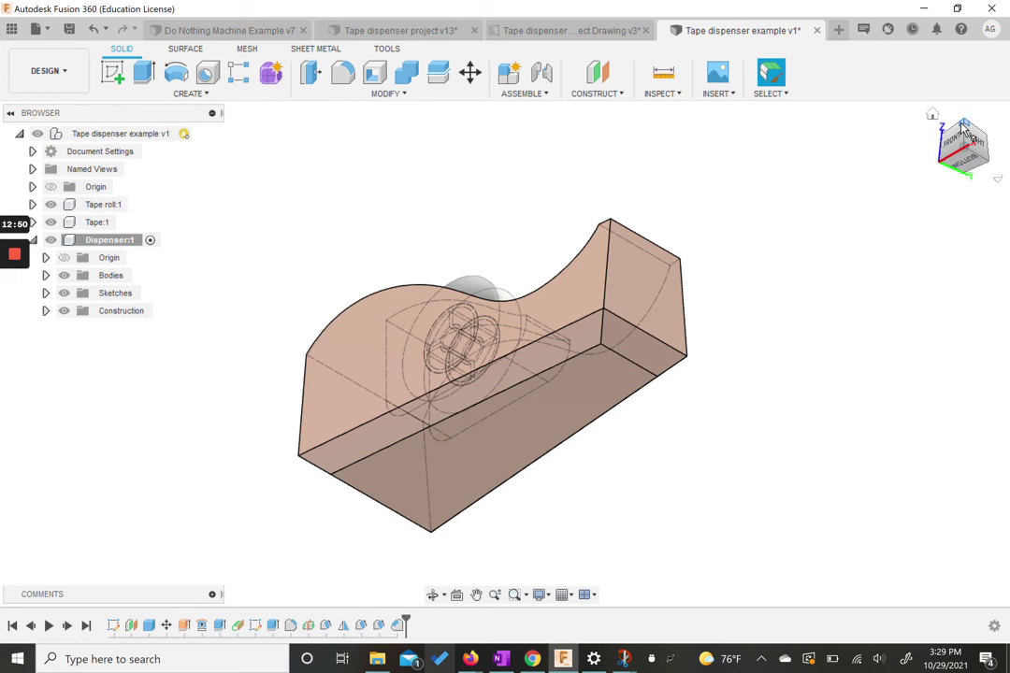
click(932, 117)
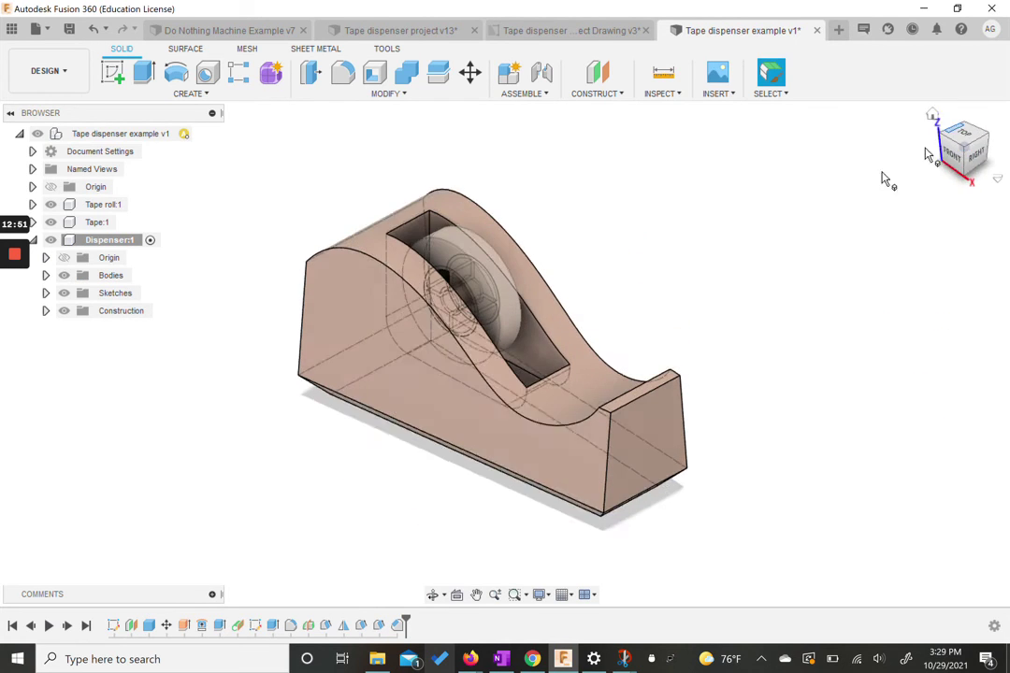
Step: Fillet both curved top edges of the dispenser with a 10 mm radius
click(343, 72)
click(360, 256)
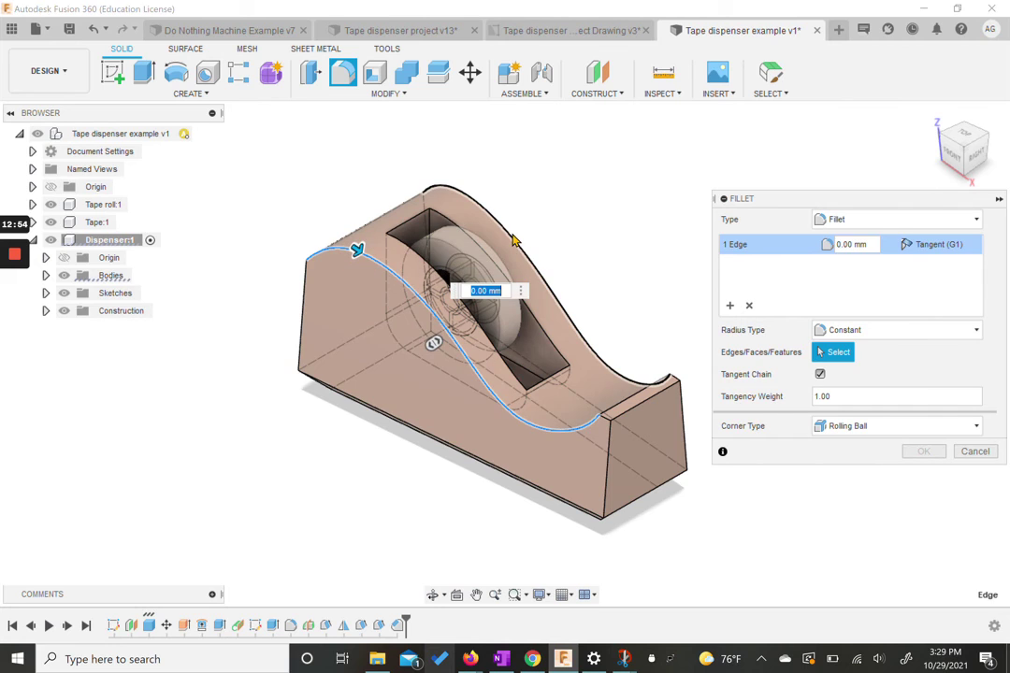
click(514, 225)
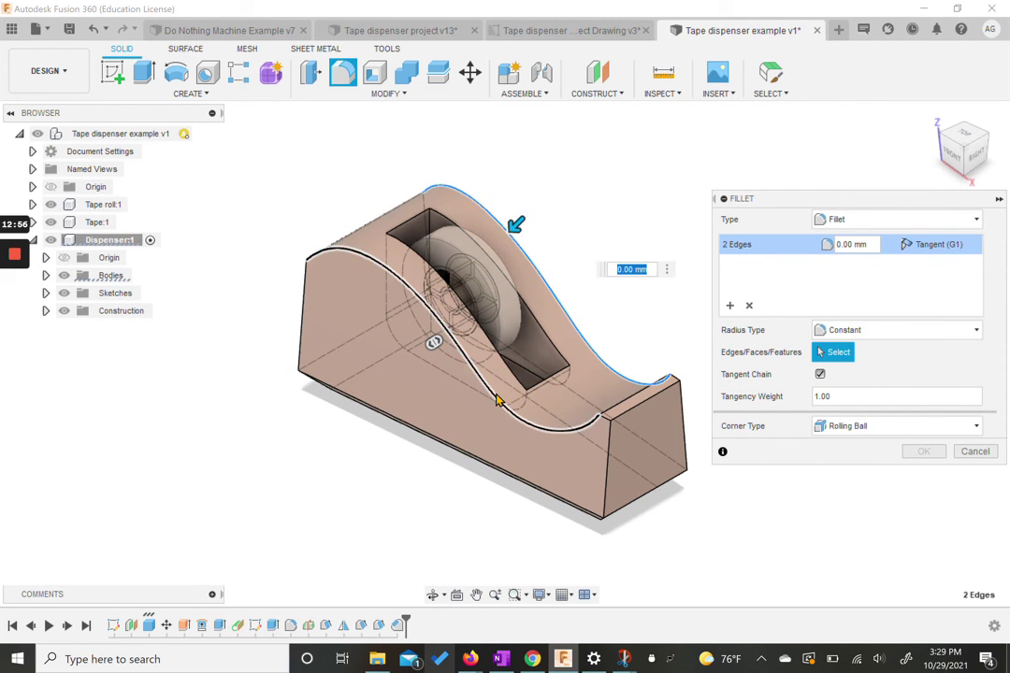
text(10)
key(Return)
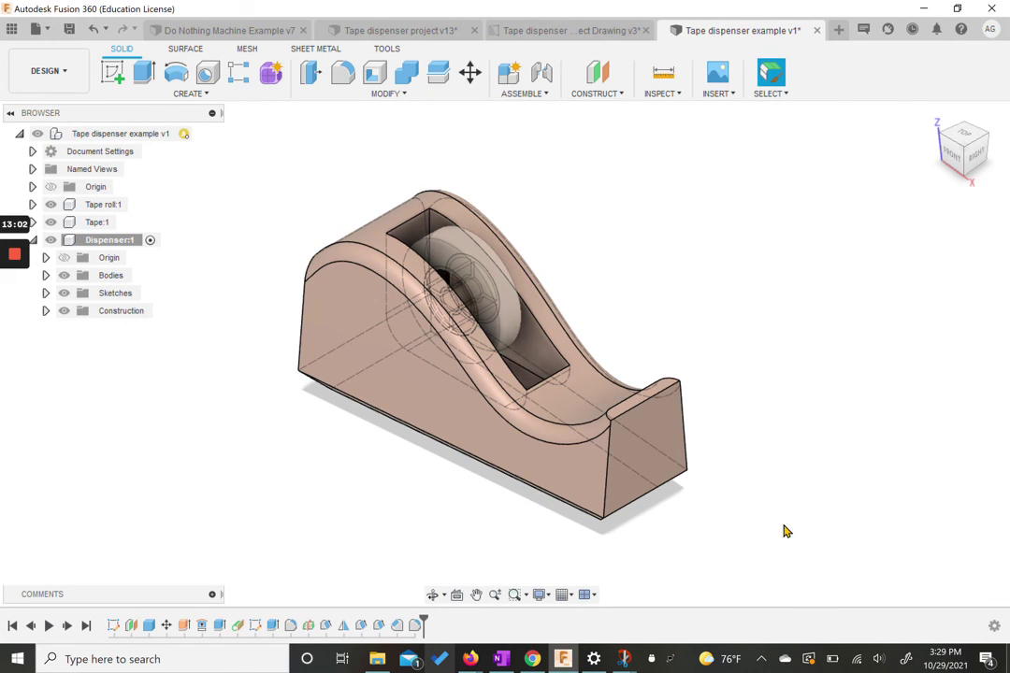
Step: Switch the visual style to Shaded with Visible Edges Only
click(541, 595)
mouse_move(658, 462)
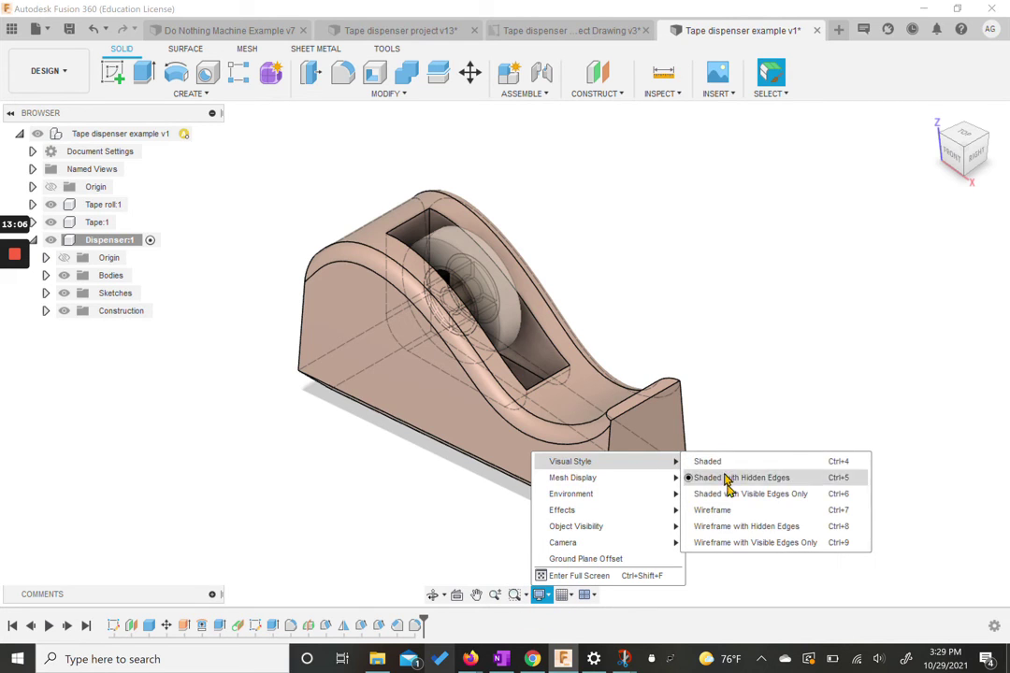
click(728, 499)
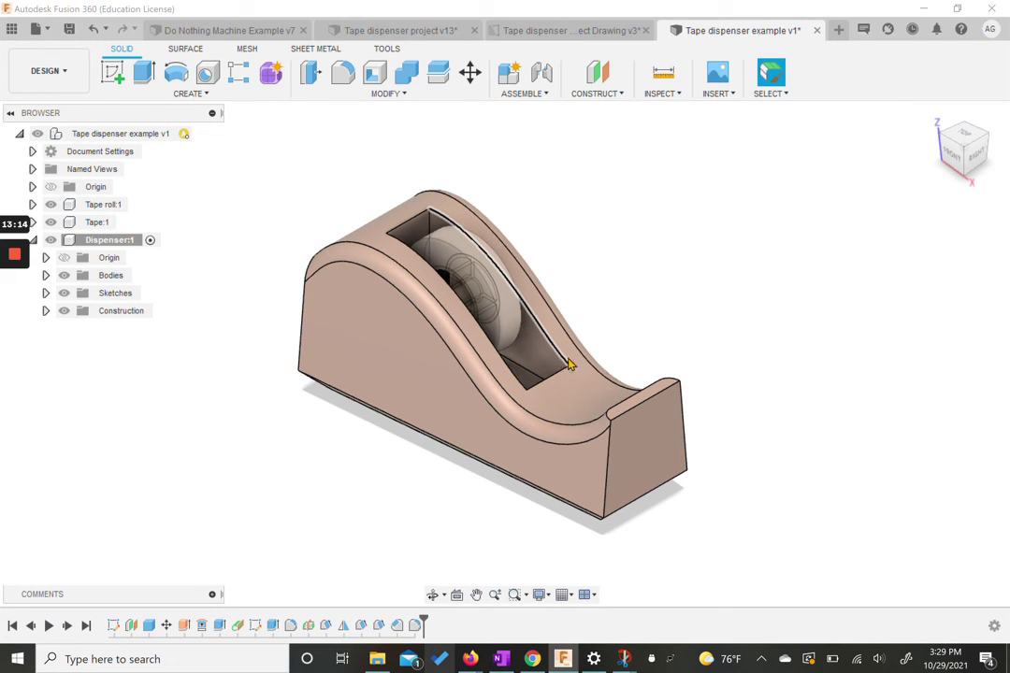
Step: Create an offset plane at -30 mm from the dispenser's bottom face, checked from Front view
drag(965, 148, 966, 145)
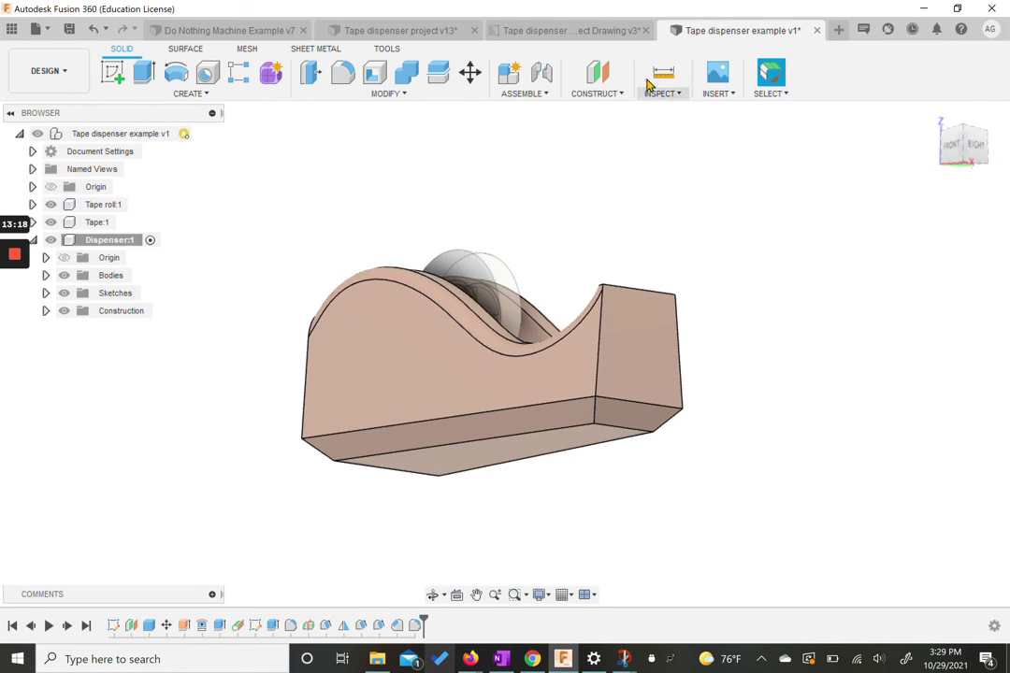
click(598, 72)
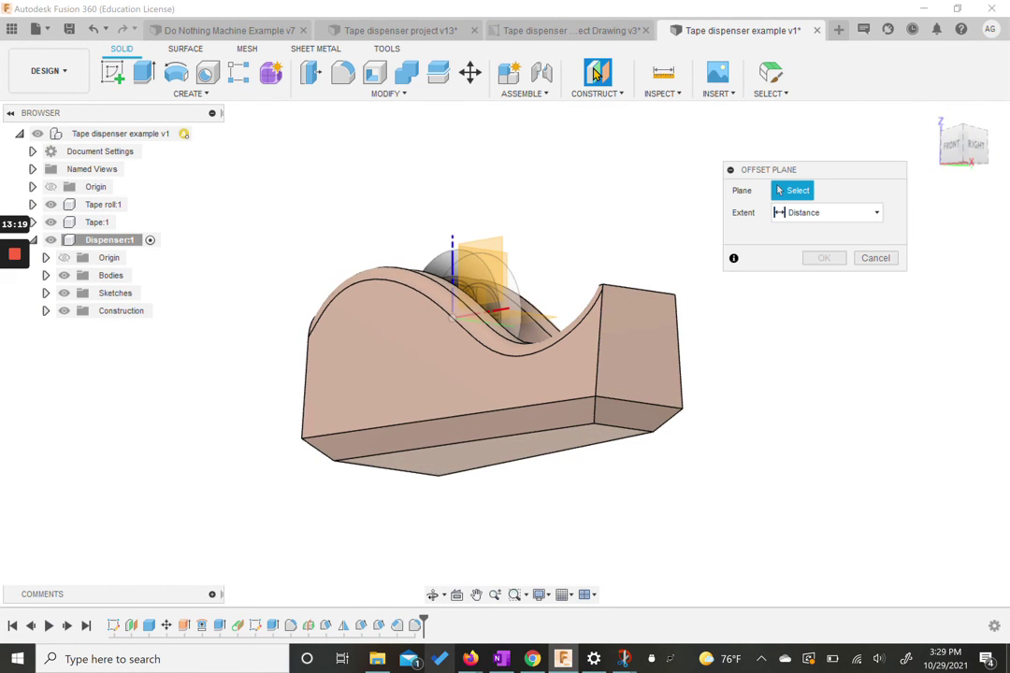
click(496, 462)
drag(500, 462, 505, 388)
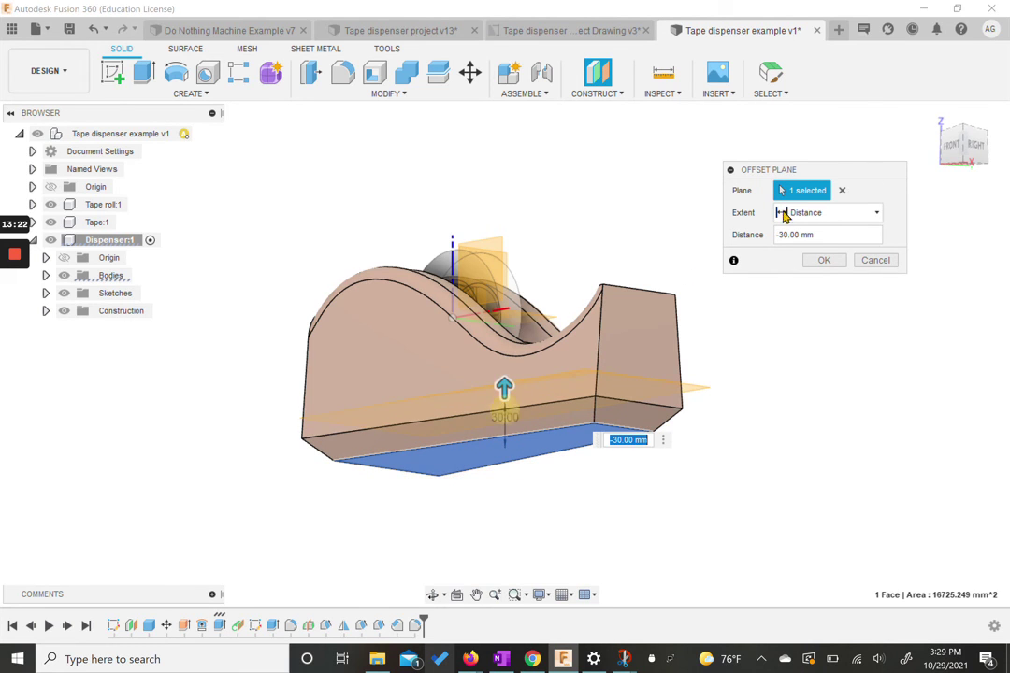
shift+middle_drag(806, 117, 830, 375)
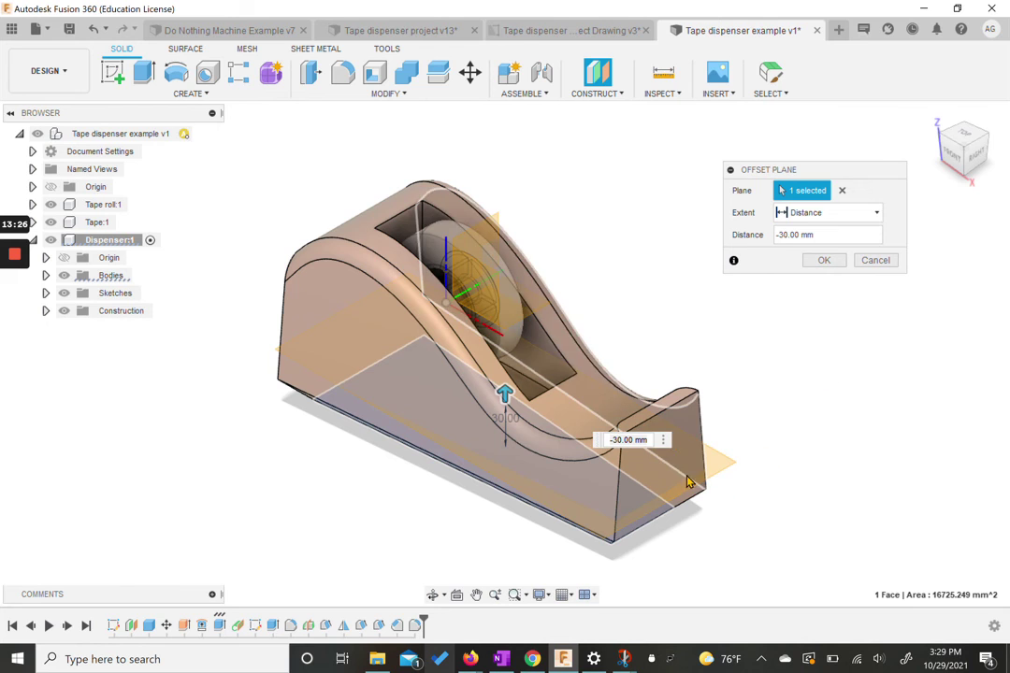
click(954, 150)
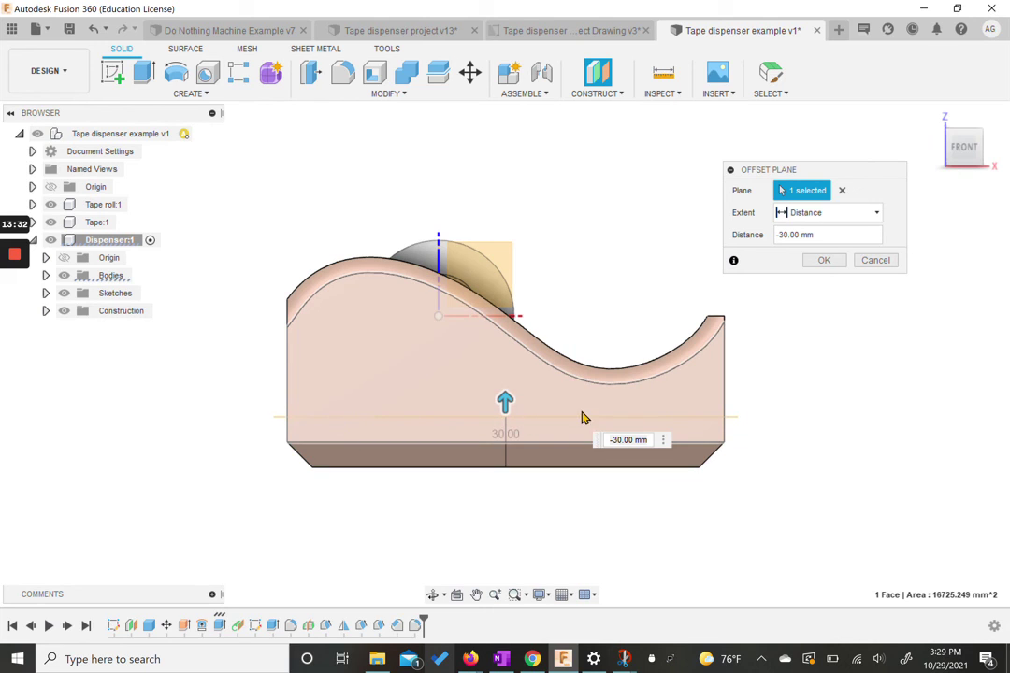
click(827, 265)
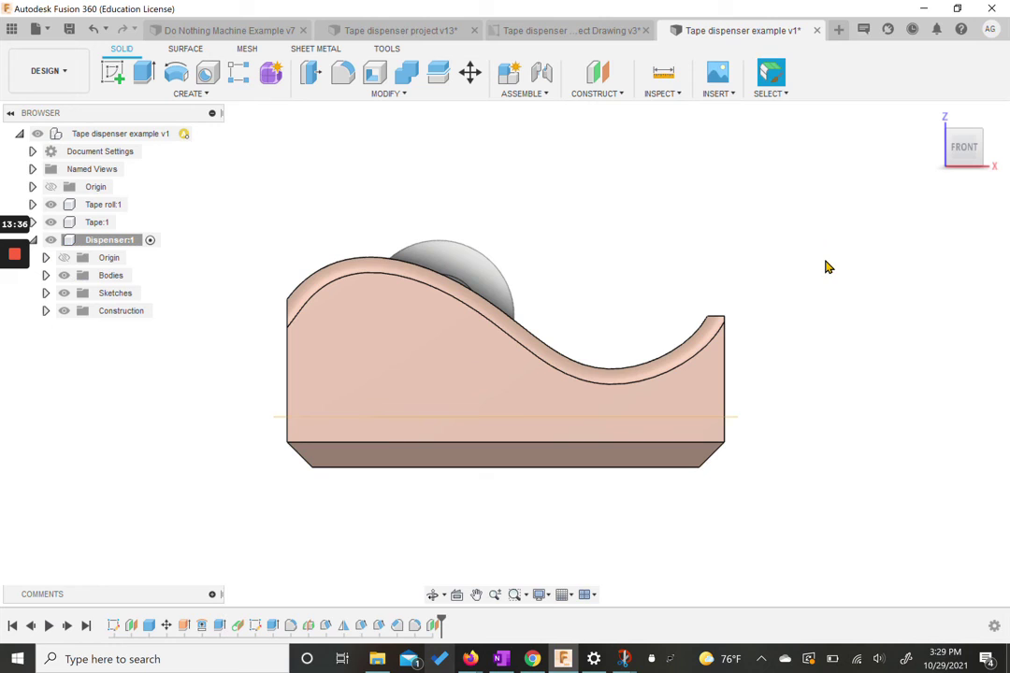
Step: Split the dispenser body with the offset plane, then hide Plane4
click(438, 74)
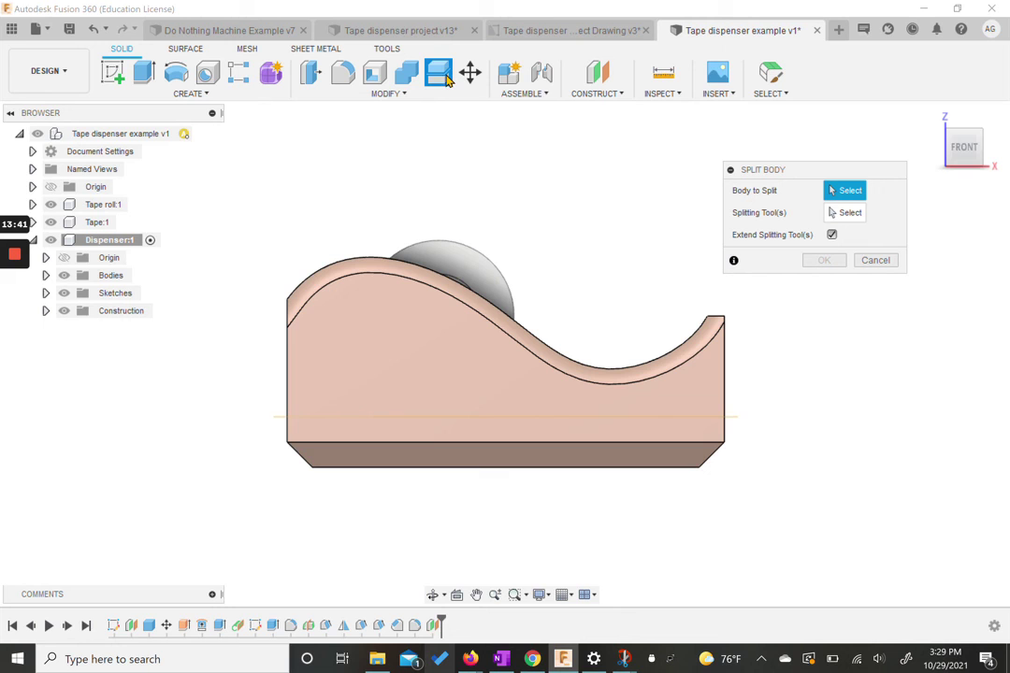
click(988, 139)
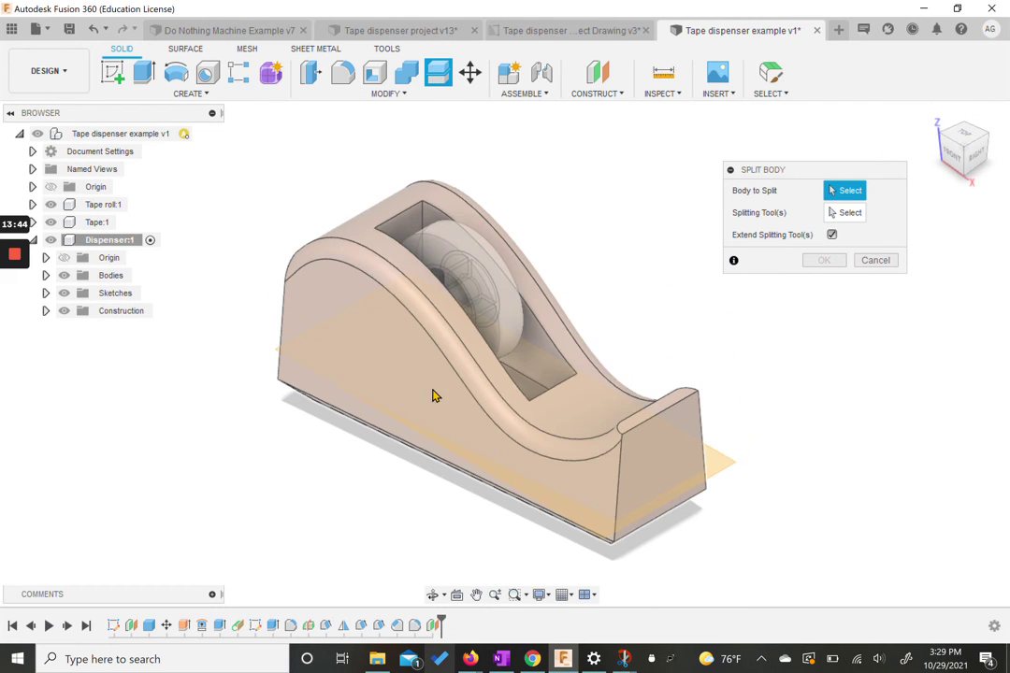
click(433, 396)
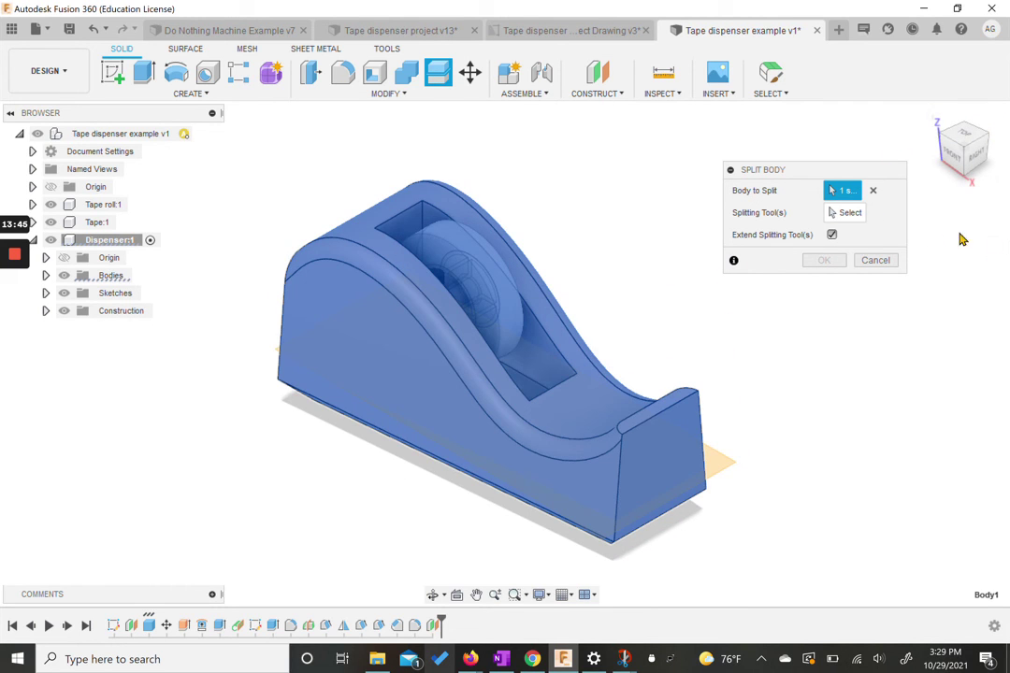
click(848, 213)
click(731, 470)
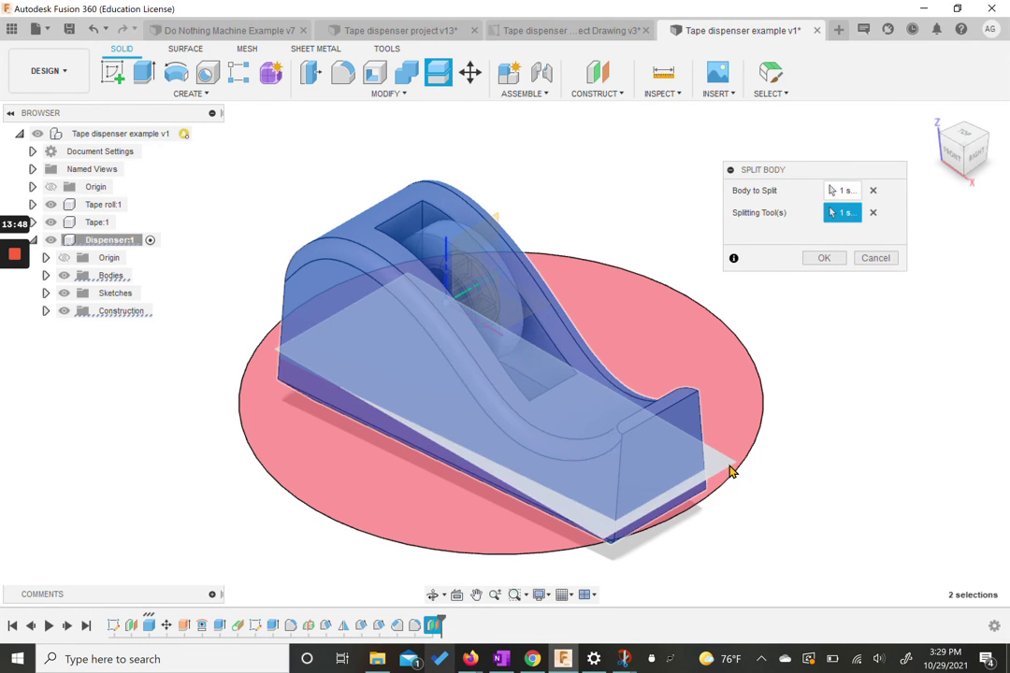
click(824, 258)
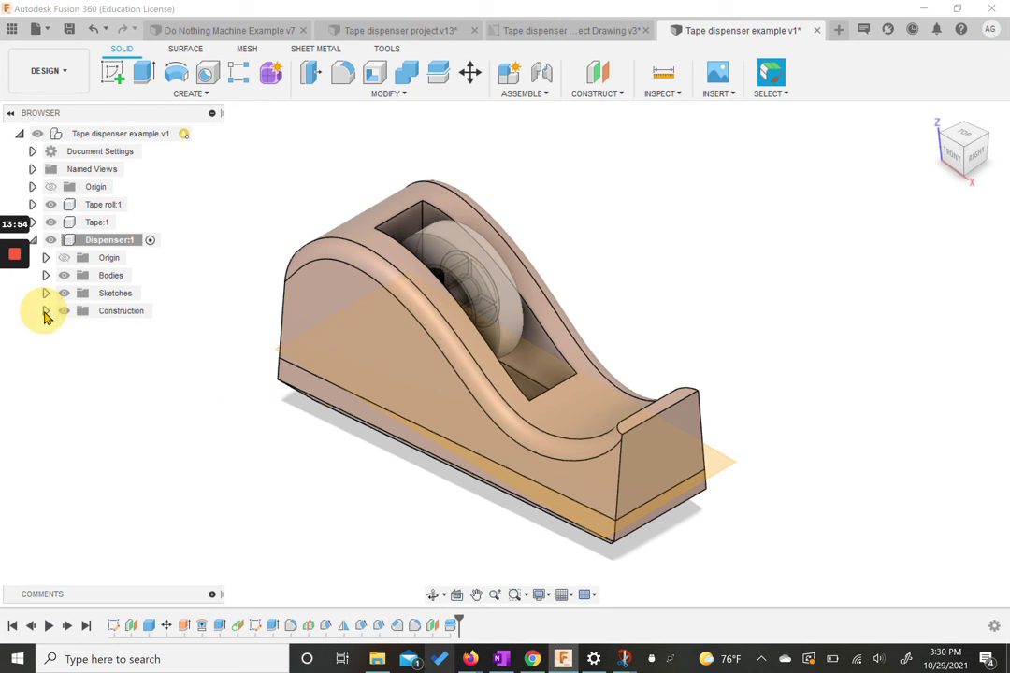
click(46, 310)
click(76, 382)
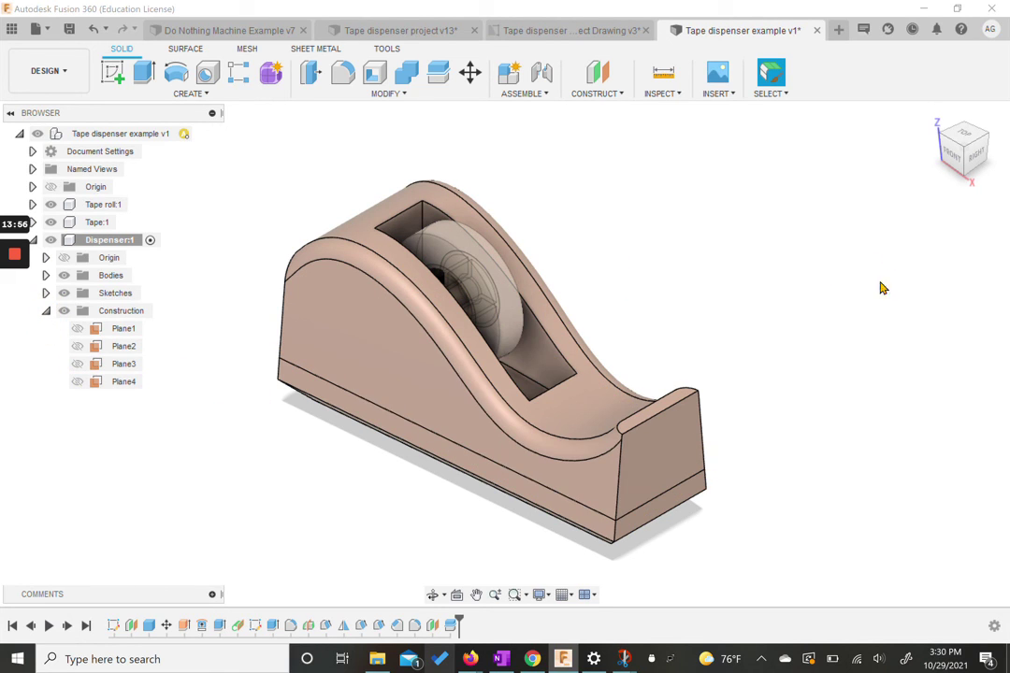
Step: Convert Body3, the lower split piece, into a component via Create Components from Bodies
click(46, 311)
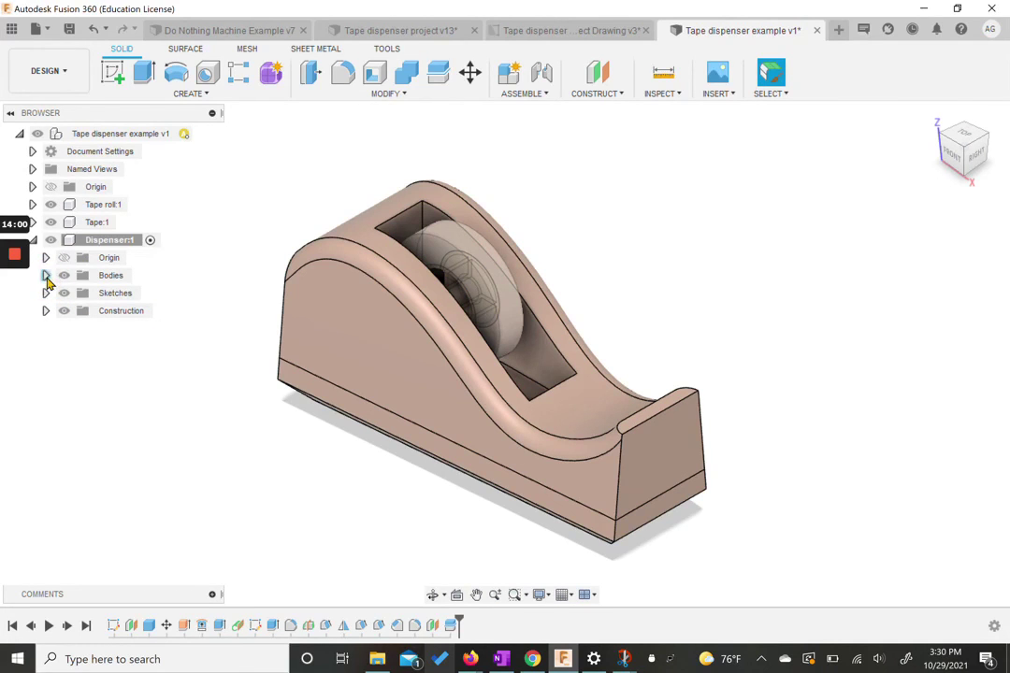
click(46, 276)
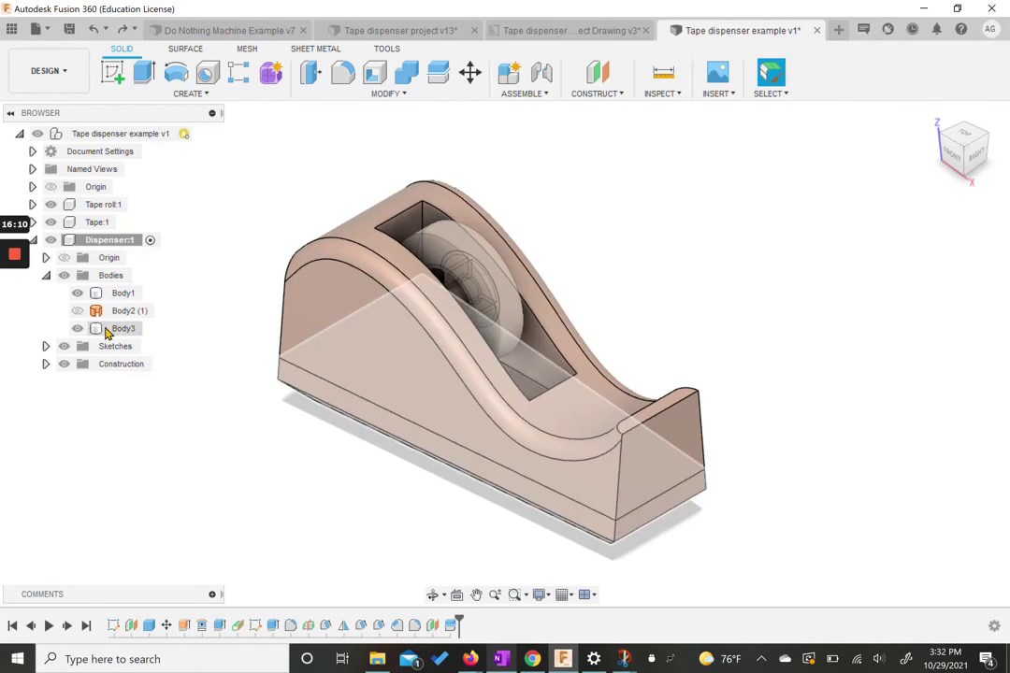
right_click(109, 333)
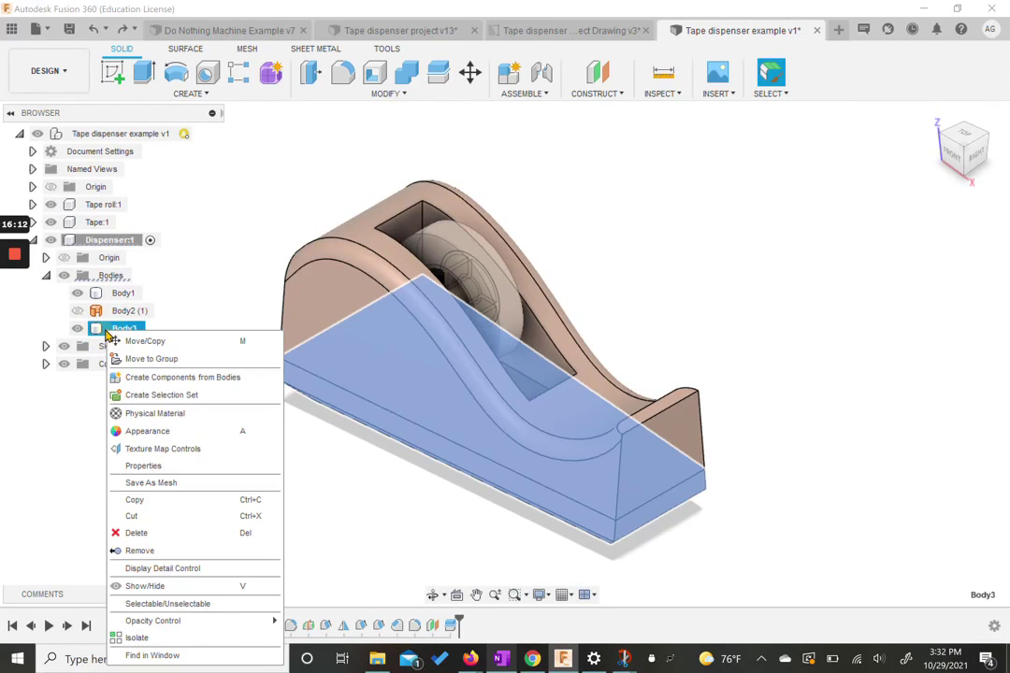
click(147, 378)
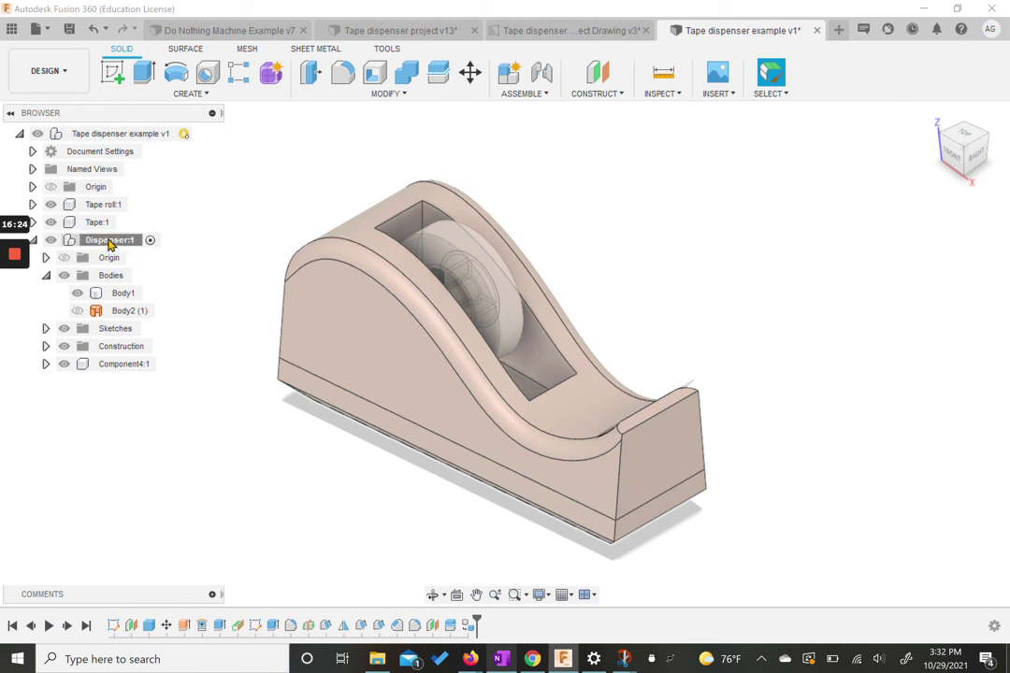
Step: Rename the Dispenser component to 'Dispenser Top'
click(110, 240)
click(110, 240)
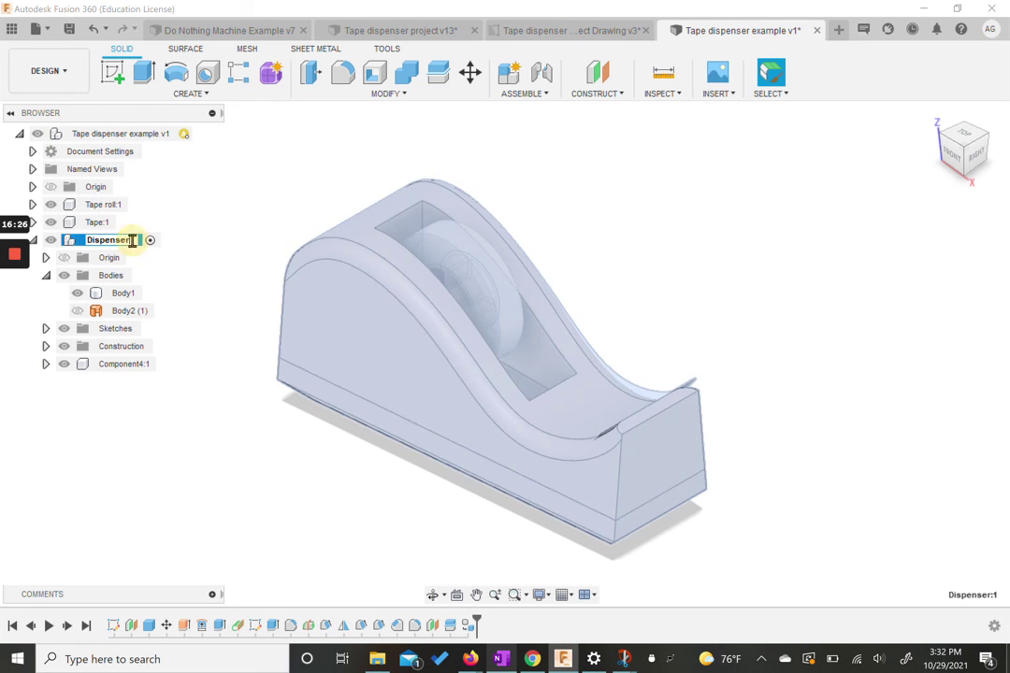
text(Top)
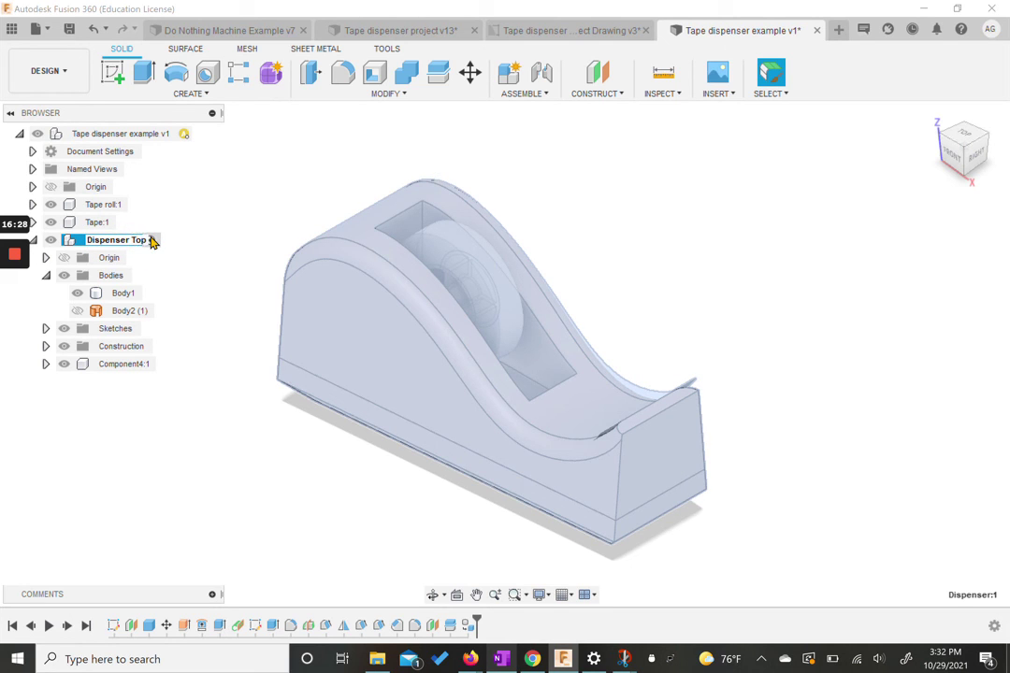
click(138, 412)
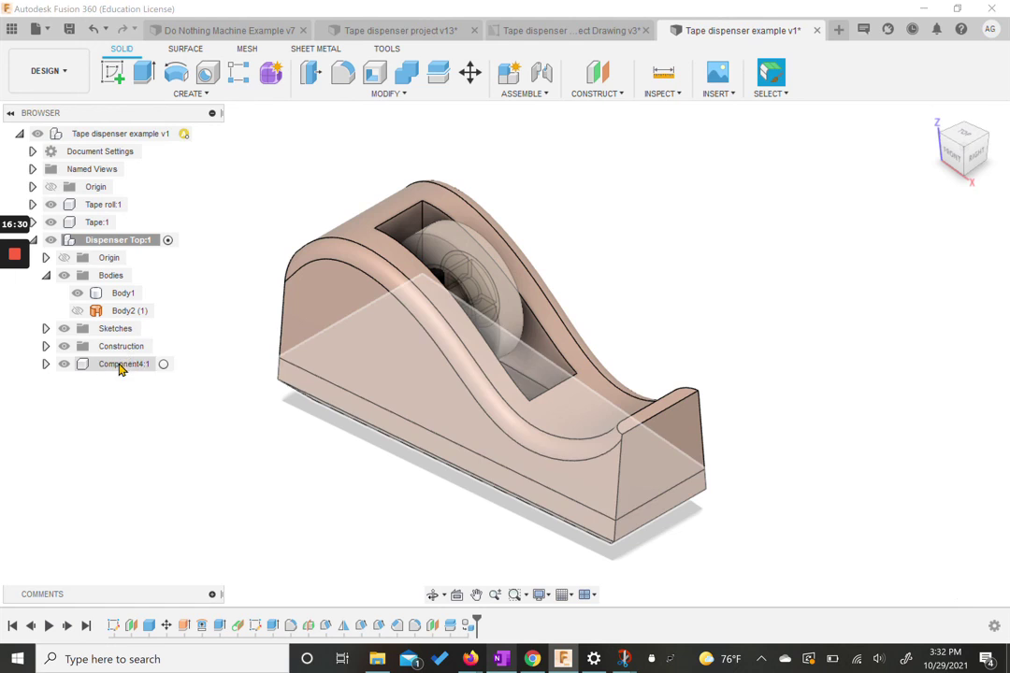
Step: Rename Component4 to 'Dispenser Bottom'
double_click(120, 365)
text(Dispenser Bp)
key(BackSpace)
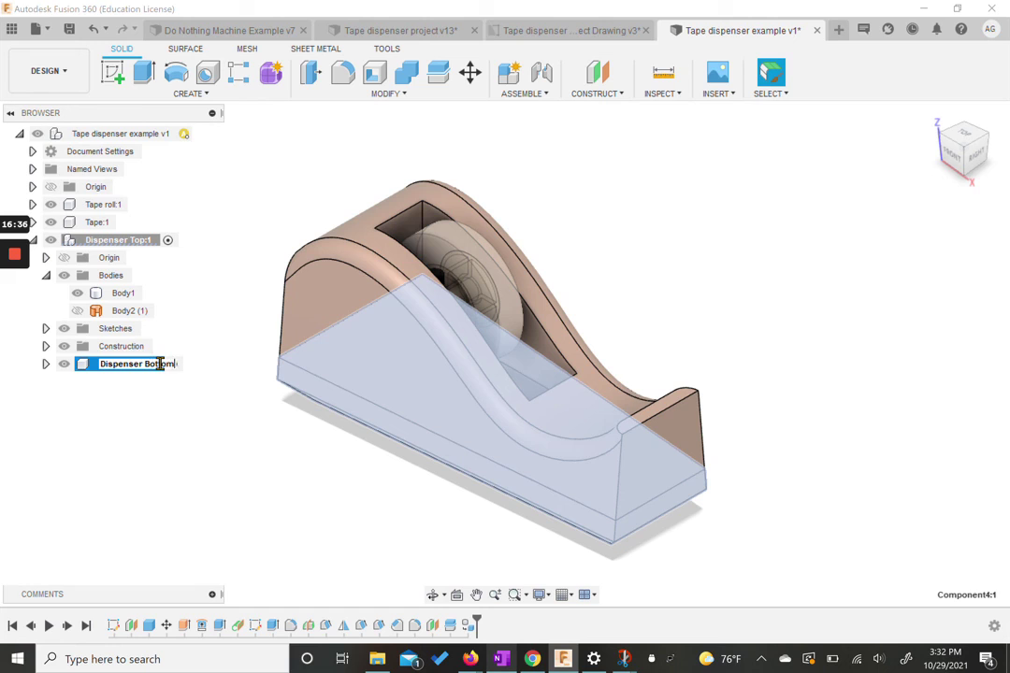
click(151, 415)
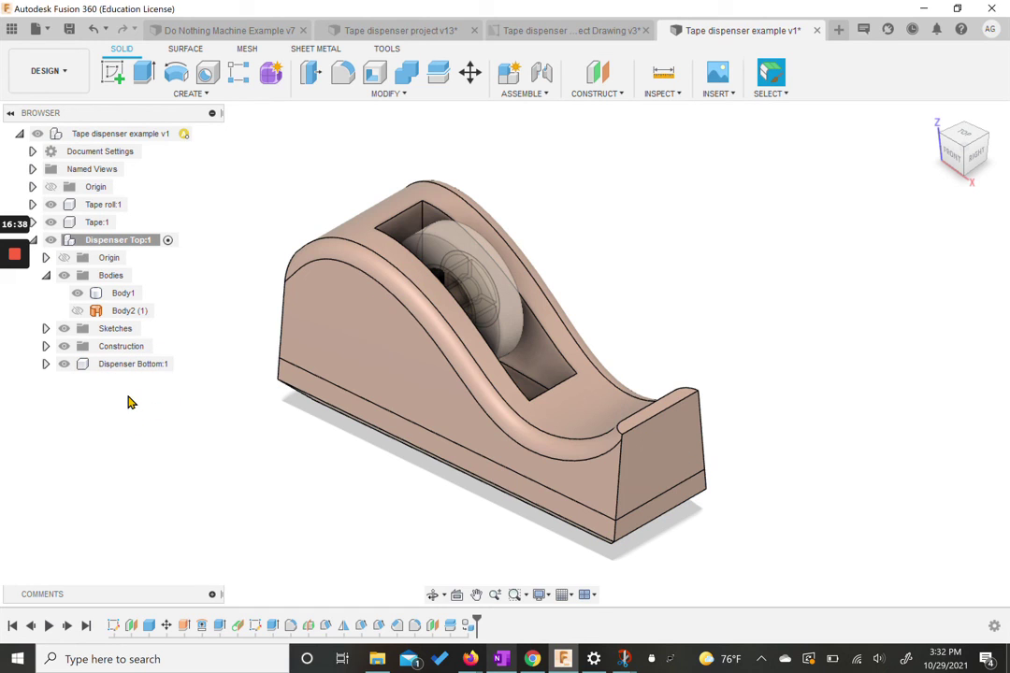